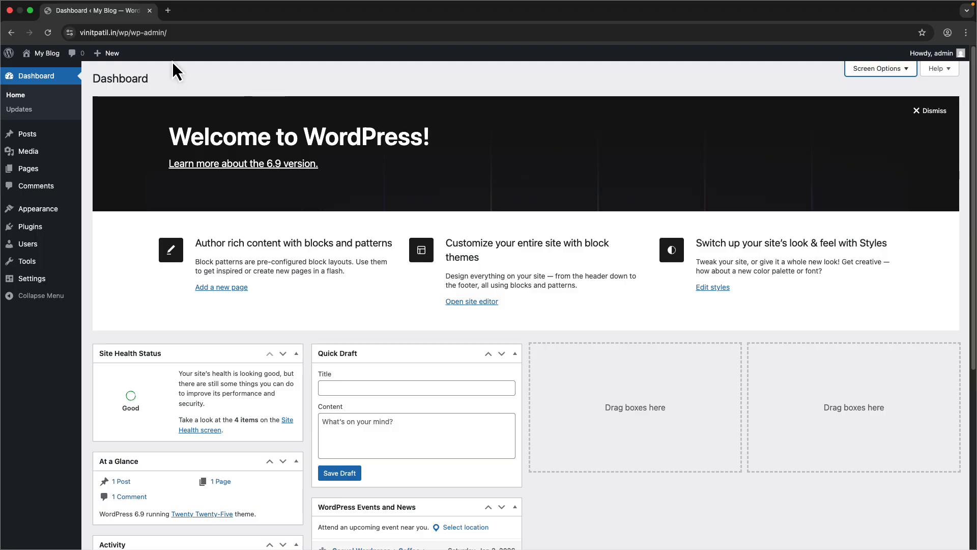
- Dismiss the Welcome to WordPress panel on the dashboard
drag(117, 34, 58, 37)
click(206, 94)
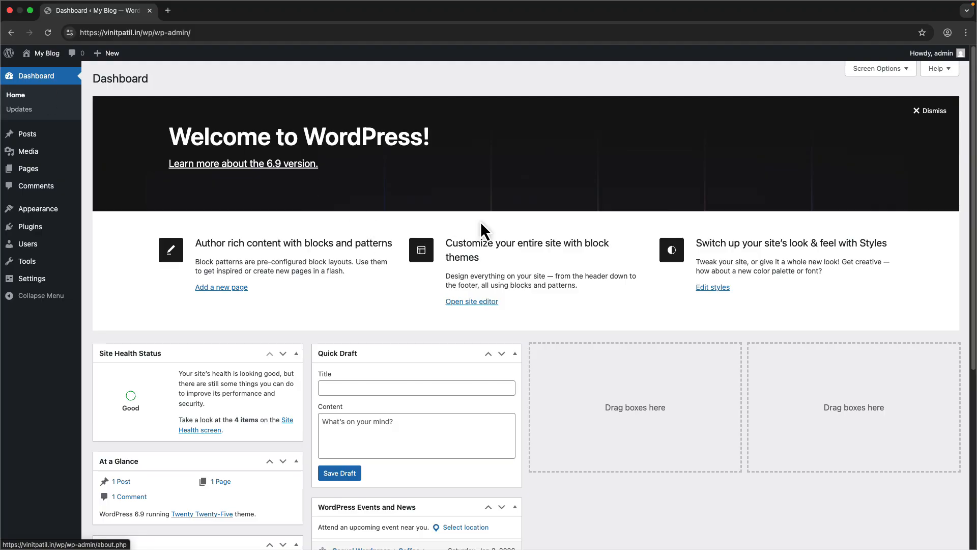
click(929, 111)
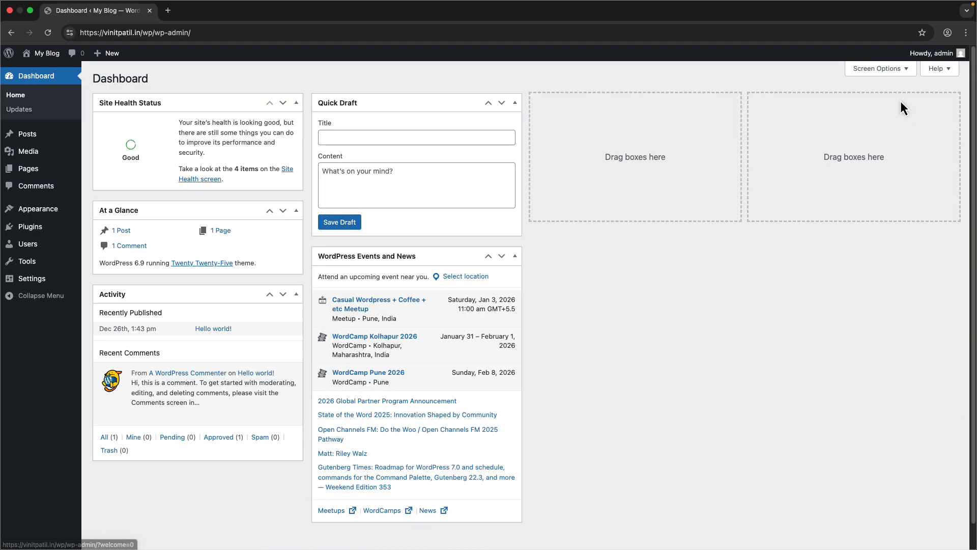
- Hide the Quick Draft, WordPress Events and News, Activity and At a Glance boxes through the dashboard's screen options
click(877, 69)
click(328, 114)
click(275, 113)
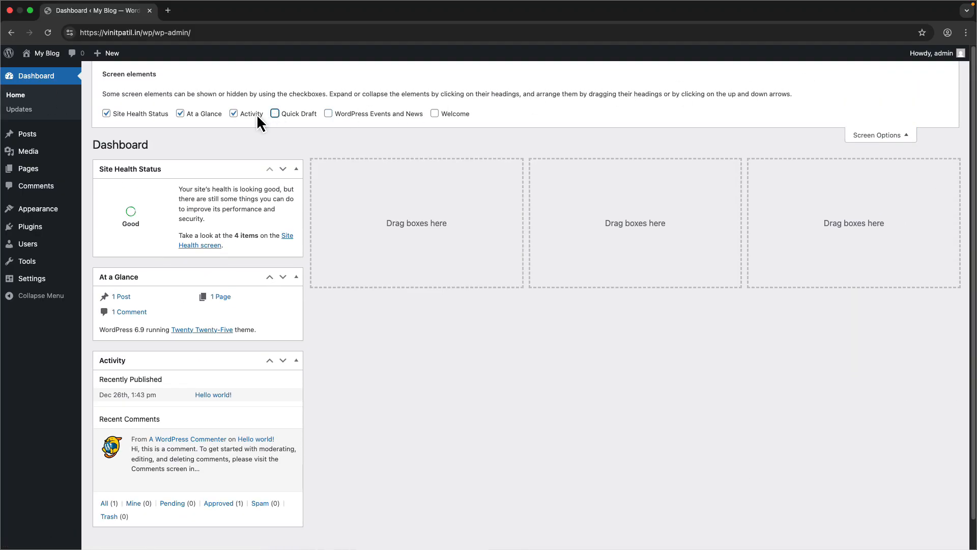
click(233, 113)
click(180, 113)
click(883, 136)
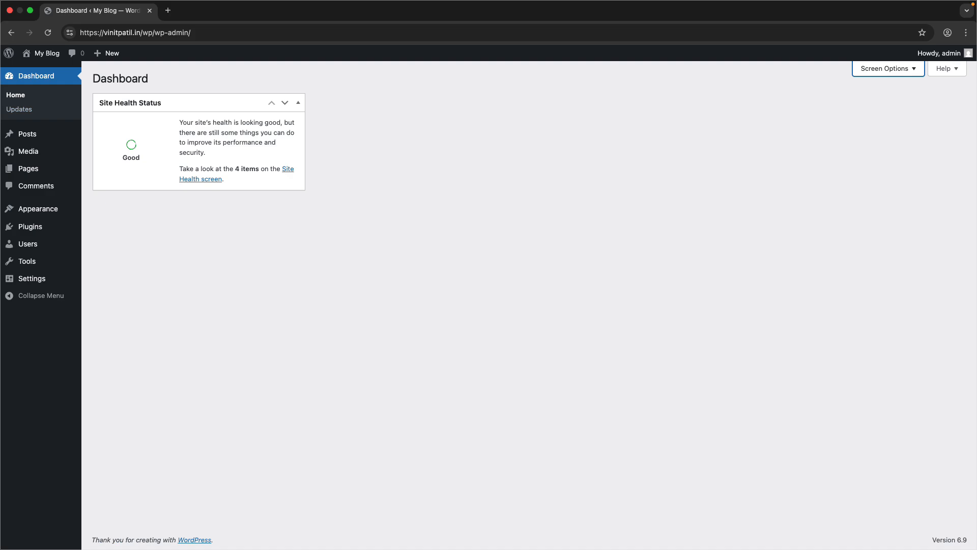
- Open the WordPress Updates page and review the core, plugin and theme update status
click(42, 113)
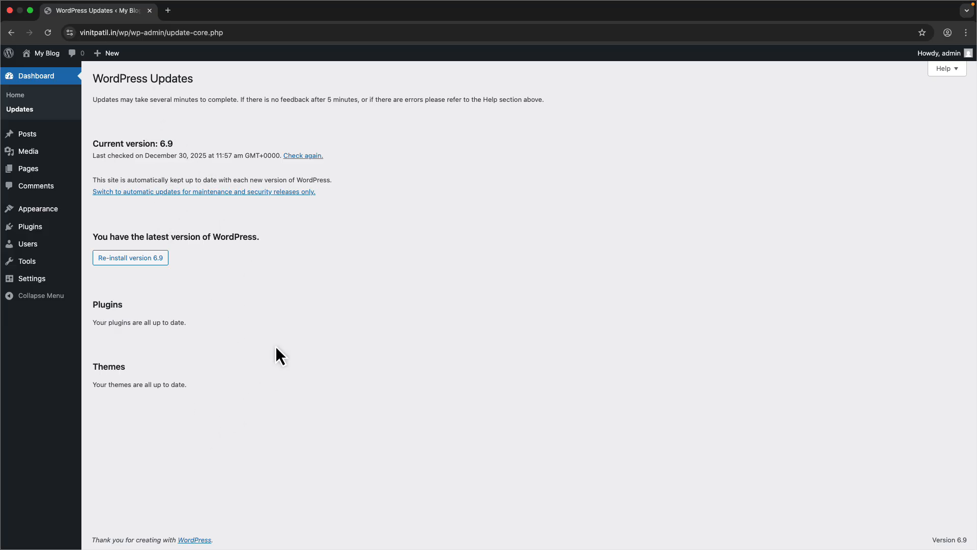
drag(141, 81, 113, 81)
click(172, 130)
drag(171, 143, 163, 145)
click(123, 371)
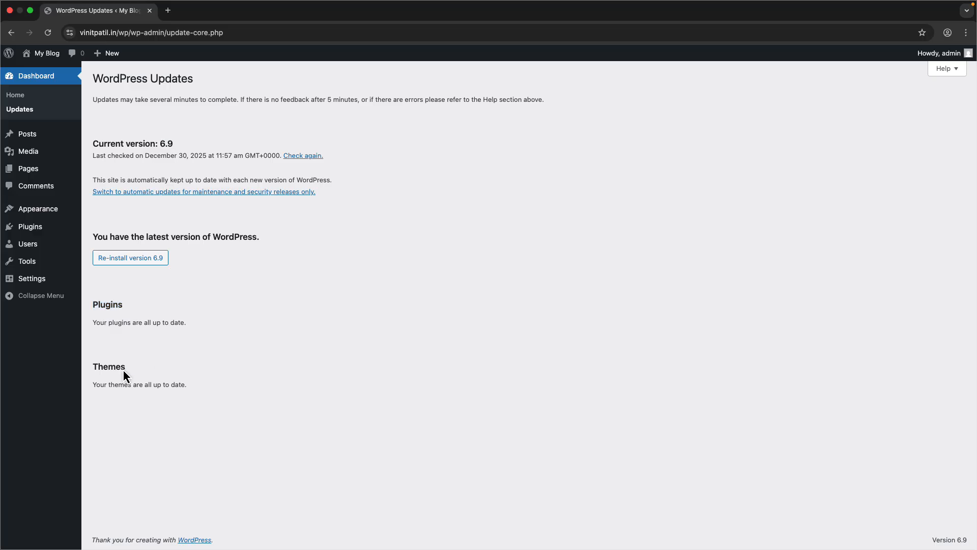
click(181, 365)
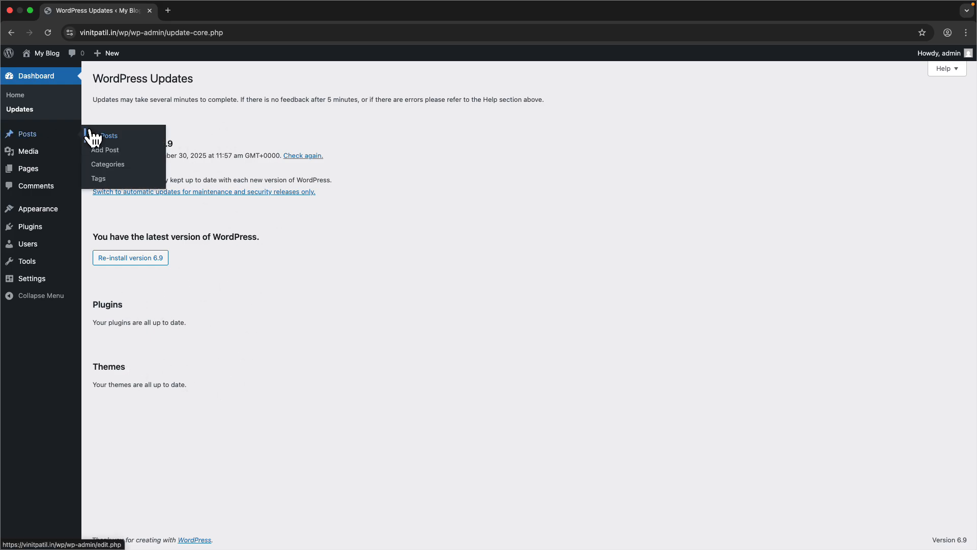
- Go to All Posts and open the Hello world! post's public view in a new tab
click(94, 132)
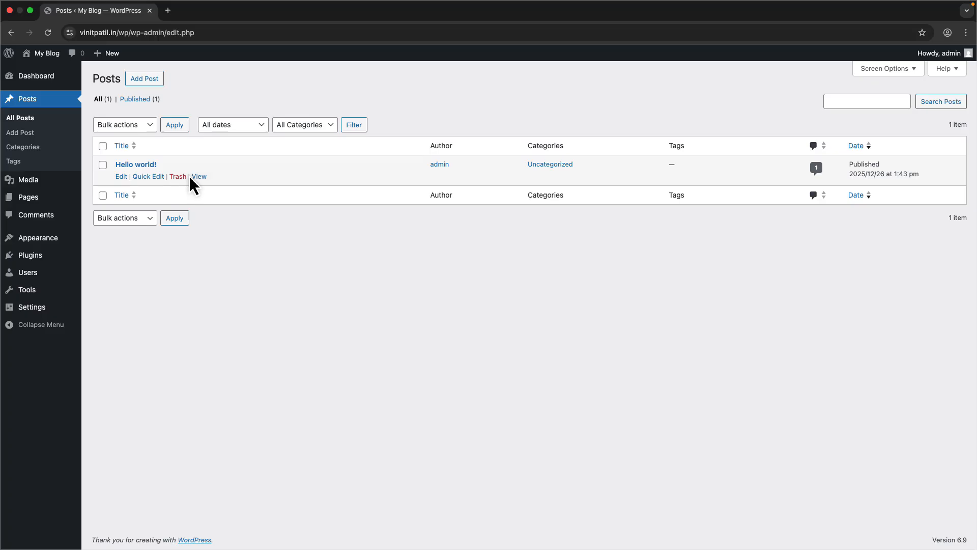
right_click(190, 176)
click(208, 181)
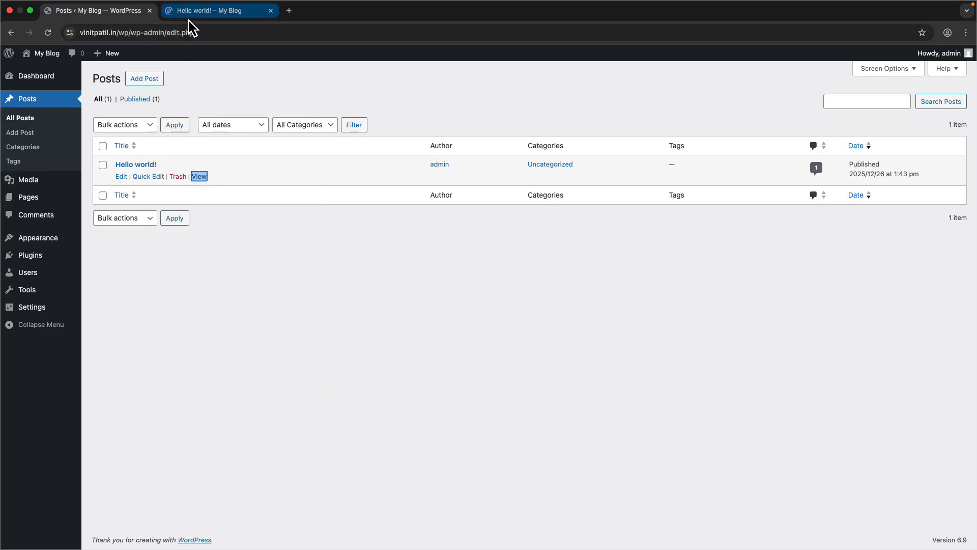
- Switch to the new tab and read through the Hello world! post, its comments and footer
click(189, 18)
scroll(338, 313, down, 3)
scroll(338, 313, up, 3)
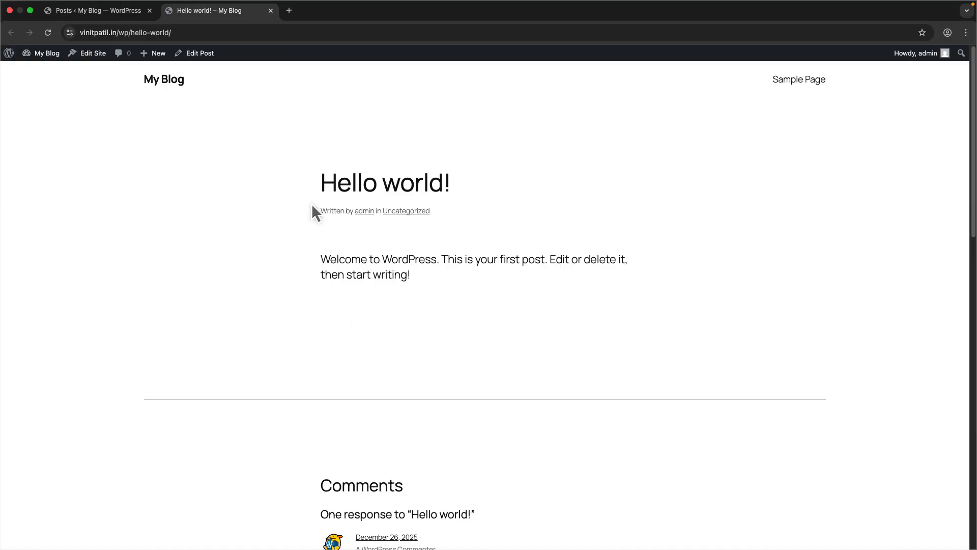
drag(313, 206, 502, 190)
click(355, 246)
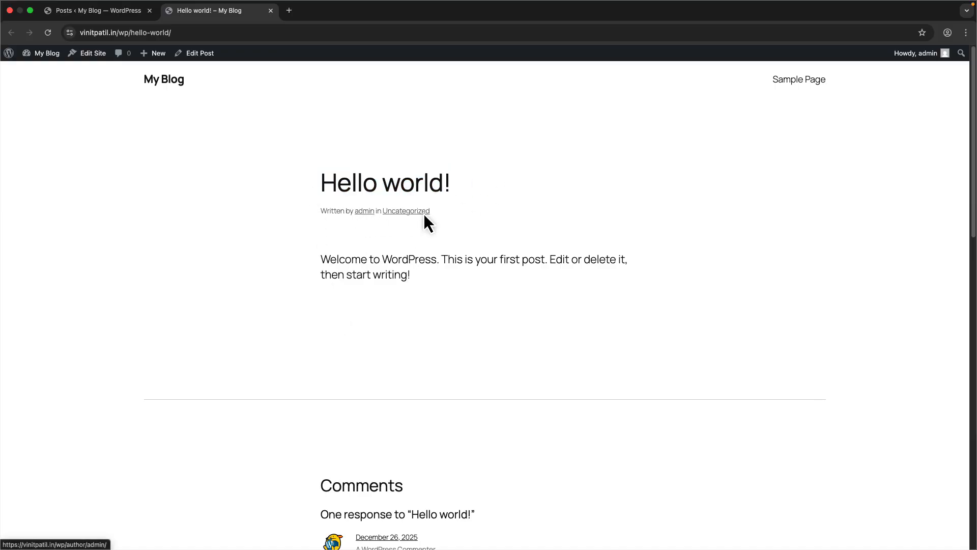
drag(307, 262, 452, 305)
click(463, 325)
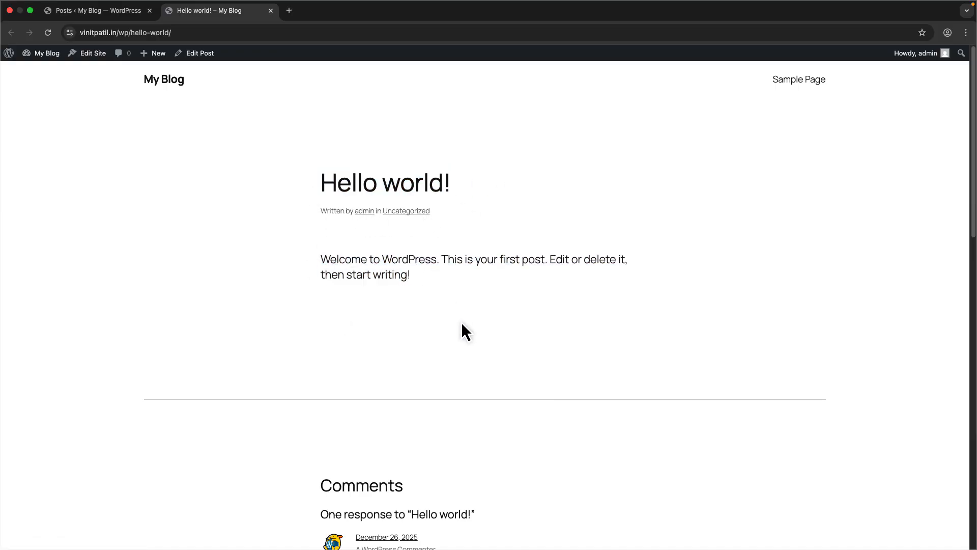
scroll(462, 326, down, 8)
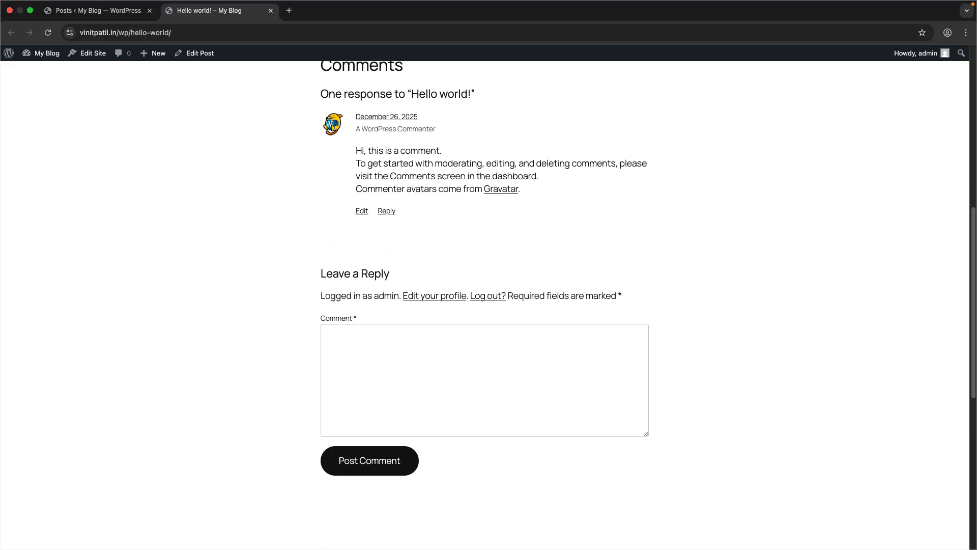
scroll(389, 296, up, 5)
scroll(349, 306, down, 6)
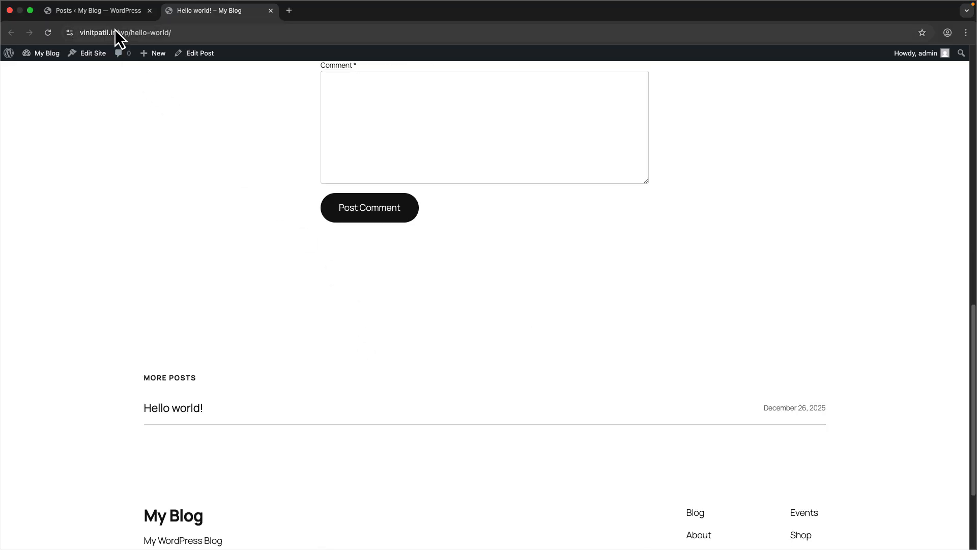
- Return to the posts list, start a new post and close the editor's welcome guide
click(116, 11)
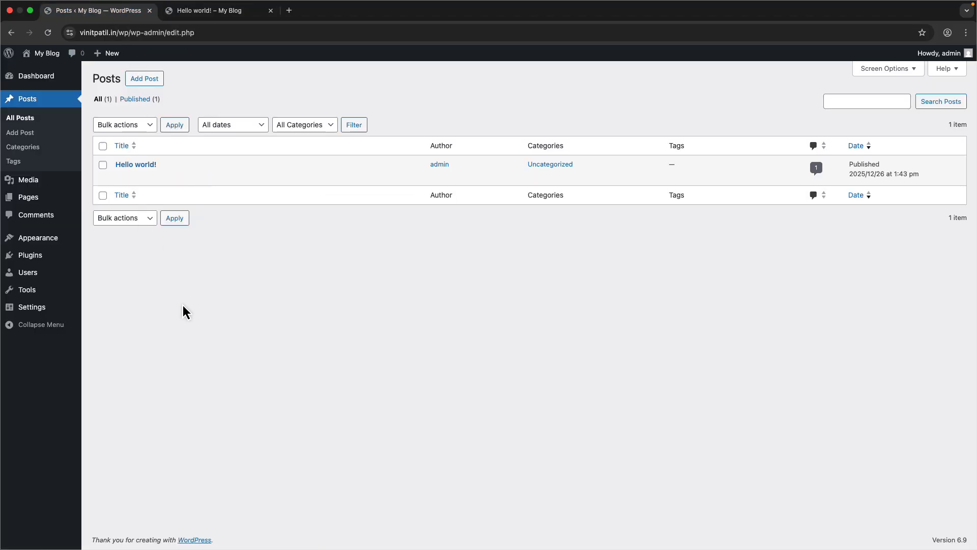
click(157, 84)
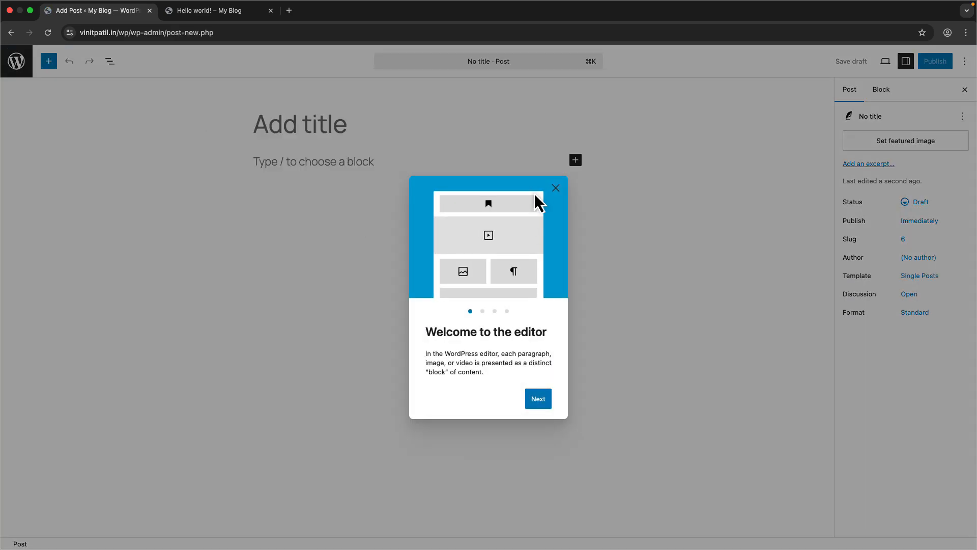
click(554, 189)
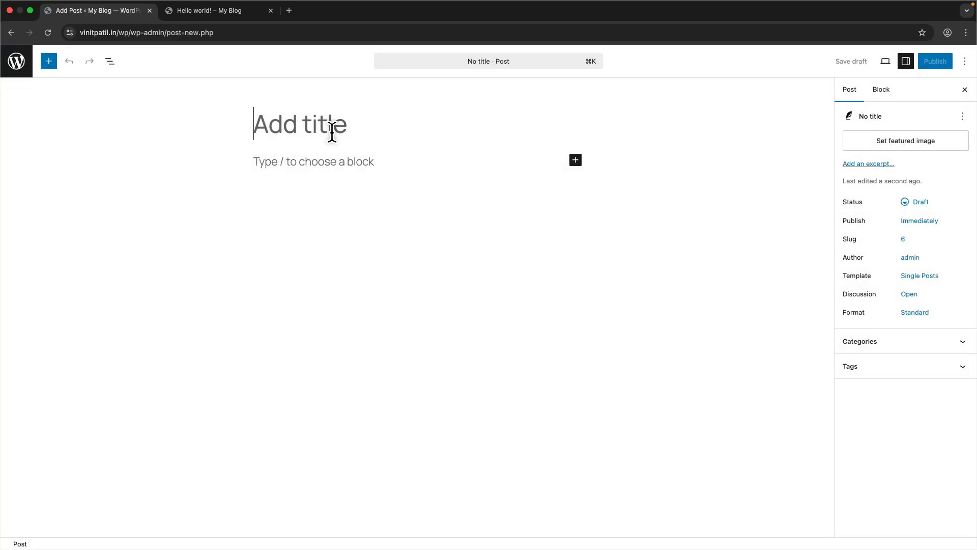
- Title the new post My first wordpress blog and place the cursor in the body
text(F)
key(BackSpace)
text(My )
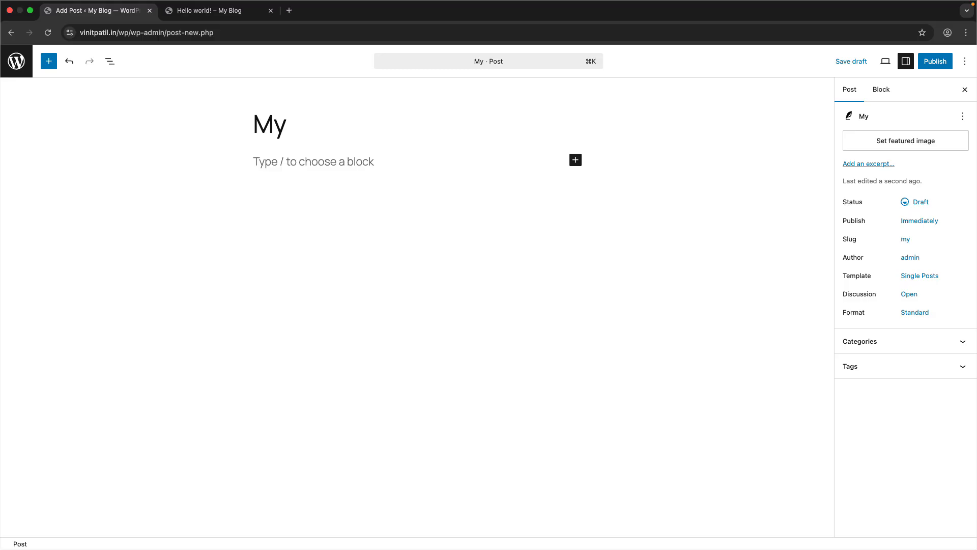
text(first wordpr)
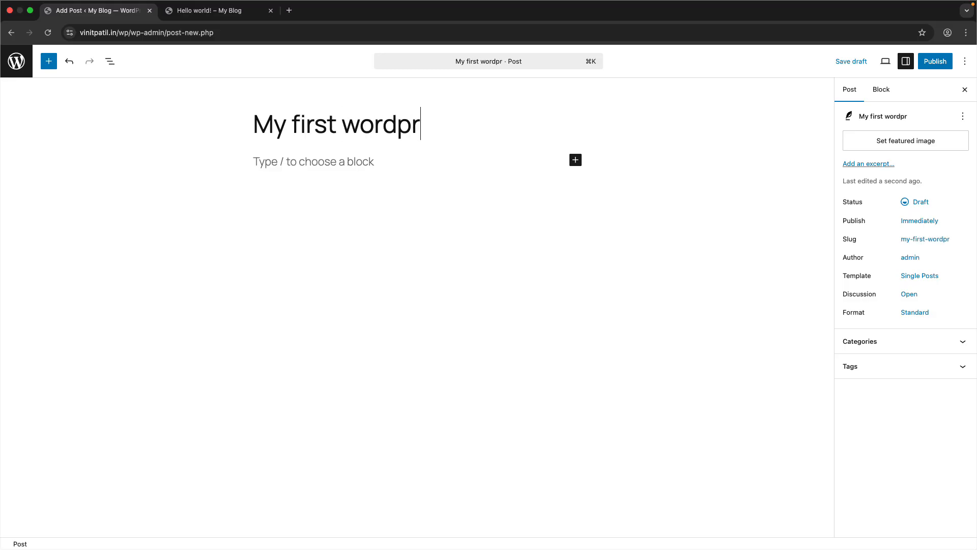
text(ess blog)
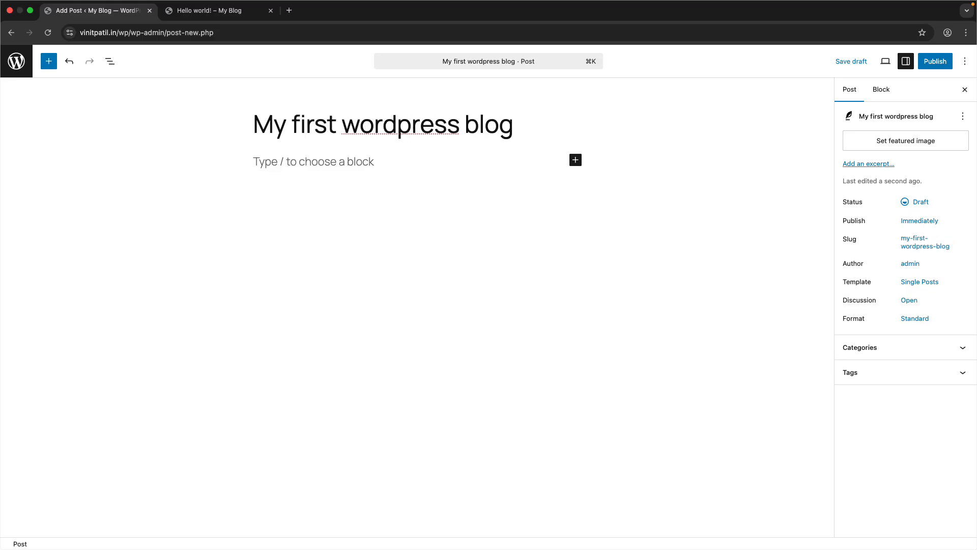
click(328, 162)
- Search the web for lorem sorem in a new tab and open the lipsum.com result
click(289, 10)
text(l)
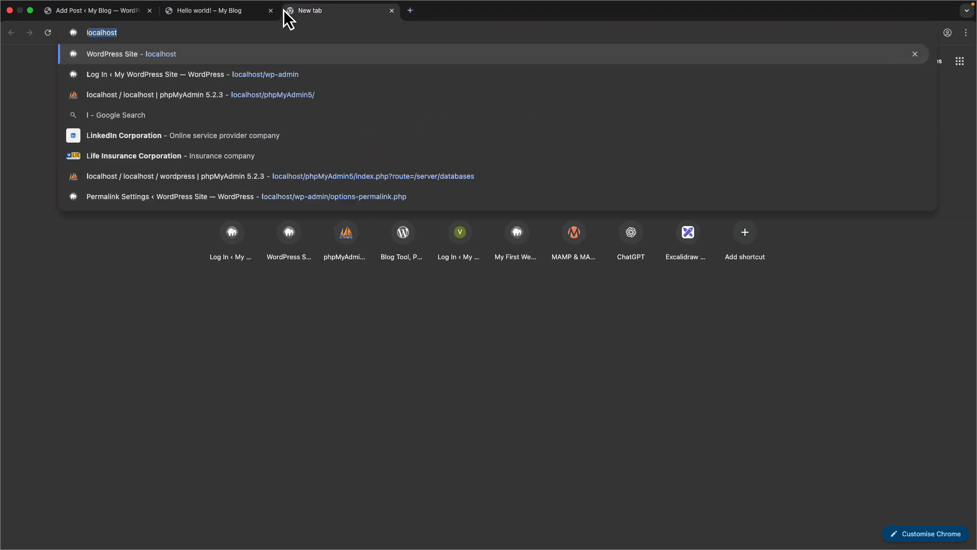
text(orem sorem)
key(Return)
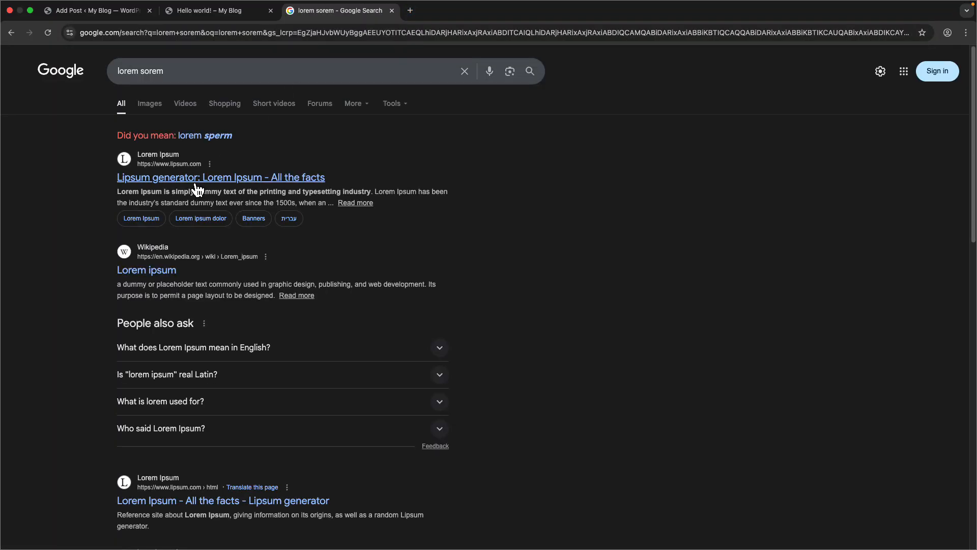
click(197, 184)
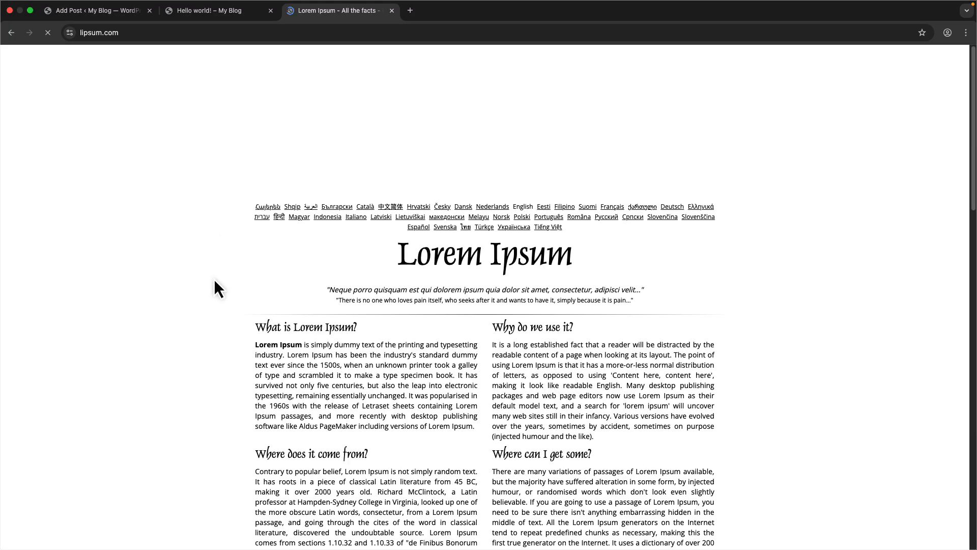
- Select the four Lorem Ipsum sections on lipsum.com and copy them
scroll(219, 288, down, 4)
drag(250, 252, 414, 345)
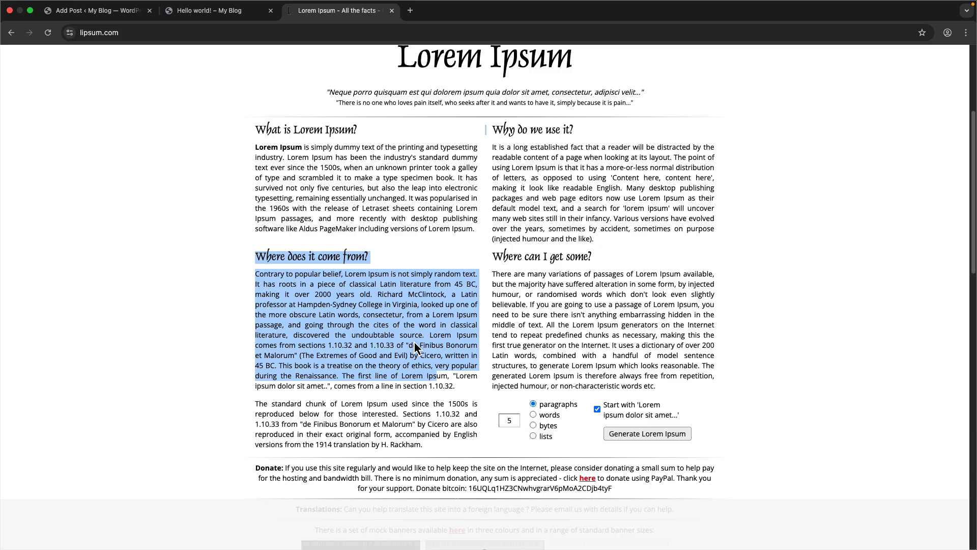
click(331, 229)
drag(256, 129, 637, 394)
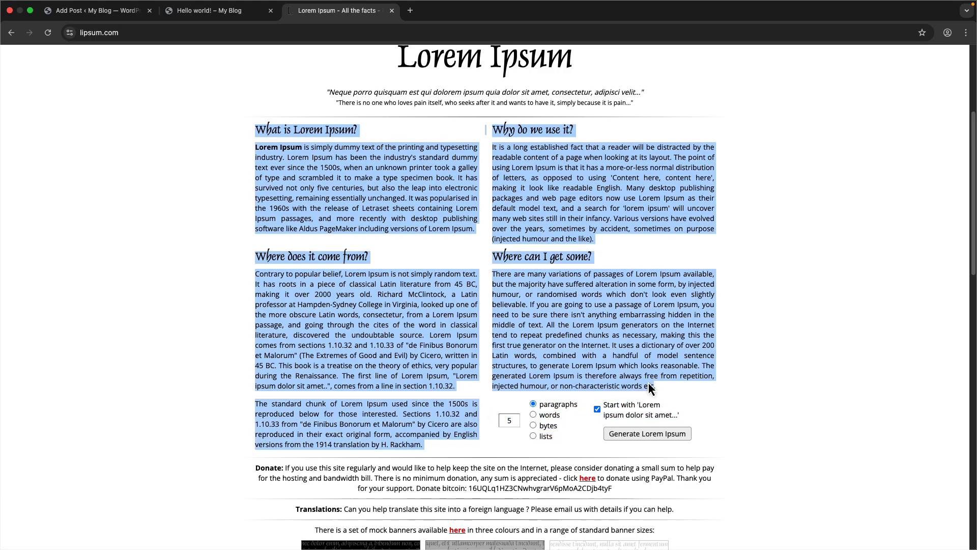
right_click(648, 384)
click(658, 399)
- Paste the copied text into the post body and undo the paste
click(103, 8)
click(176, 14)
click(120, 11)
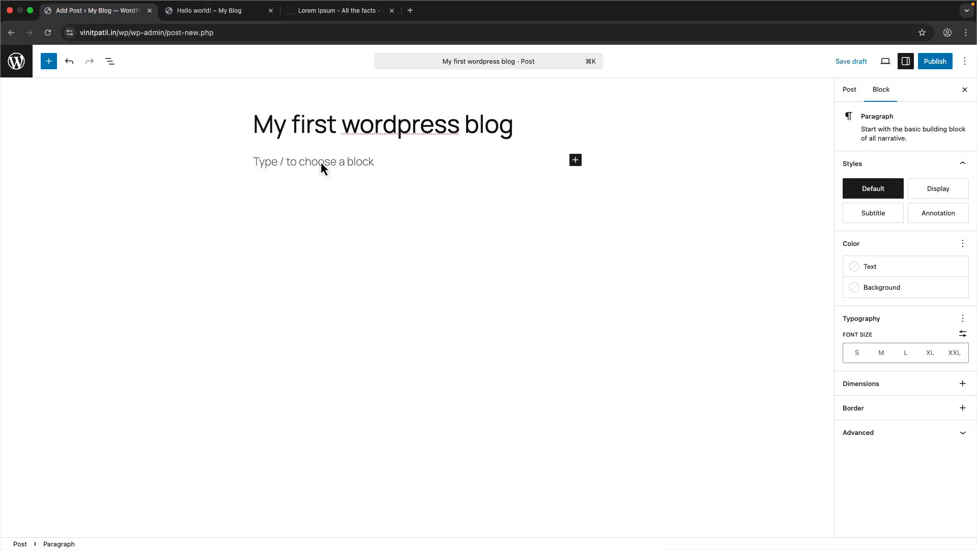
key(super+v)
key(super+z)
- Copy the selected Lorem Ipsum sections again and paste them into the new post's body
click(340, 13)
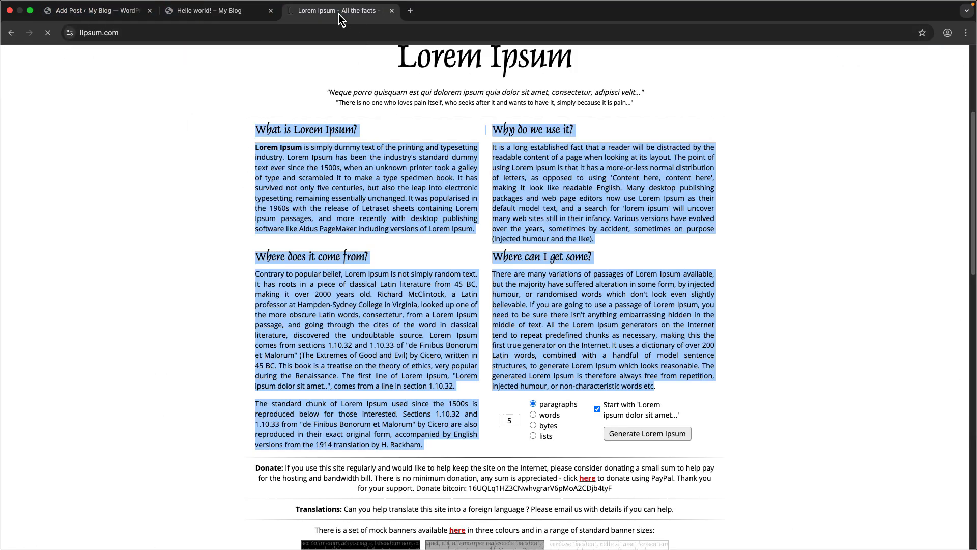
right_click(368, 217)
click(386, 233)
click(97, 11)
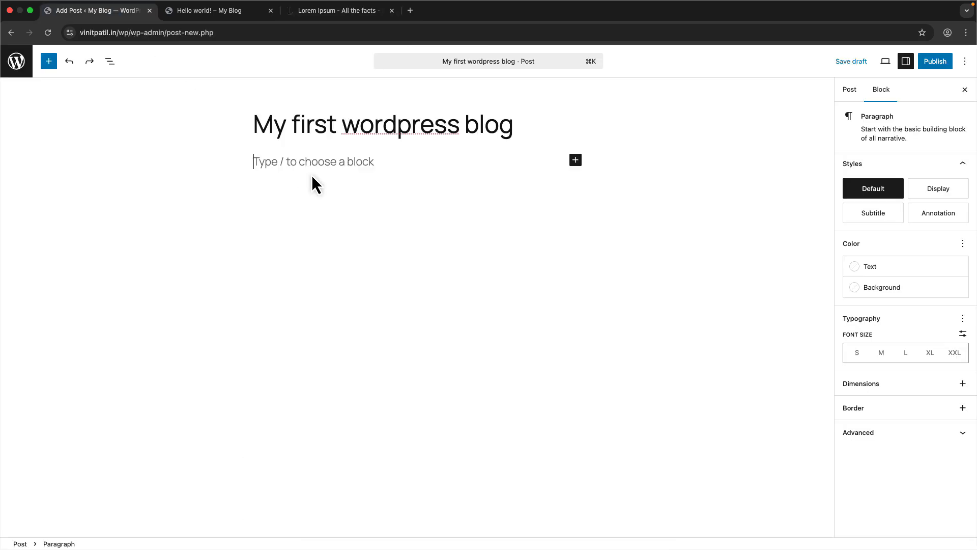
key(super+v)
scroll(305, 170, up, 15)
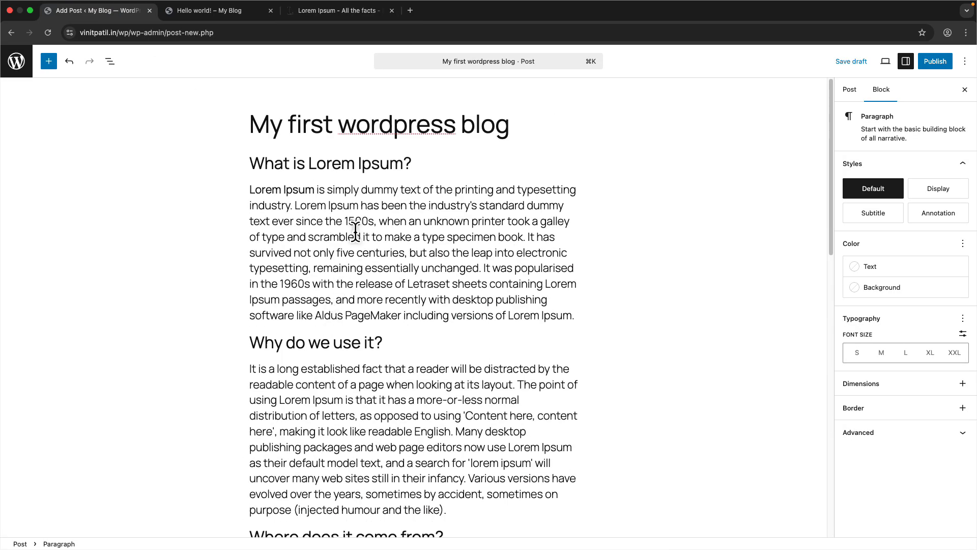
- Open the first heading's level options, then remove bold from the opening Lorem Ipsum words of the first paragraph
click(428, 169)
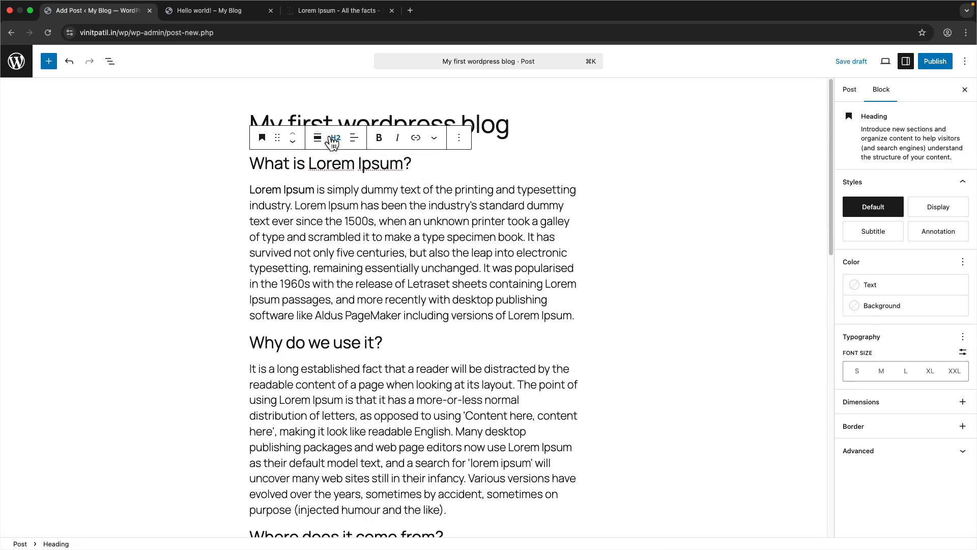
click(335, 138)
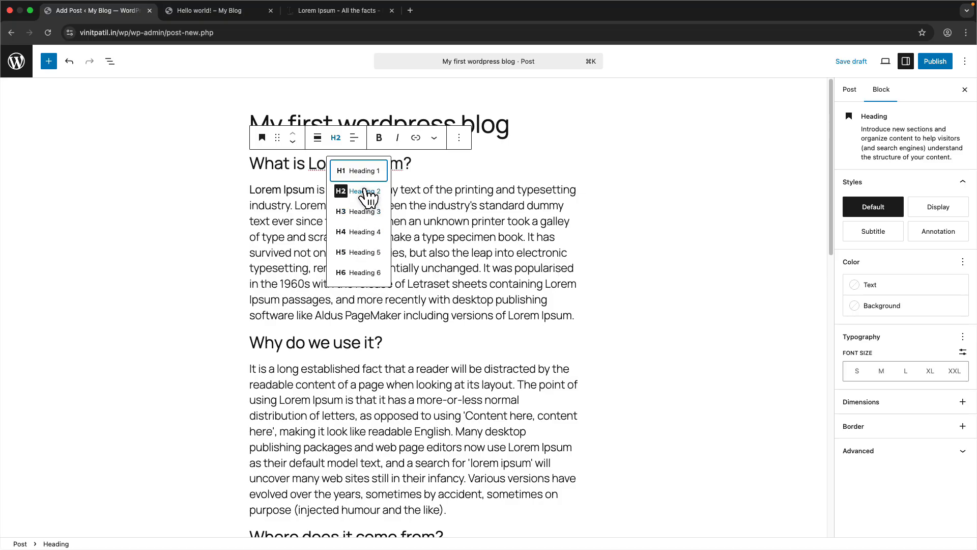
click(471, 215)
click(344, 169)
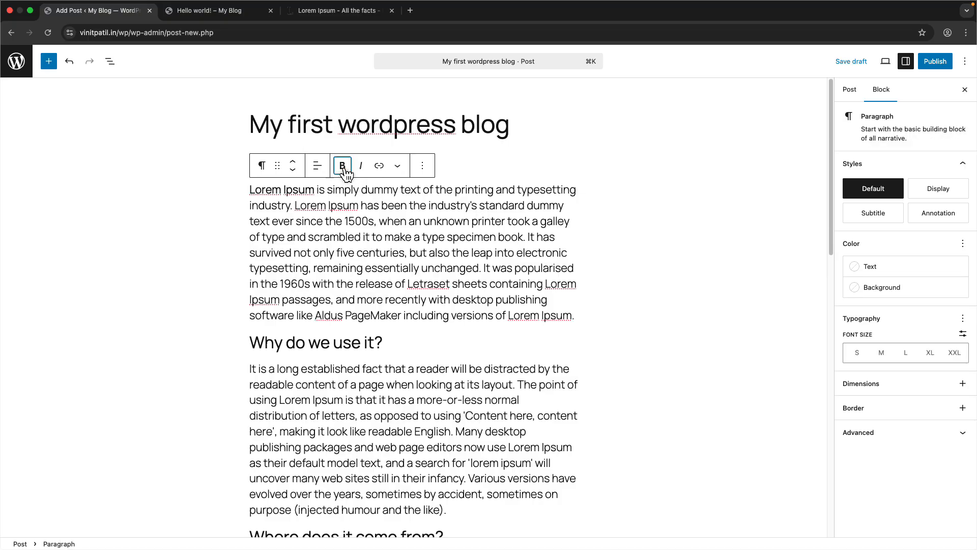
- Apply and remove bold and italic on the first paragraph's text from 'It was popularised' to its end
drag(573, 315, 472, 268)
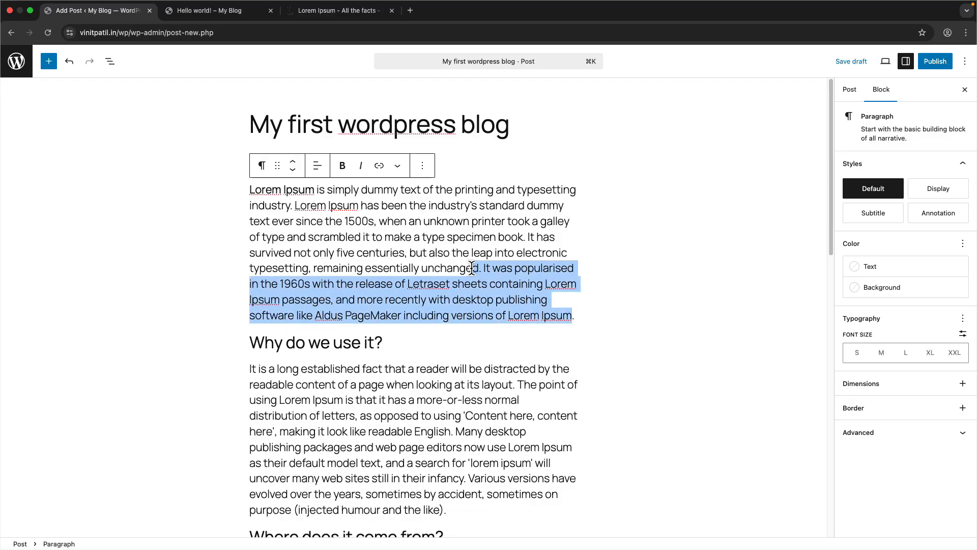
click(343, 165)
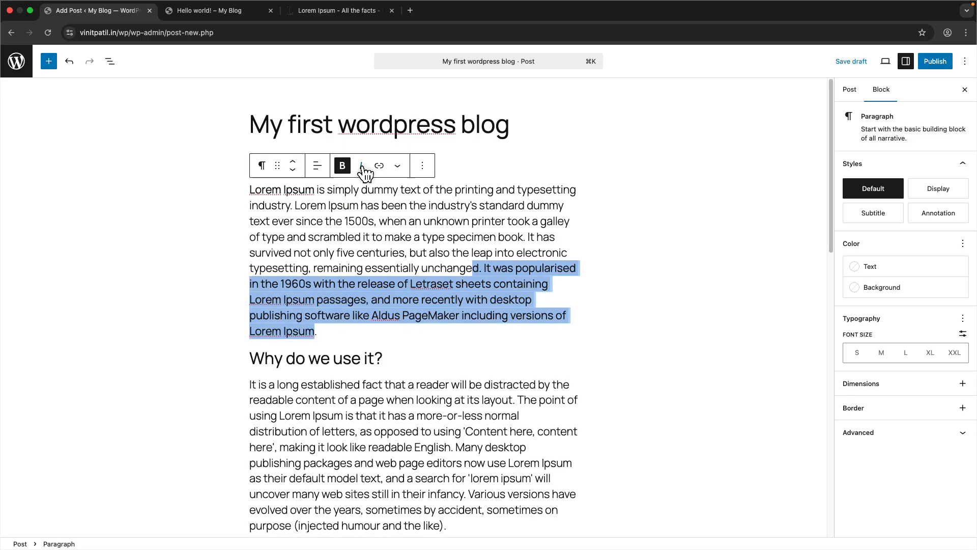
click(362, 168)
click(362, 167)
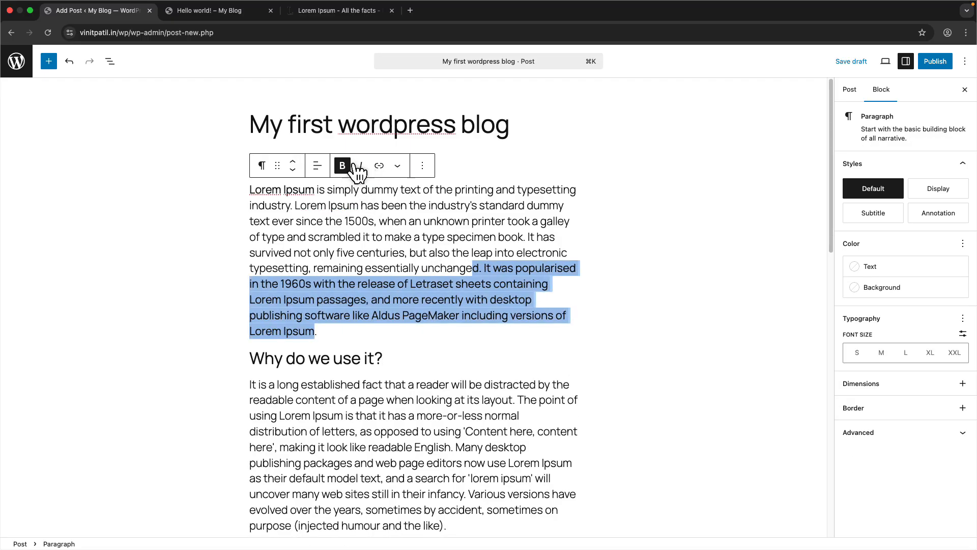
click(342, 166)
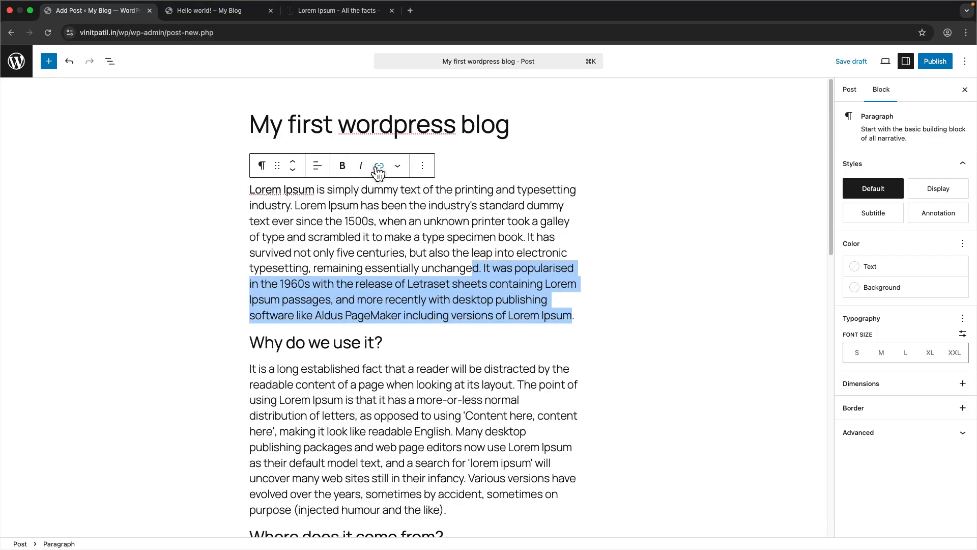
- Publish the post from the Post settings, confirming in the pre-publish panel
click(379, 165)
click(278, 398)
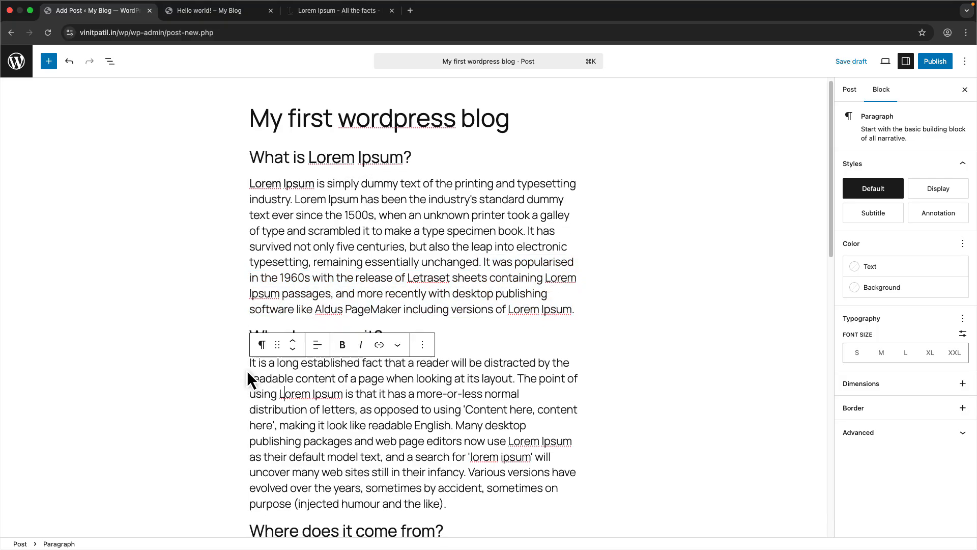
scroll(277, 376, down, 15)
click(851, 96)
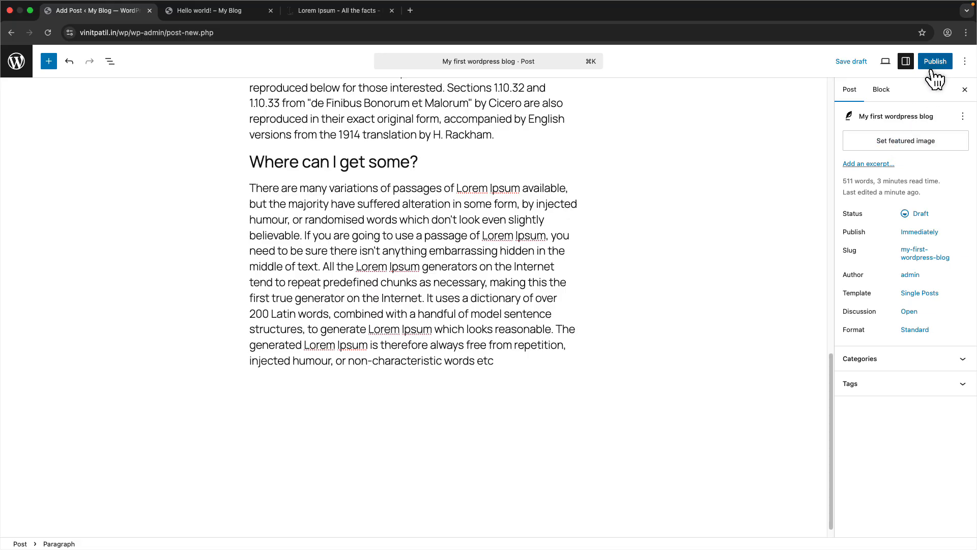
click(937, 66)
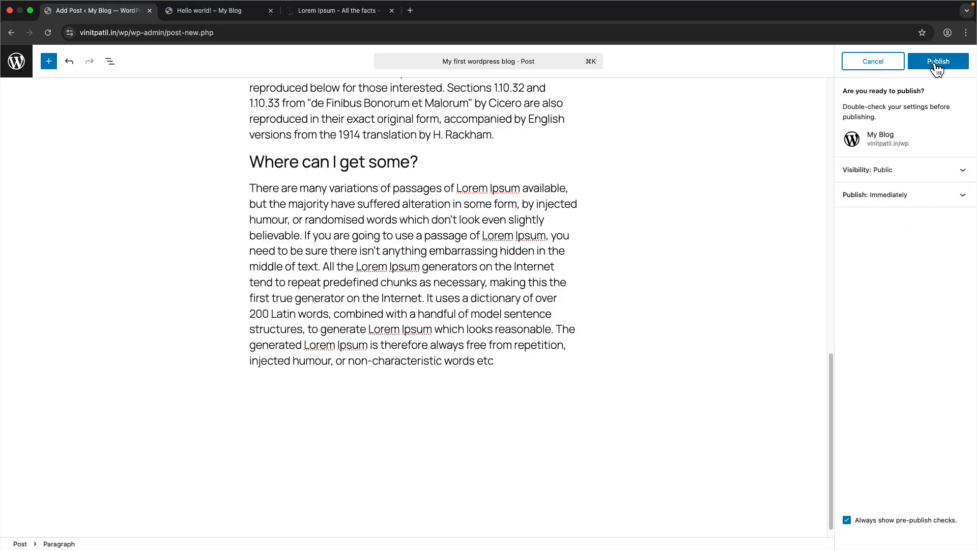
click(939, 64)
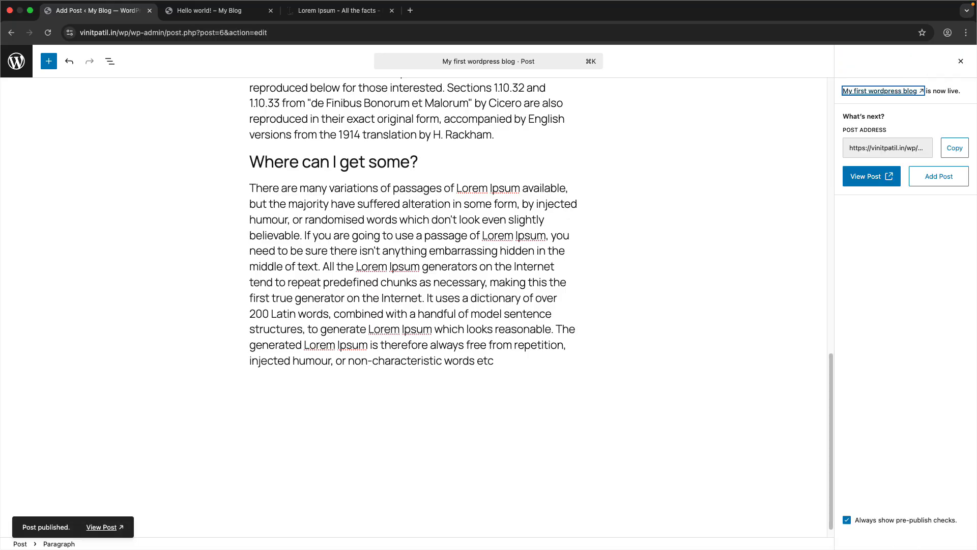
- Open the published post in a new tab and scroll through it to review the live content
right_click(868, 176)
click(816, 183)
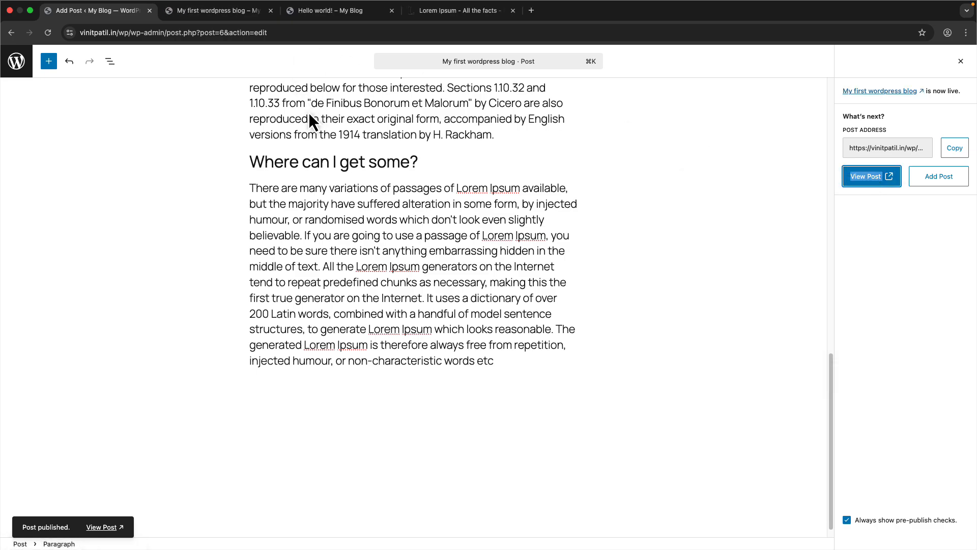
click(214, 11)
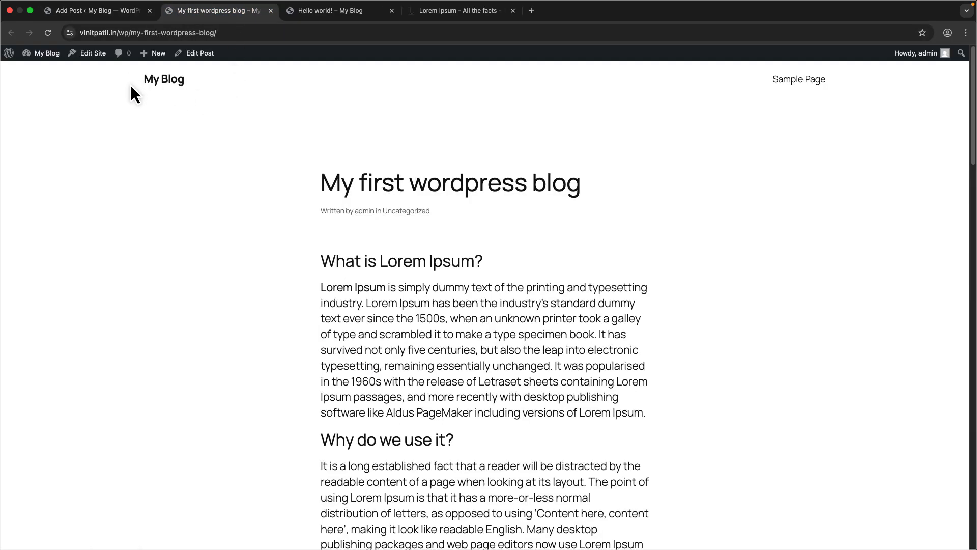
scroll(248, 231, down, 3)
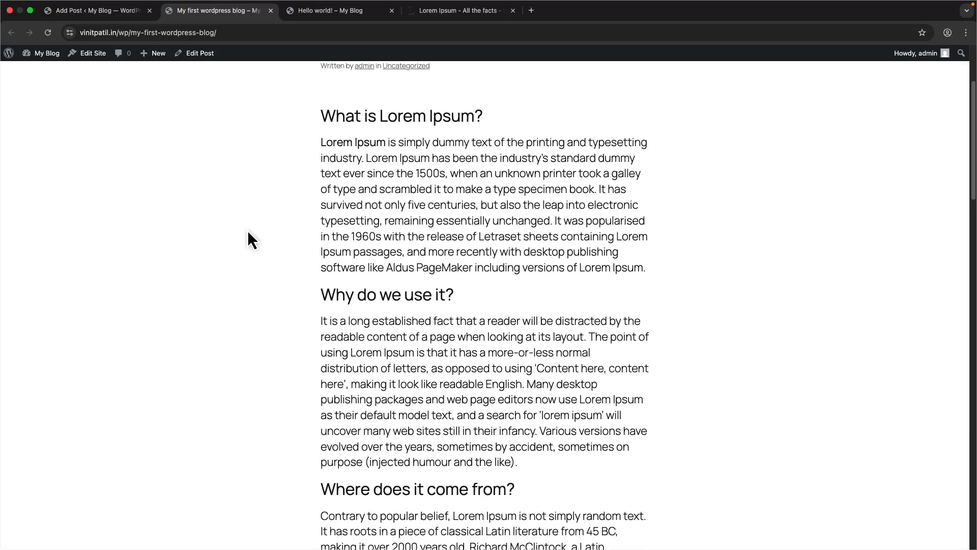
scroll(254, 214, up, 3)
drag(288, 176, 616, 185)
click(361, 233)
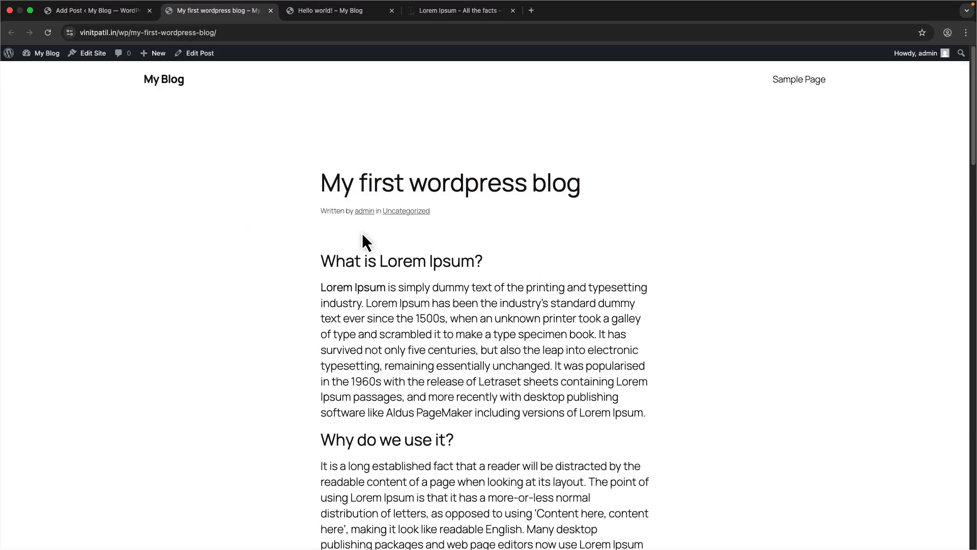
scroll(308, 306, down, 15)
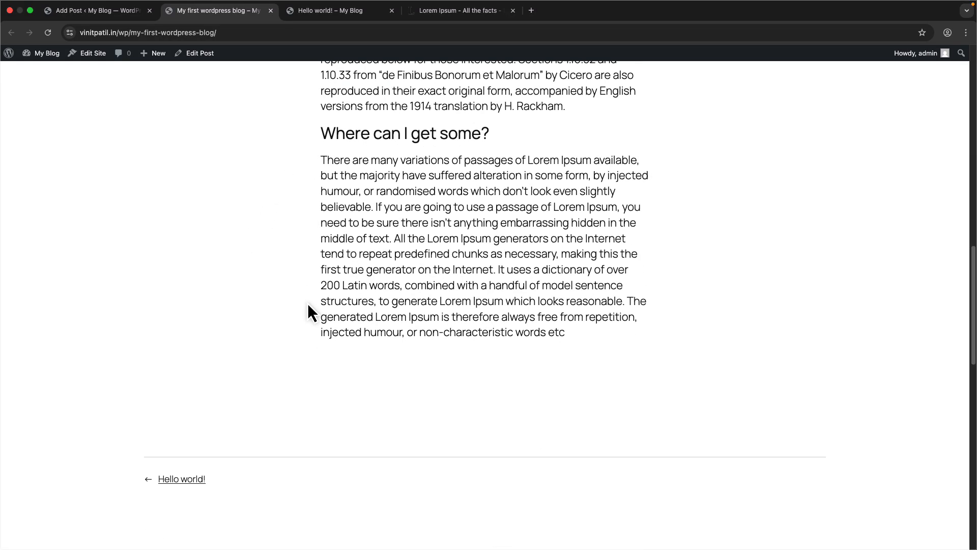
scroll(309, 308, up, 4)
scroll(311, 311, up, 15)
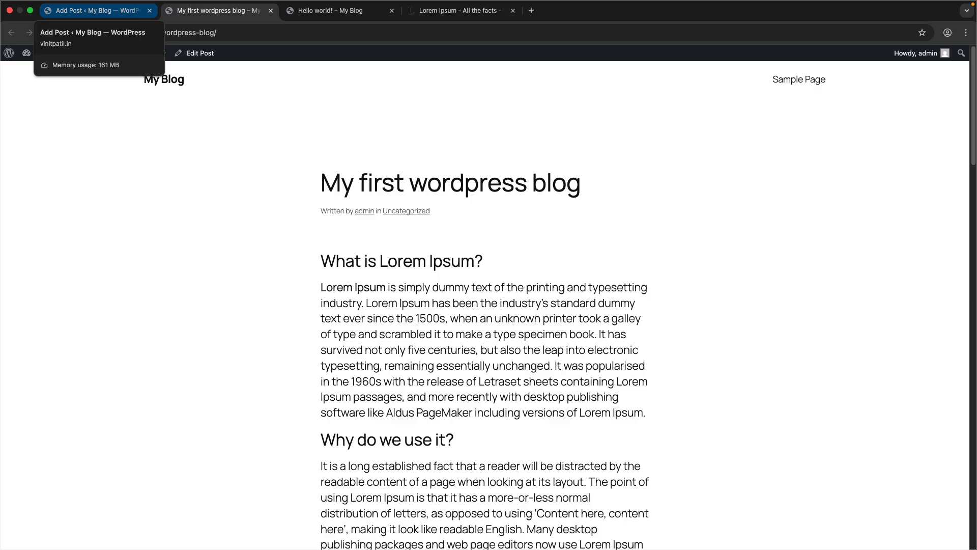
- Open Quick Edit for the post in the posts list and compare its title, slug and status with the live post's URL
click(92, 10)
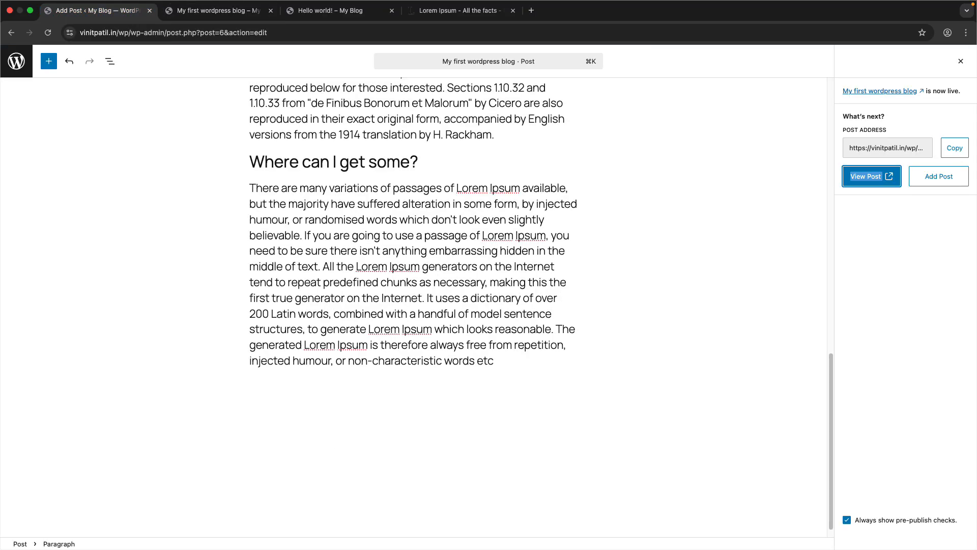
click(15, 60)
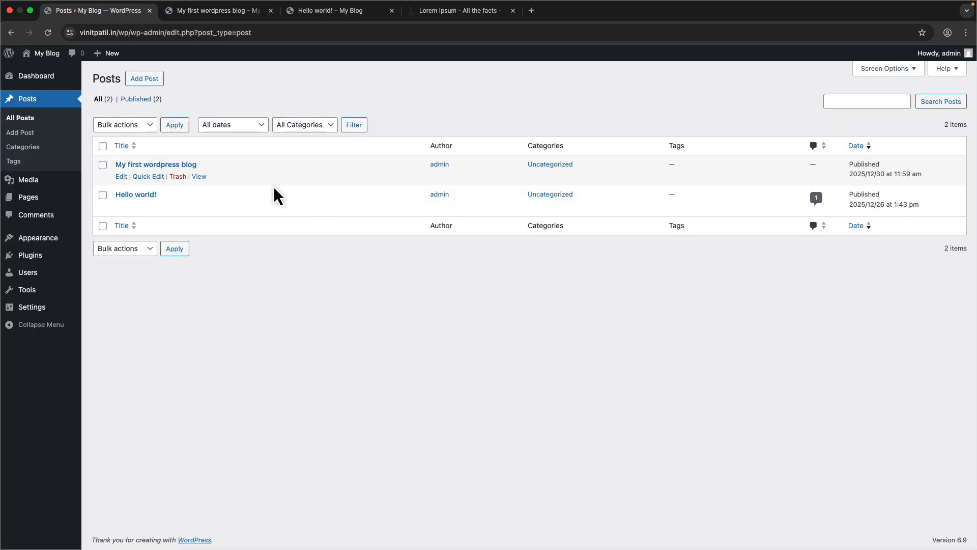
click(135, 176)
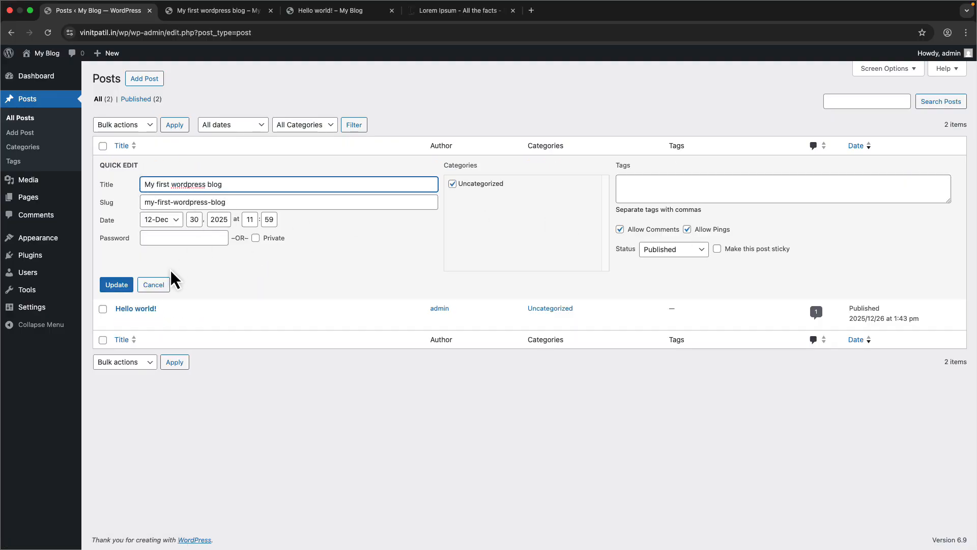
drag(242, 186, 145, 190)
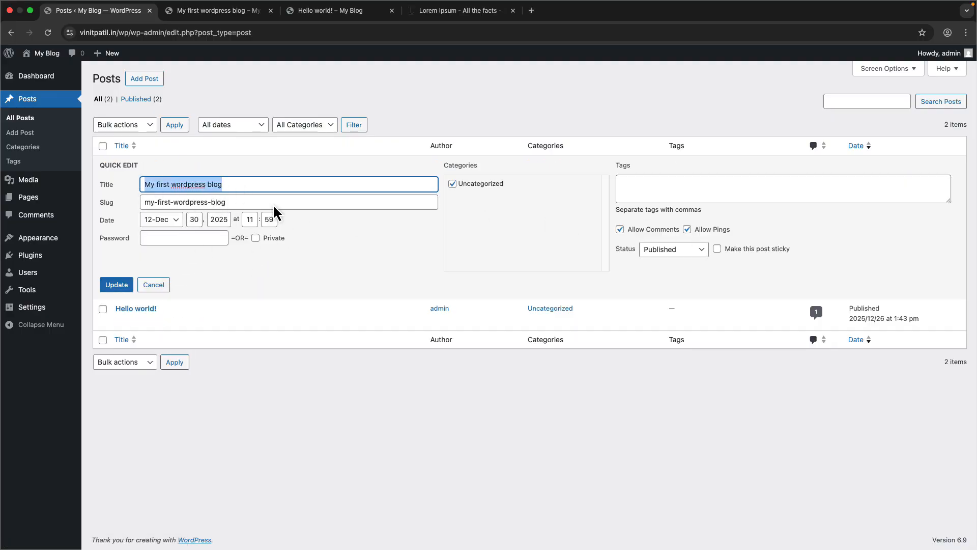
drag(274, 203, 123, 203)
click(214, 11)
drag(130, 32, 232, 35)
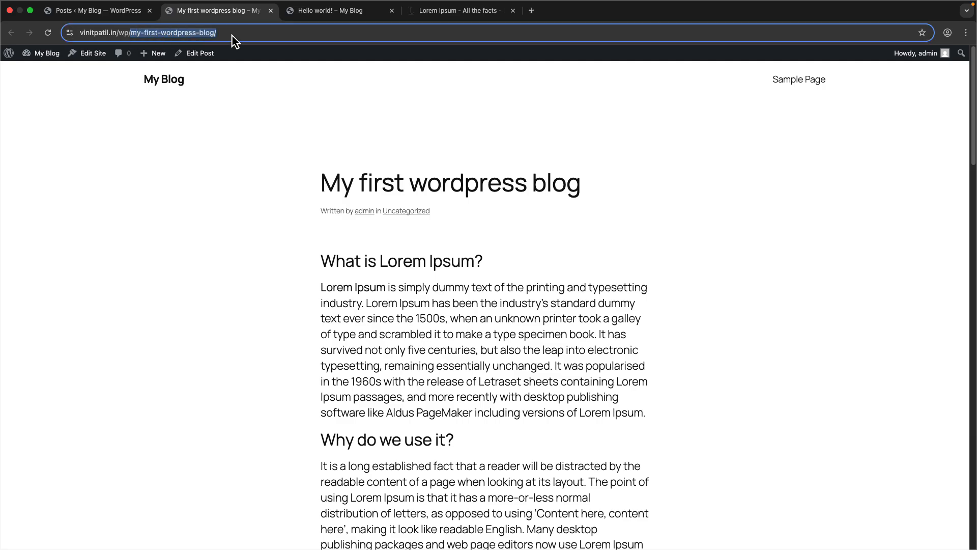
click(112, 10)
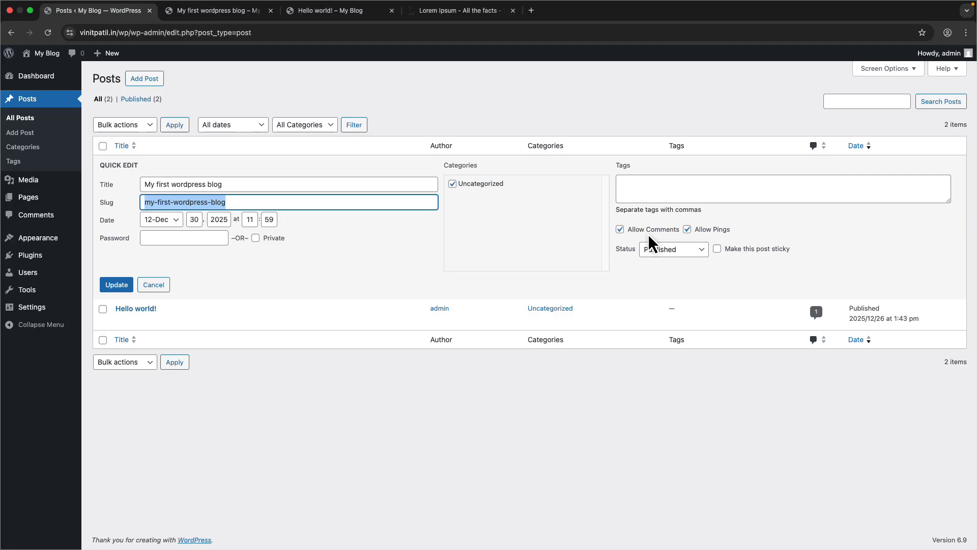
click(673, 251)
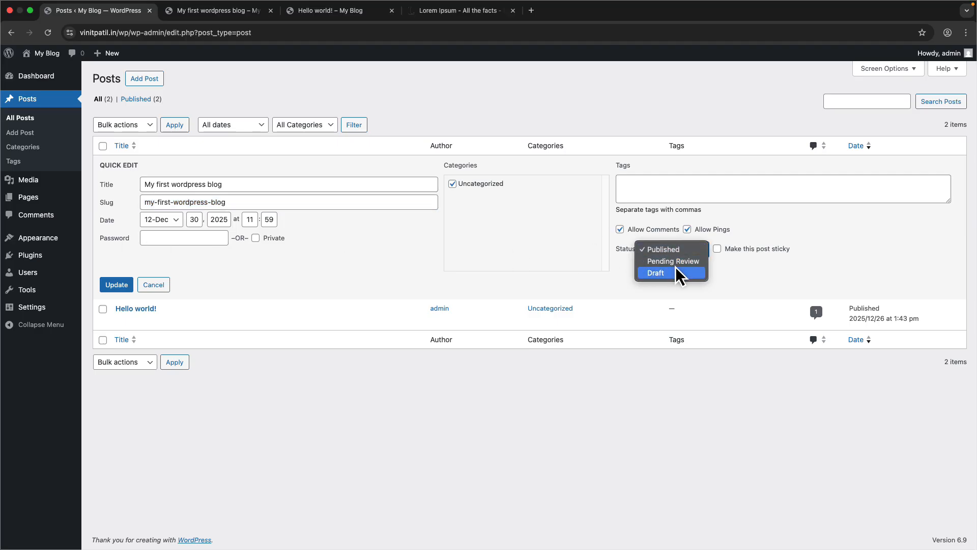
click(203, 10)
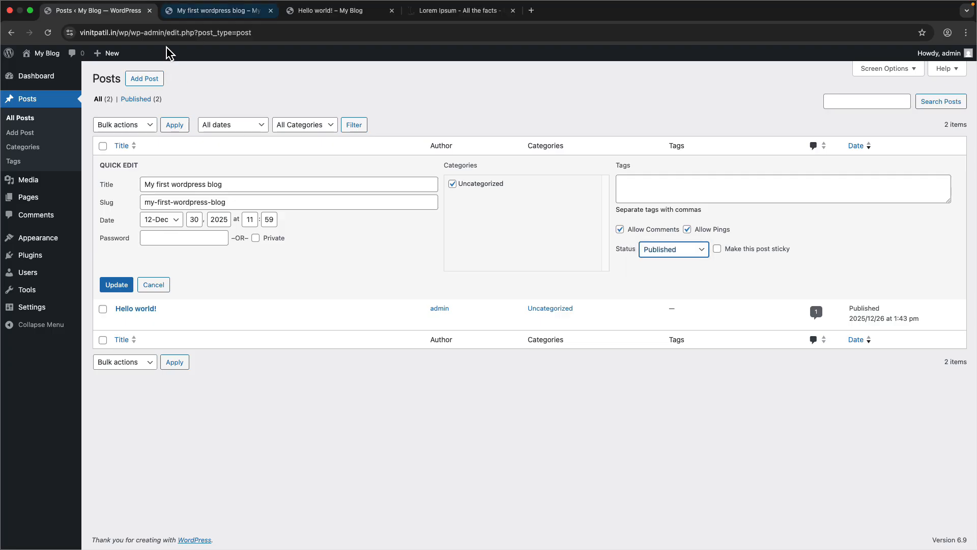
click(204, 10)
click(93, 17)
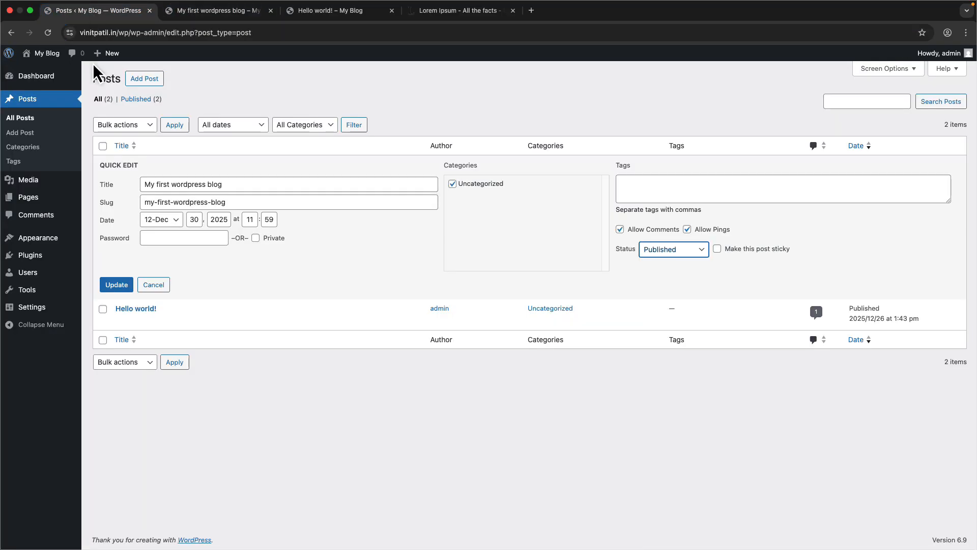
- Add a new post category named dummy
click(60, 147)
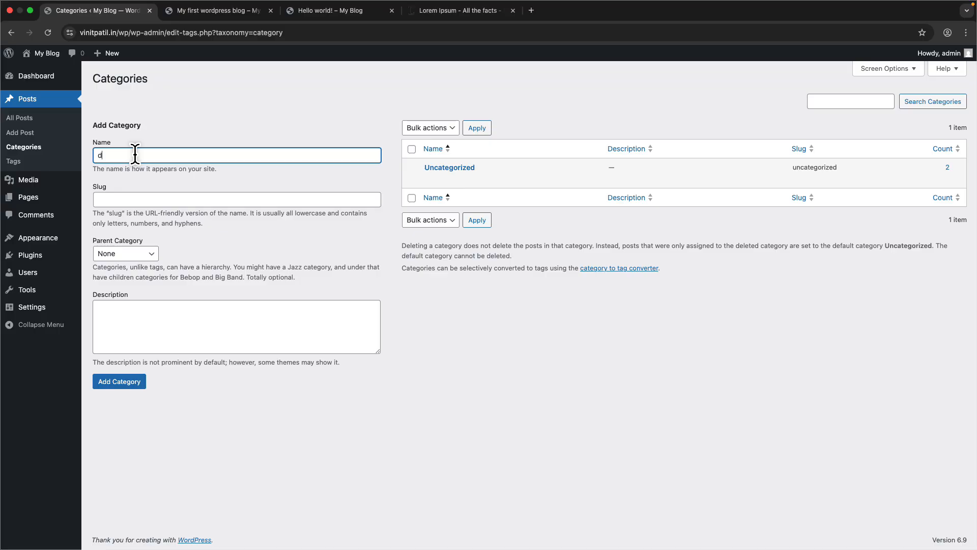
click(130, 382)
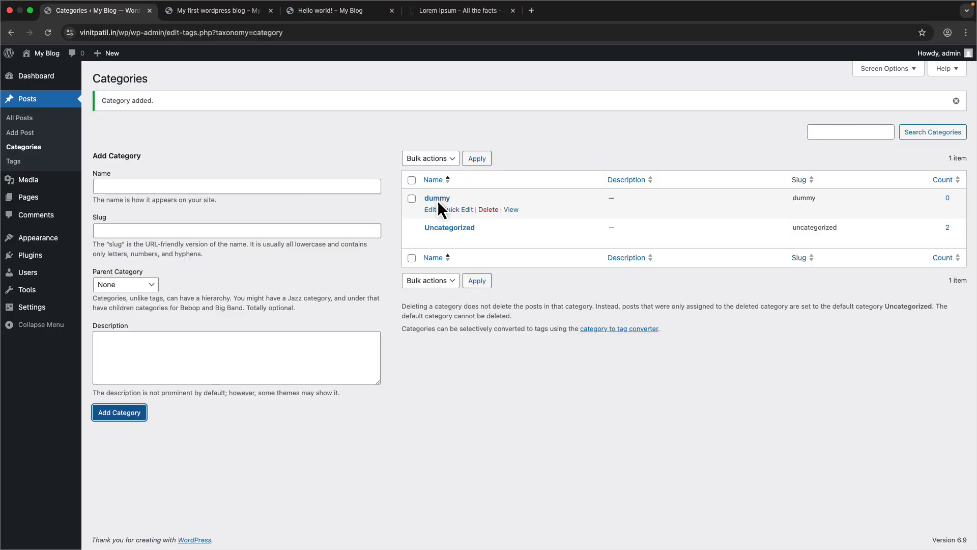
- Quick Edit the post to tick the dummy category, untick Uncategorized, and update it
click(60, 120)
click(147, 176)
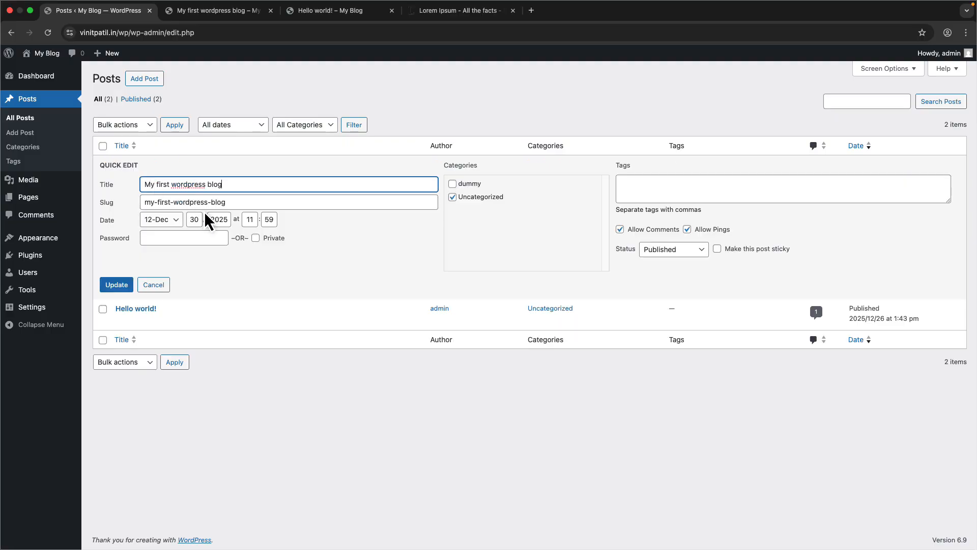
click(452, 184)
click(126, 288)
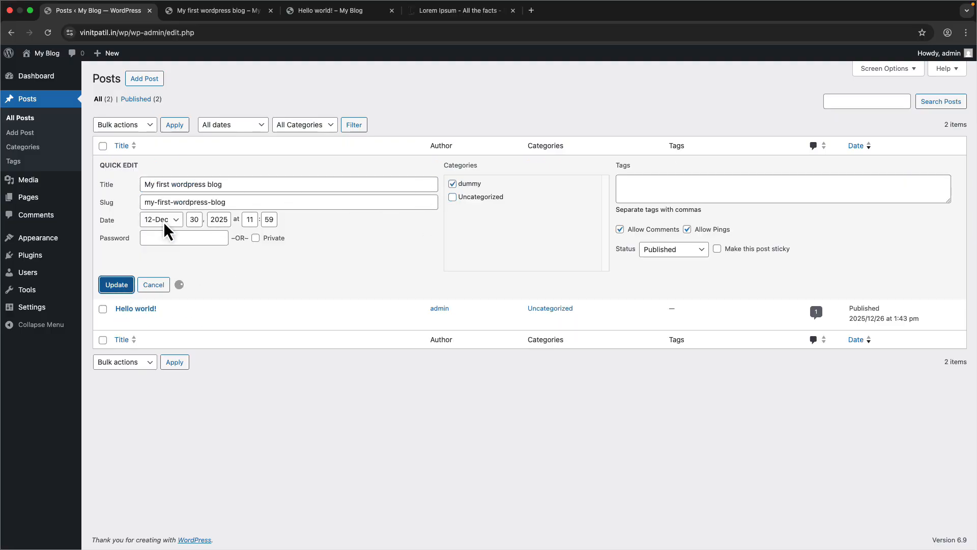
- Reload the live post tab to check its category, then return to the posts list
click(227, 17)
key(super+r)
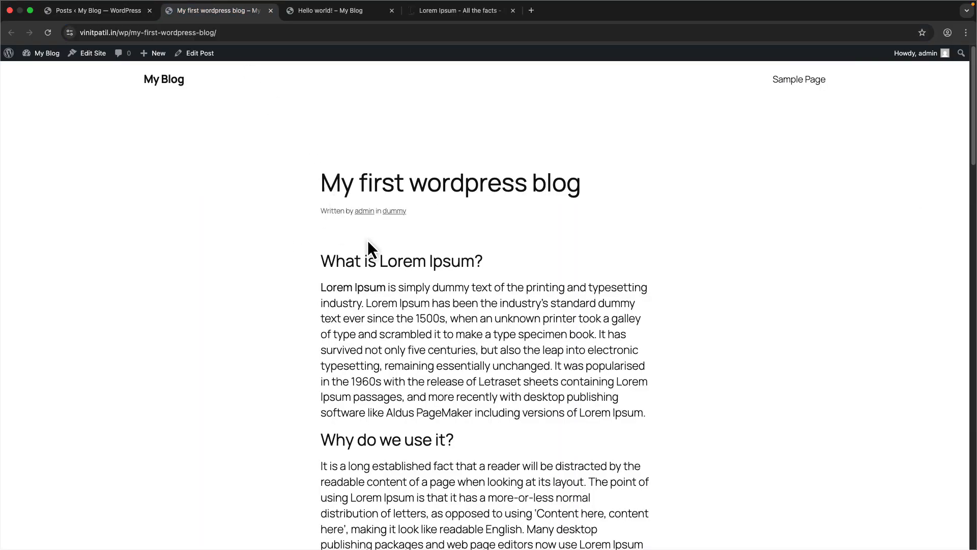
click(133, 14)
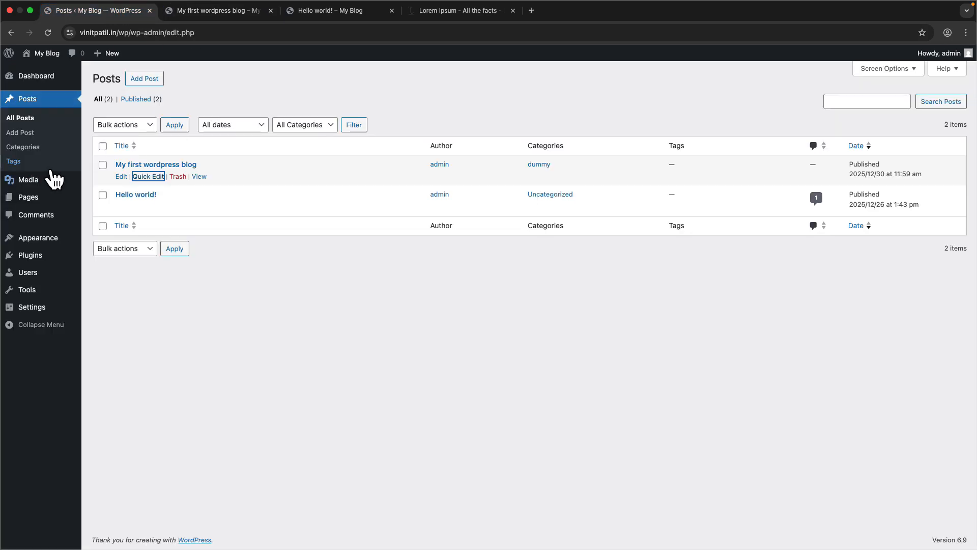
- Open the Tags page and then the Media Library
click(14, 161)
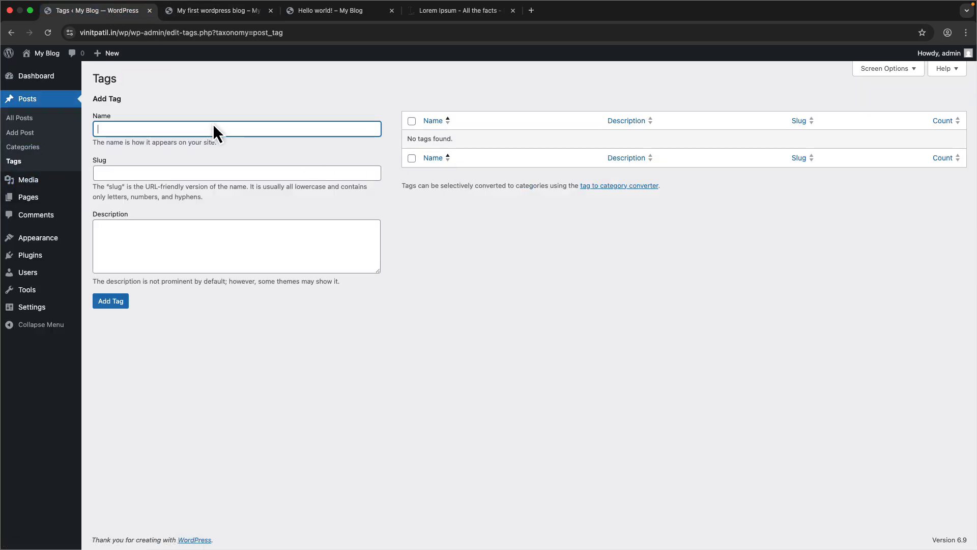
mouse_move(26, 185)
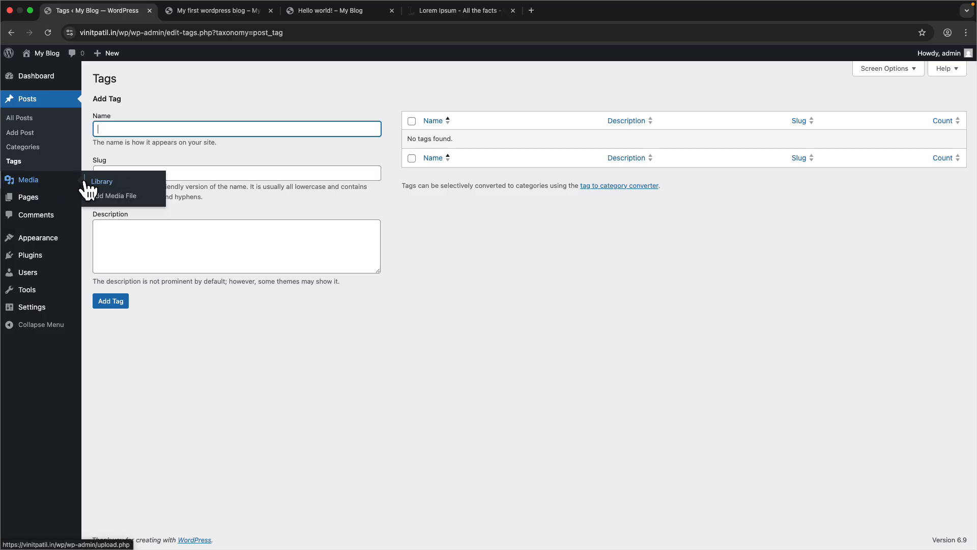
click(28, 180)
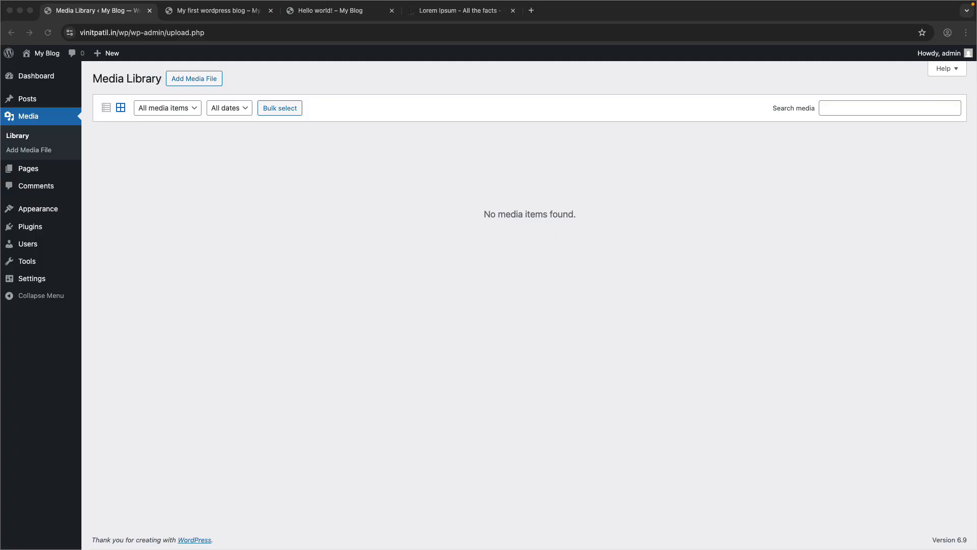
- Open a new browser tab and search Google for nature images
click(531, 10)
text(dummy)
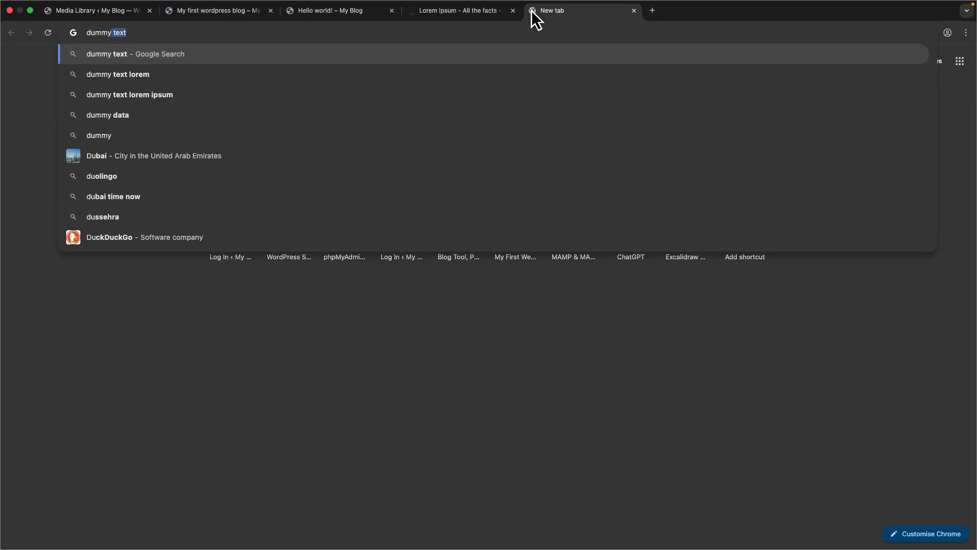
text( image)
key(Escape)
text(natur)
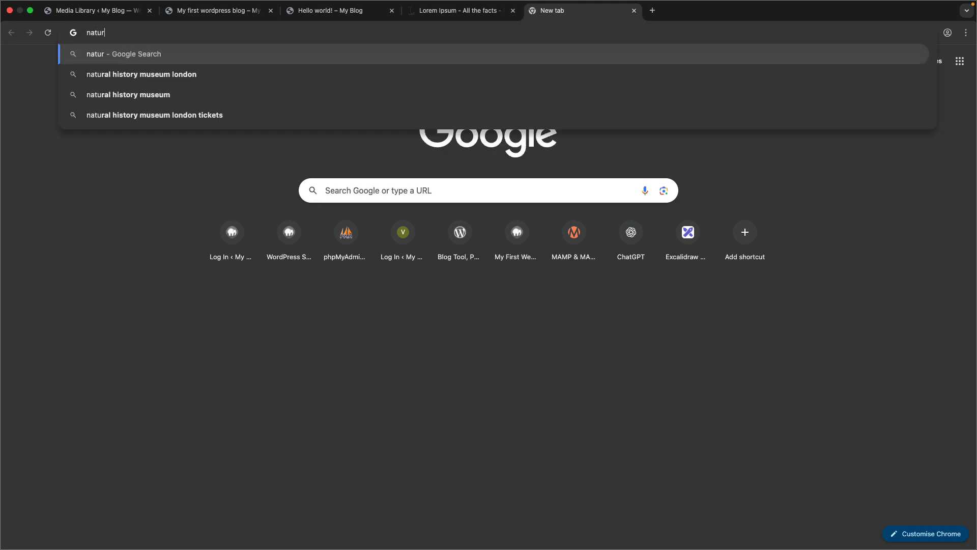
text(e images)
key(Return)
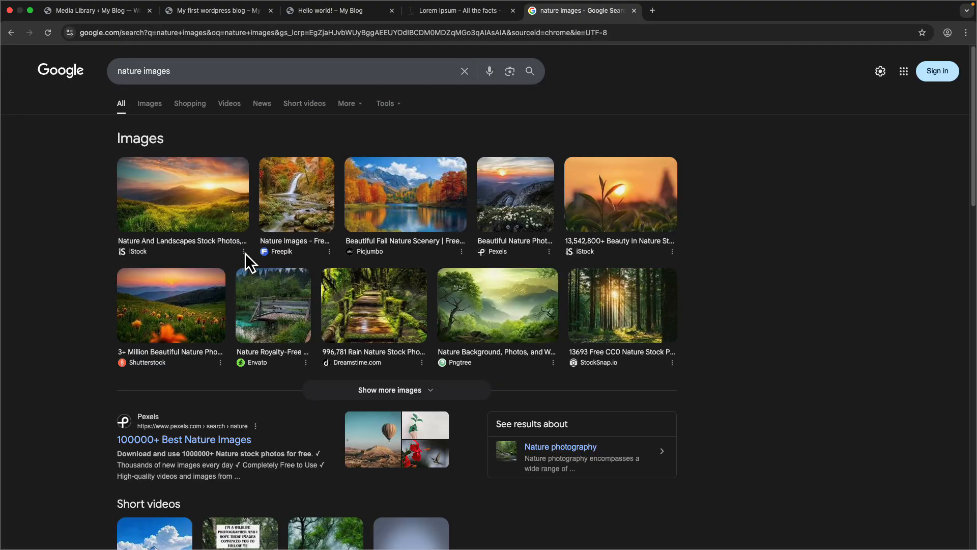
- Browse the search tools options and open the first nature landscape image preview
click(385, 105)
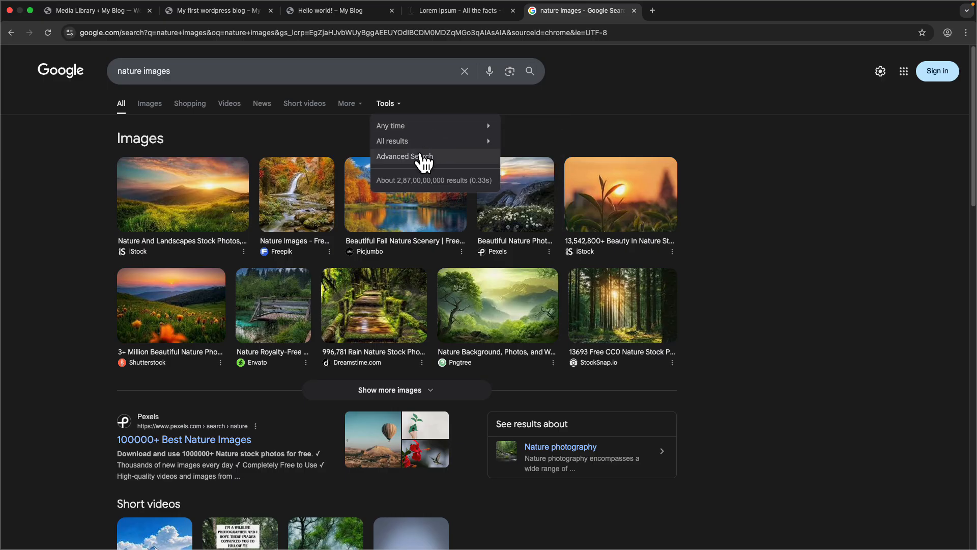
click(357, 104)
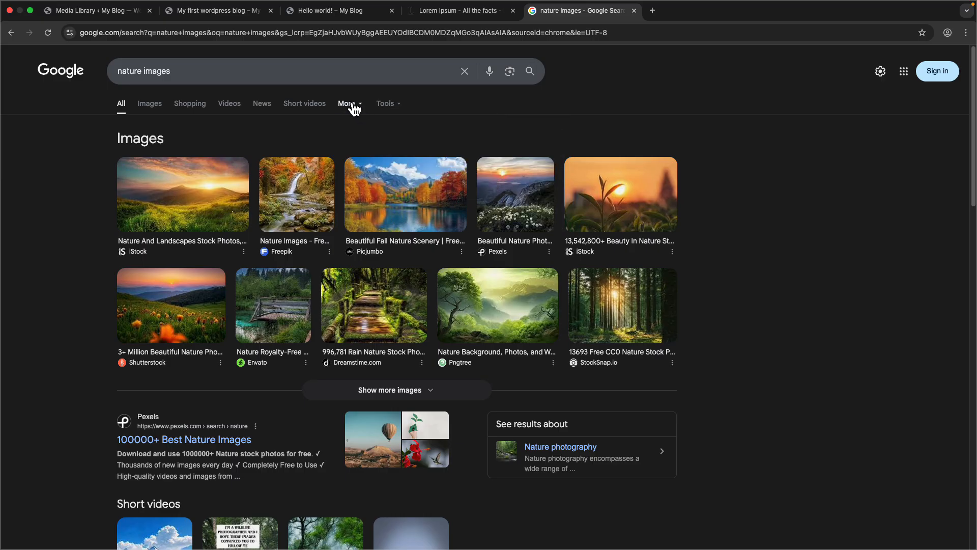
click(390, 103)
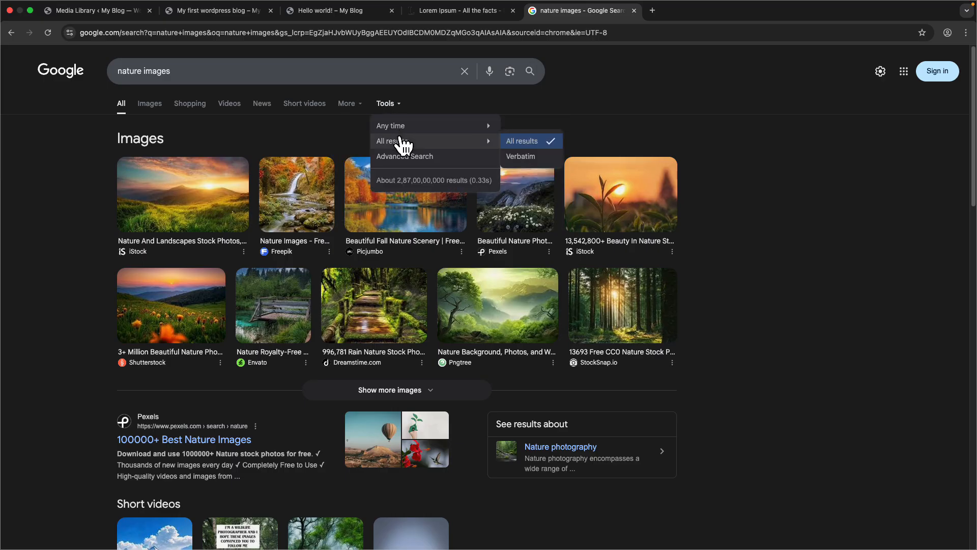
click(218, 211)
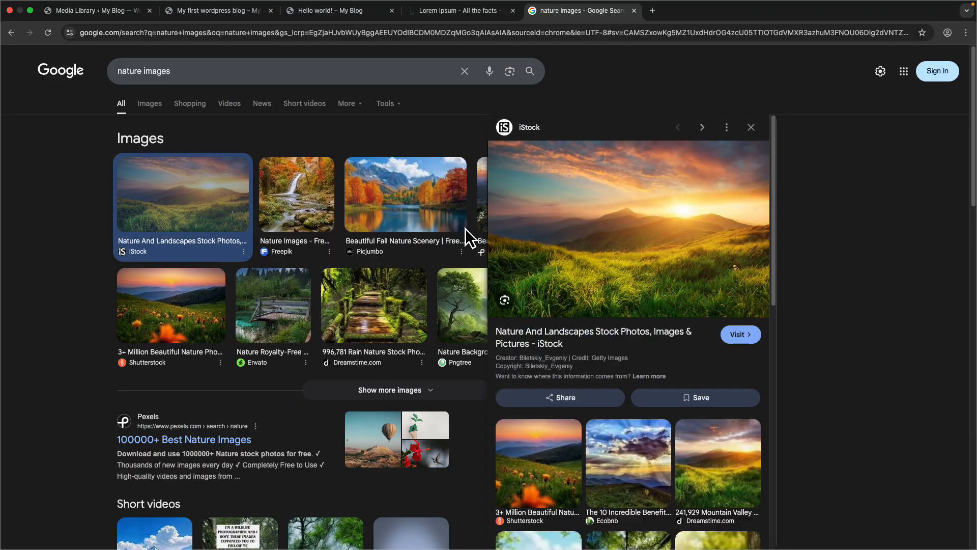
- Open the mountain landscape image in a new tab and save it to the Downloads folder
right_click(608, 231)
click(633, 330)
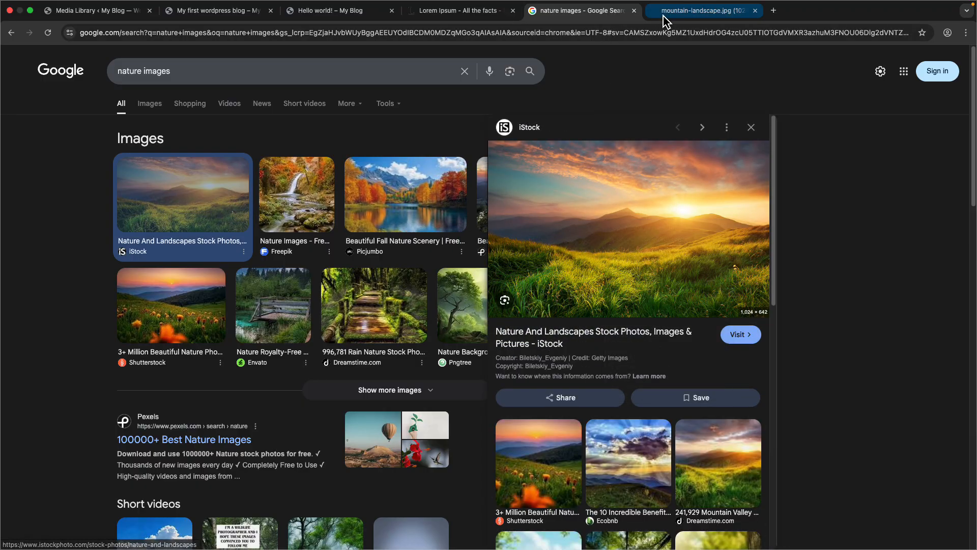
click(702, 10)
right_click(450, 222)
click(489, 237)
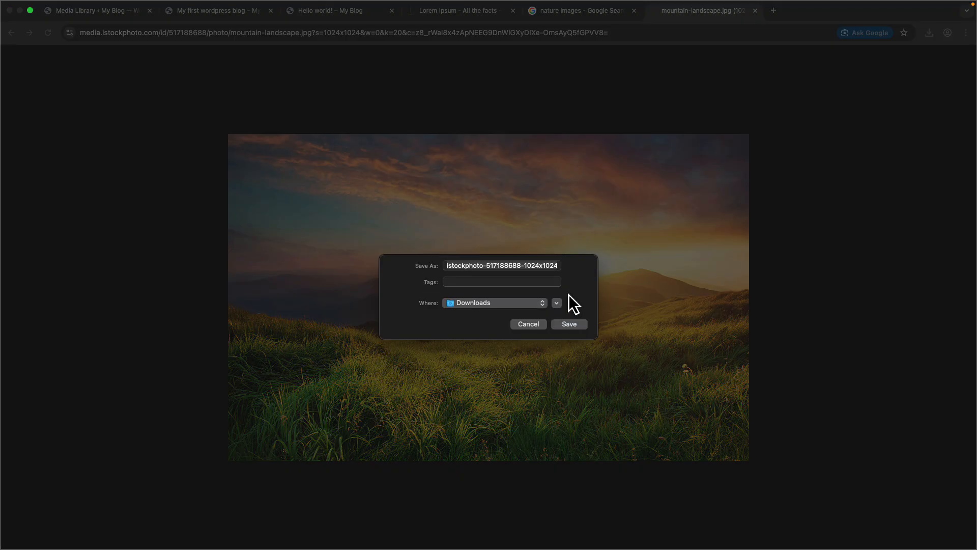
click(568, 321)
- Upload the downloaded istockphoto jpg file to the WordPress Media Library
click(103, 12)
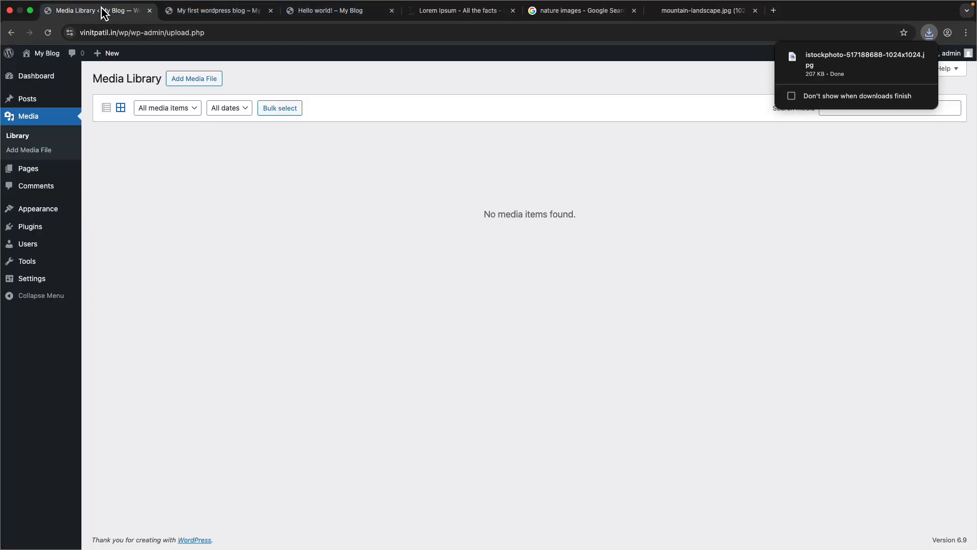
click(164, 82)
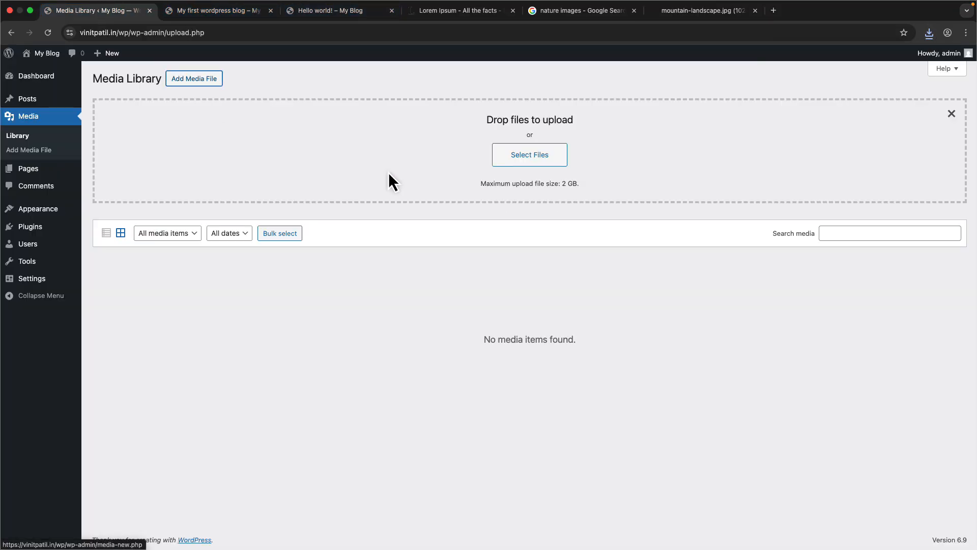
click(526, 158)
click(344, 267)
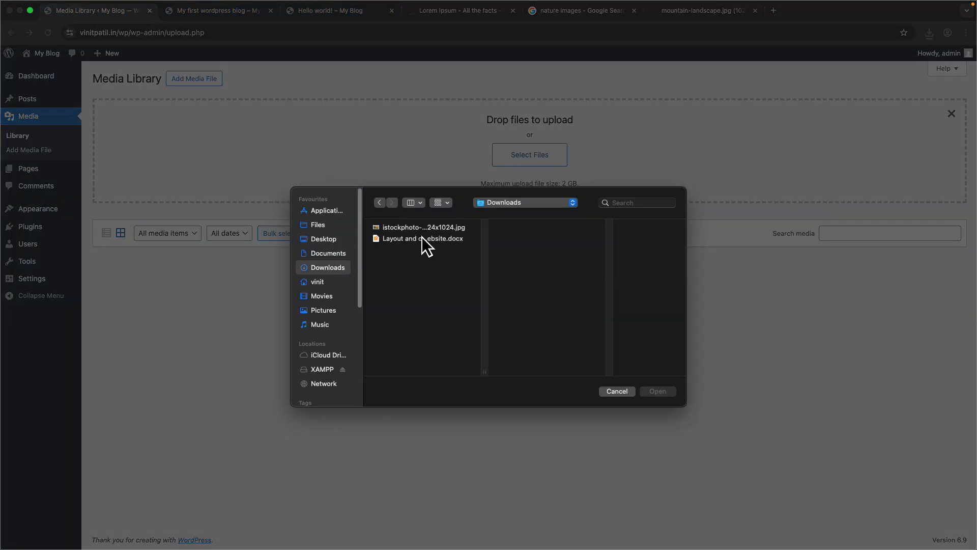
click(432, 238)
key(Up)
click(662, 391)
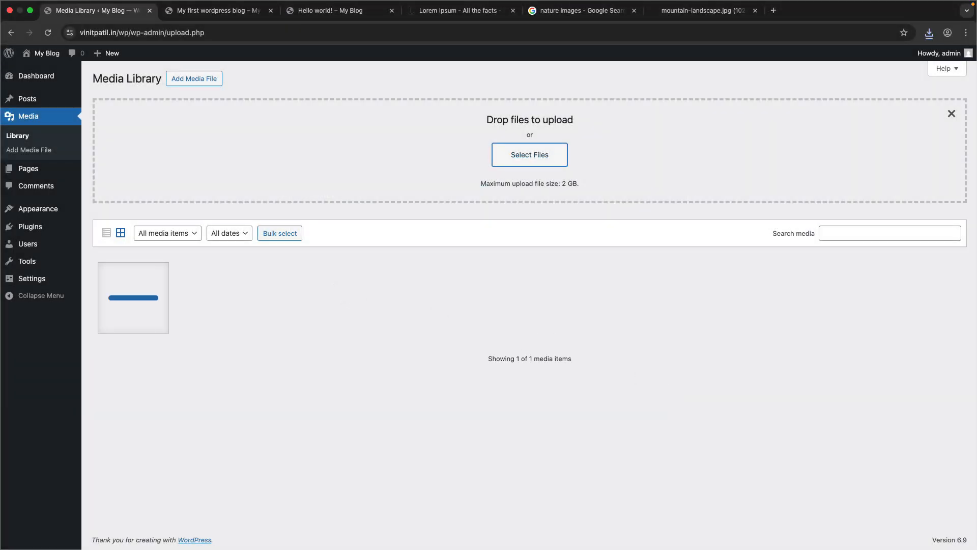
- Open the uploaded image's attachment details and copy its file URL to the clipboard
click(158, 291)
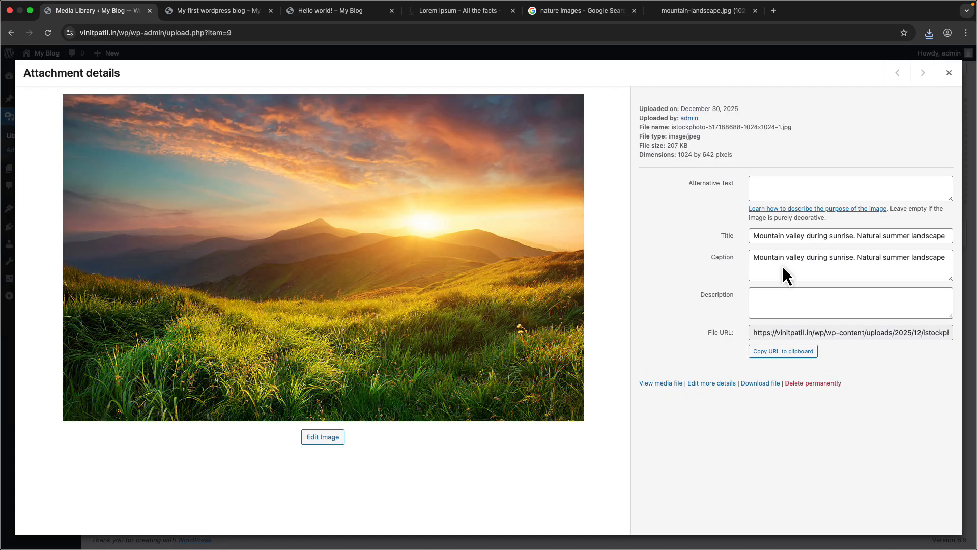
drag(755, 334, 971, 346)
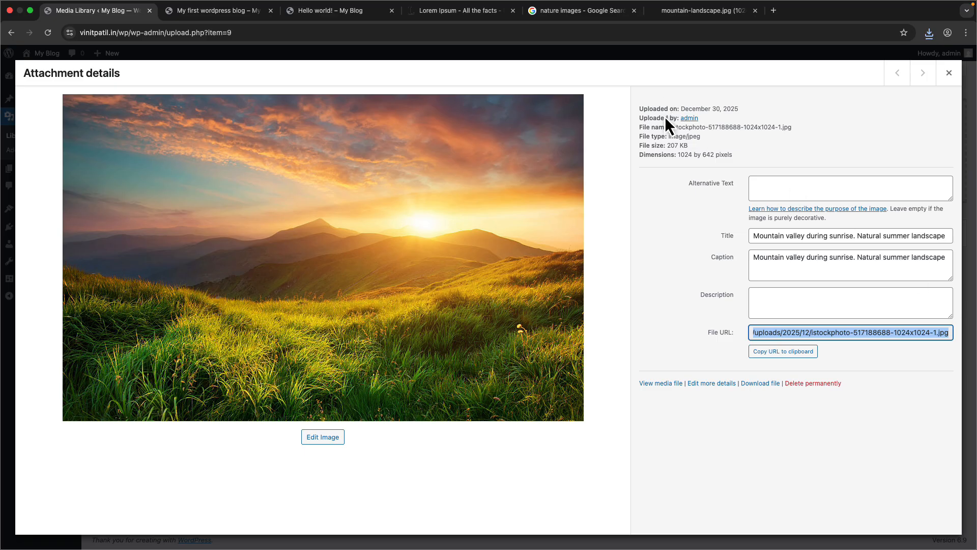
click(772, 351)
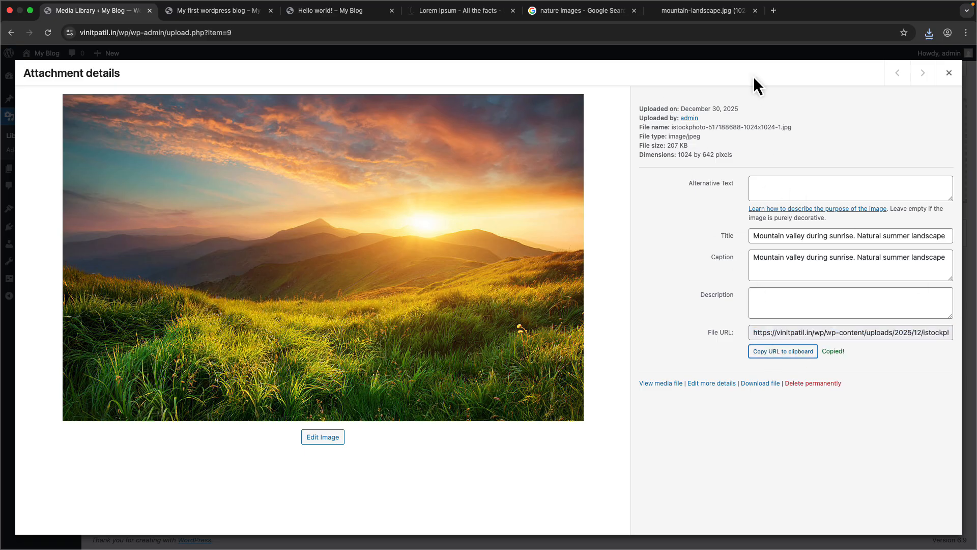
- Open the copied image file URL in a new browser tab and examine its address
click(773, 10)
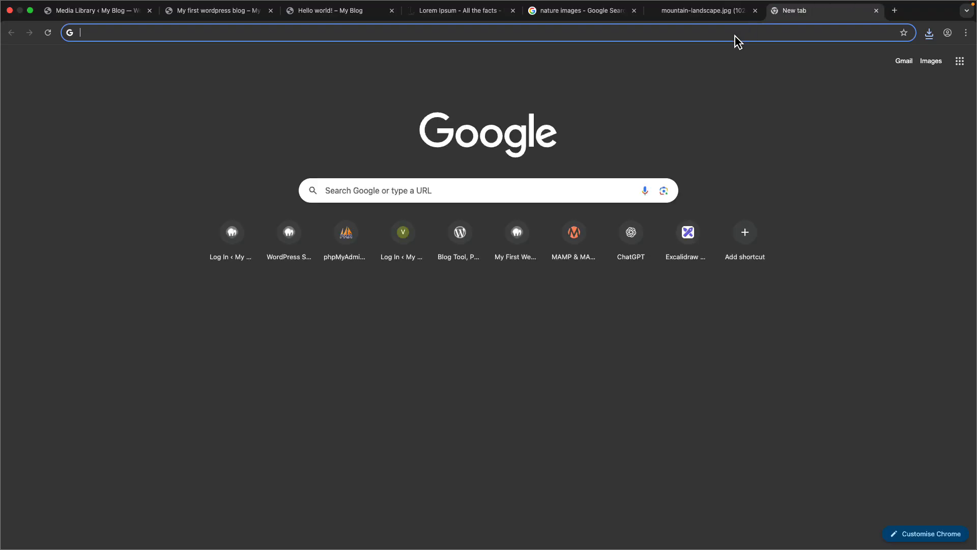
right_click(738, 33)
click(773, 105)
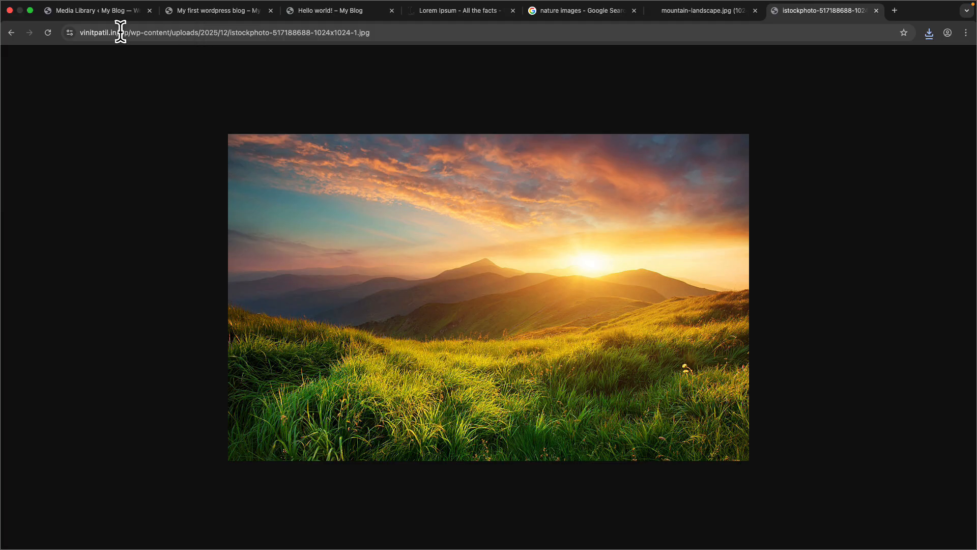
click(353, 36)
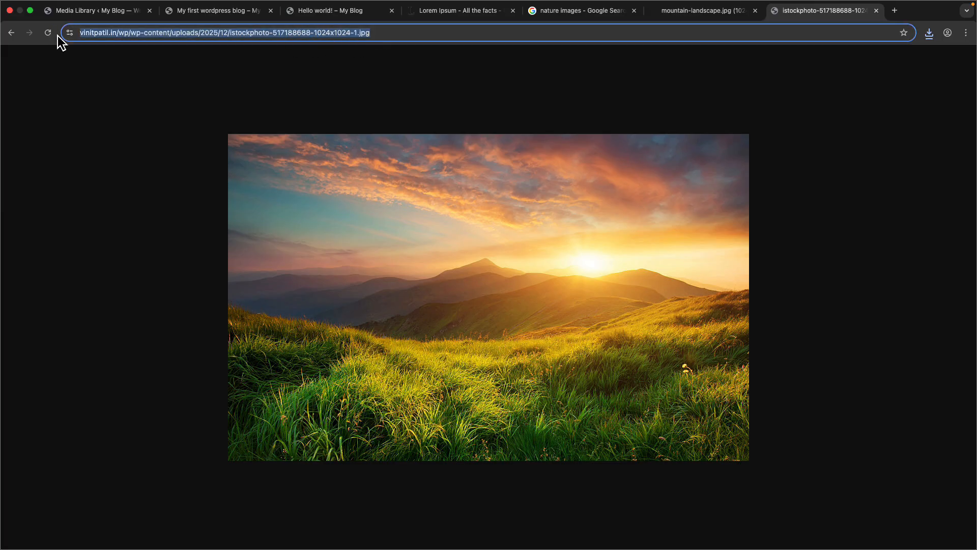
click(111, 59)
drag(129, 35, 47, 38)
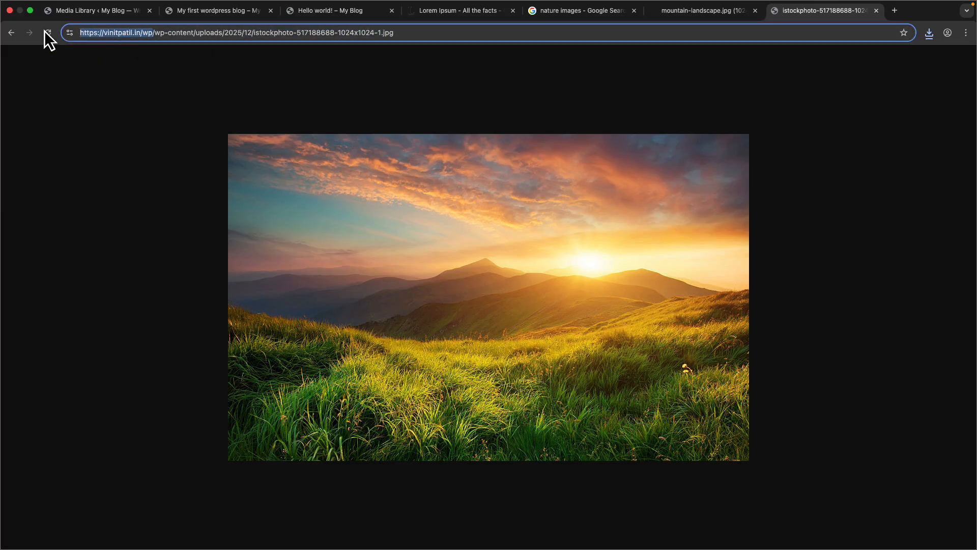
click(268, 114)
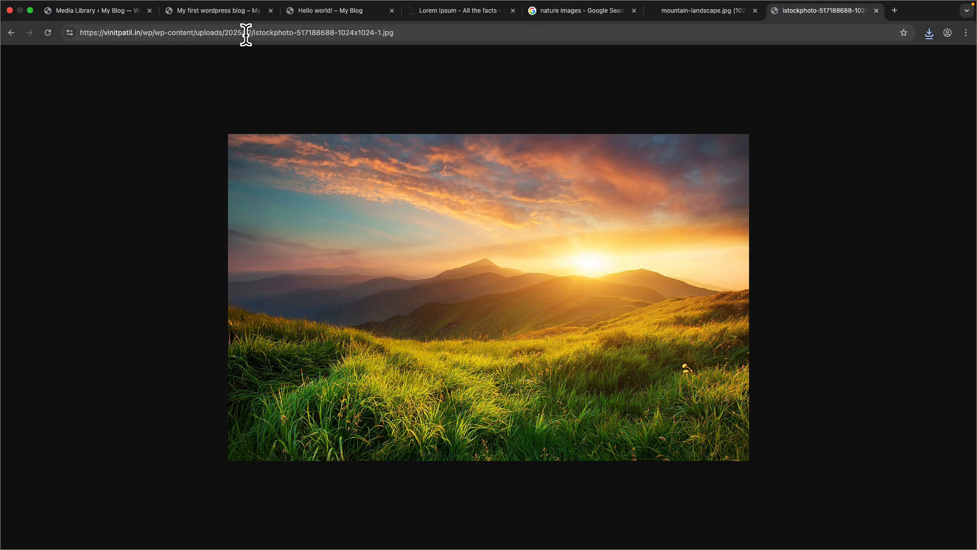
click(101, 15)
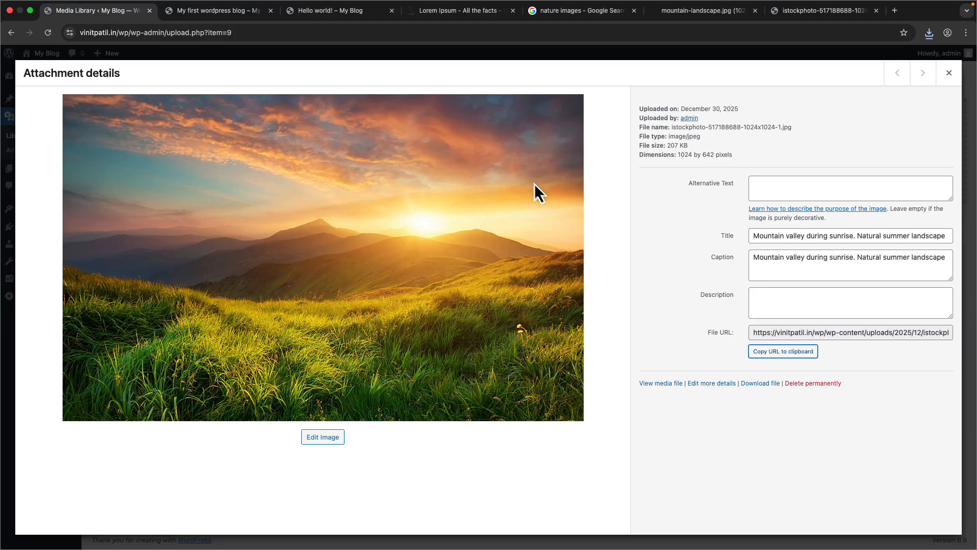
- Close the attachment details and go to the Pages list
click(949, 77)
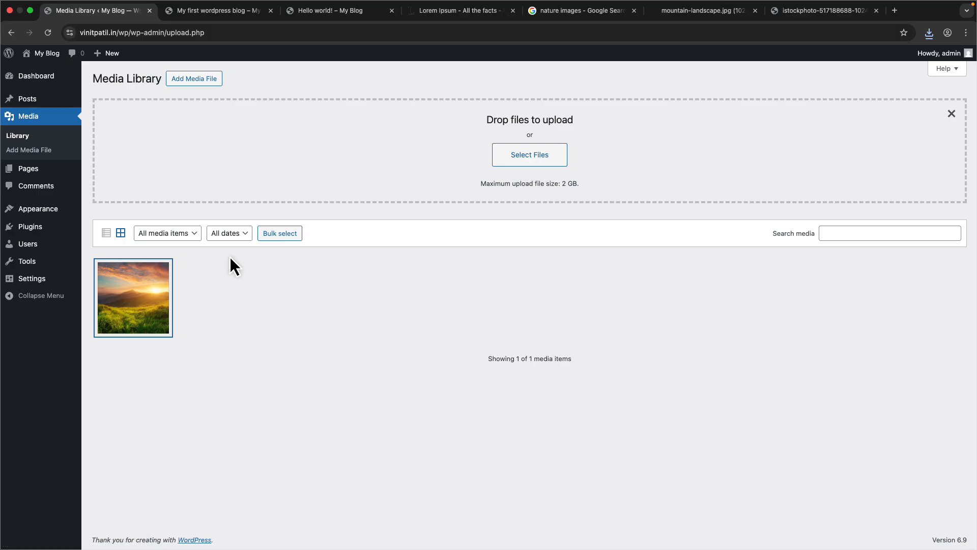
mouse_move(58, 170)
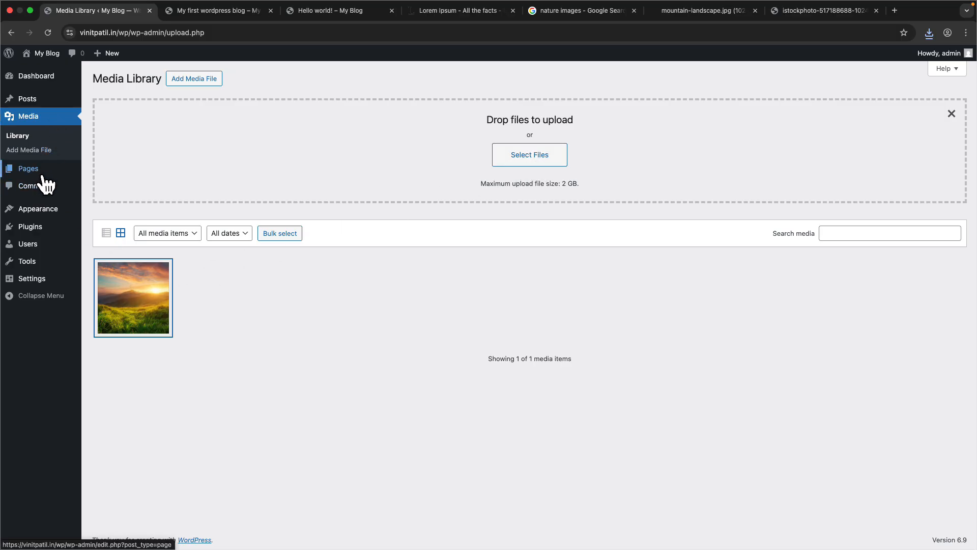
click(107, 170)
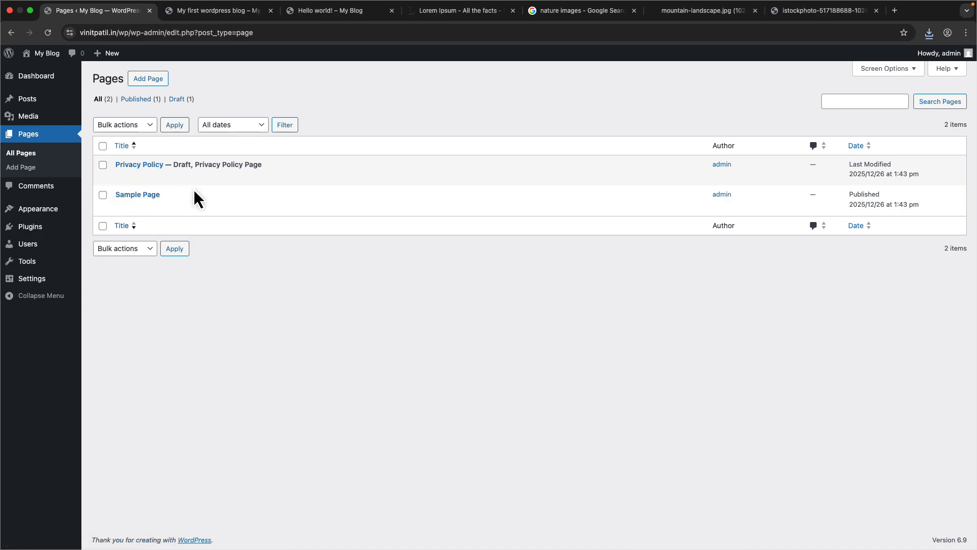
- Open the live site in a new tab and scroll through the blog page
mouse_move(33, 51)
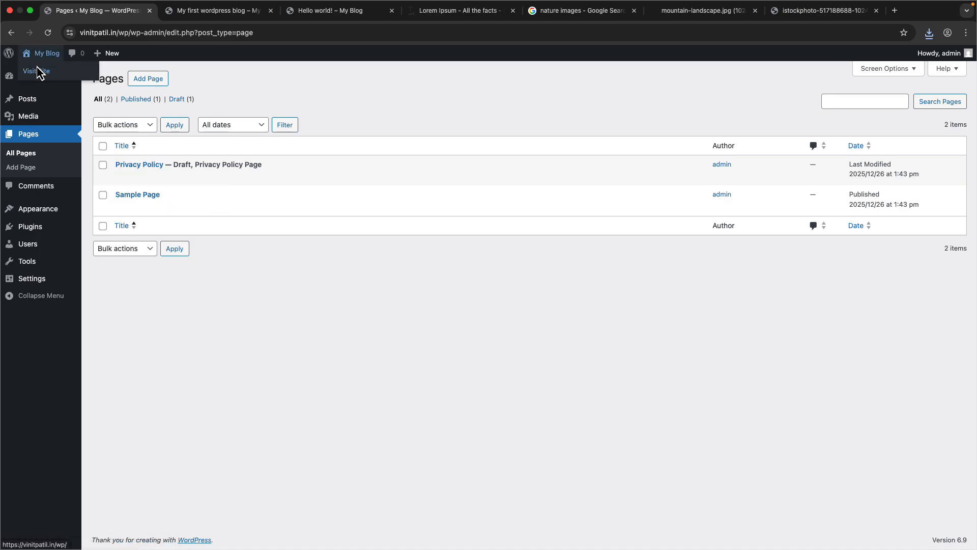
right_click(39, 73)
click(71, 77)
click(170, 11)
click(153, 34)
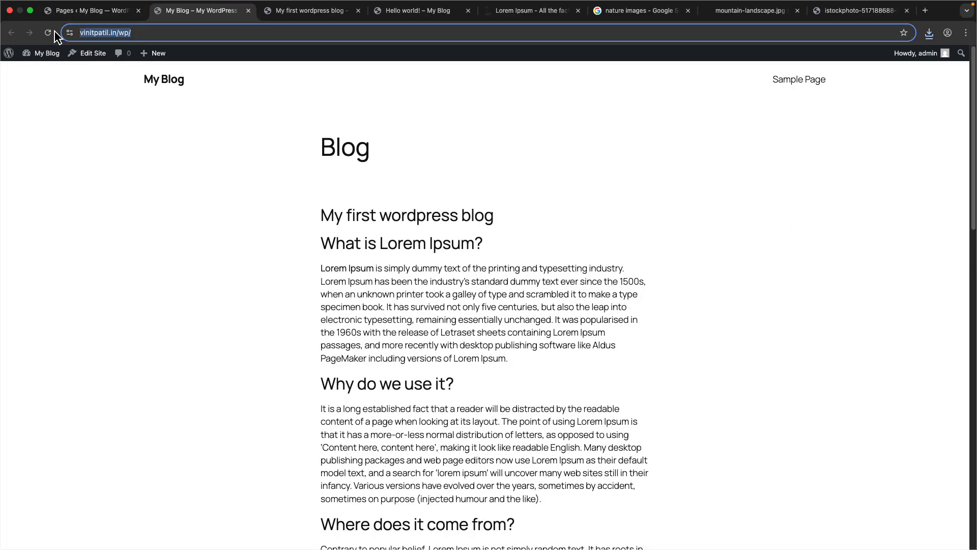
drag(265, 148, 658, 406)
click(651, 340)
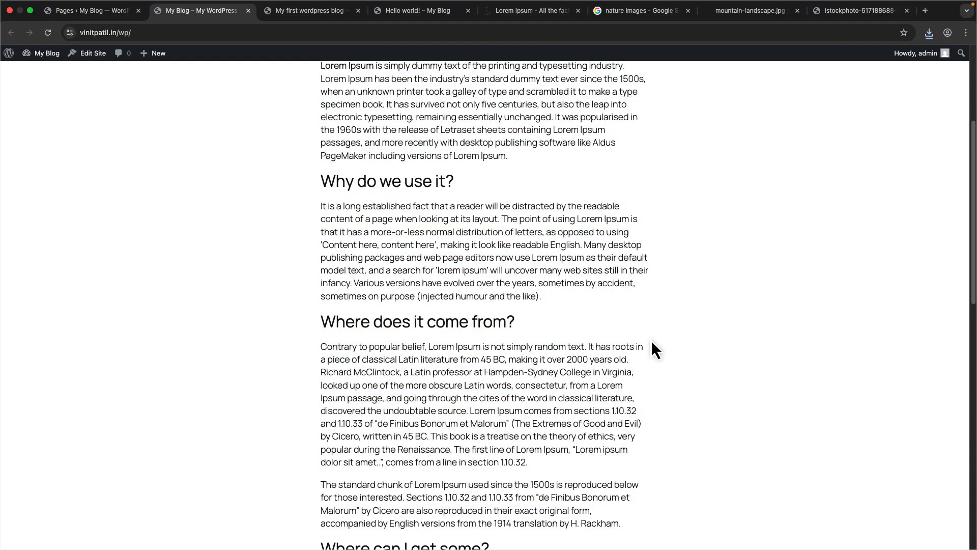
scroll(453, 305, down, 15)
scroll(454, 305, up, 20)
scroll(454, 306, down, 20)
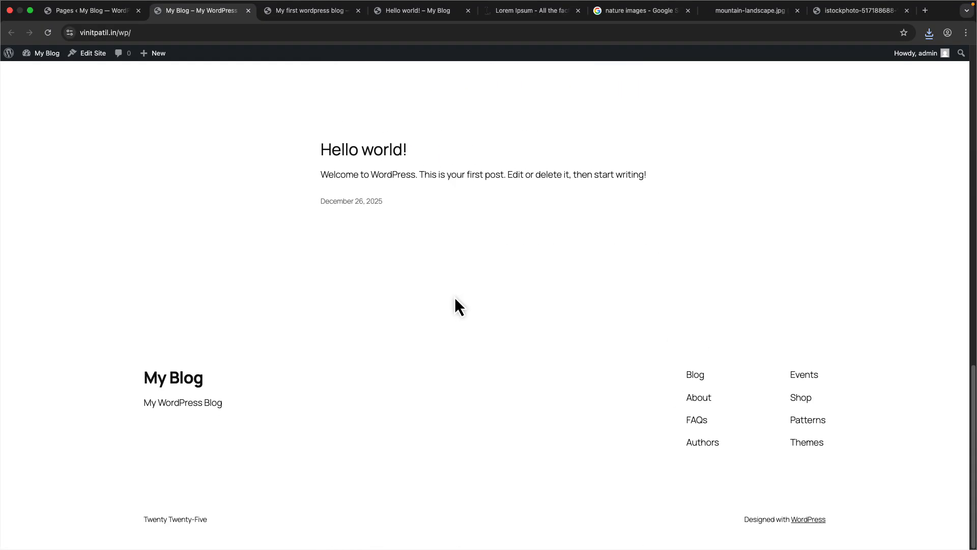
scroll(455, 300, up, 20)
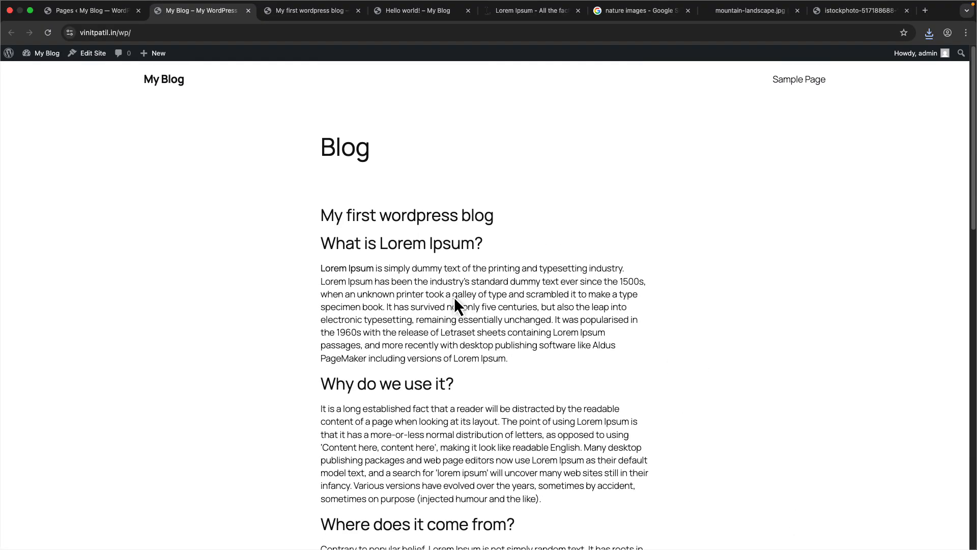
- Add a new page titled Homepage, skipping the starter patterns, and publish it
click(94, 13)
click(146, 79)
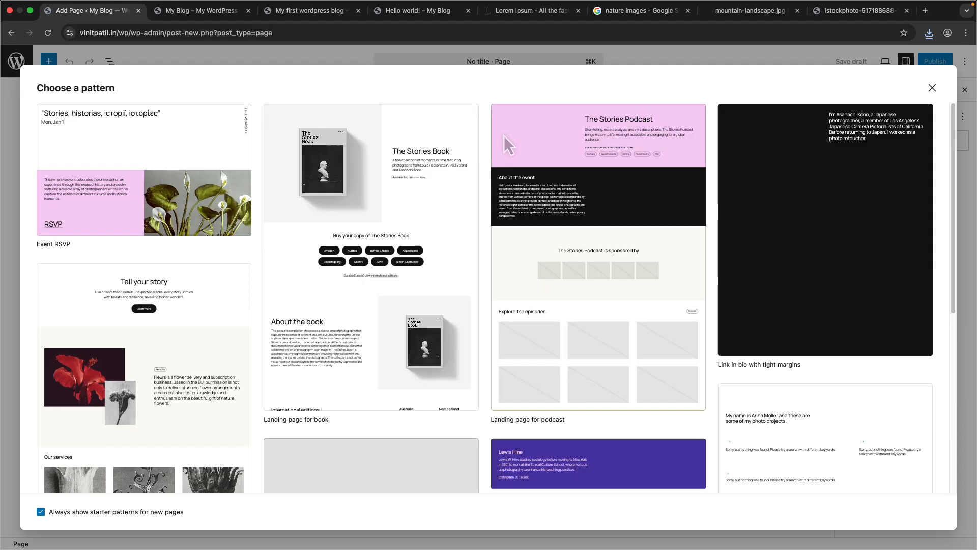
click(931, 87)
click(316, 127)
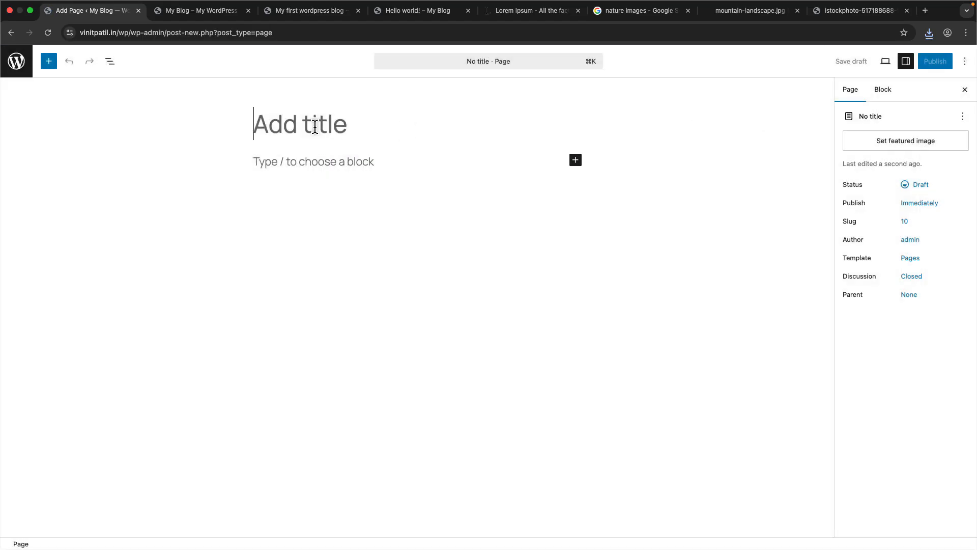
text(Homepage)
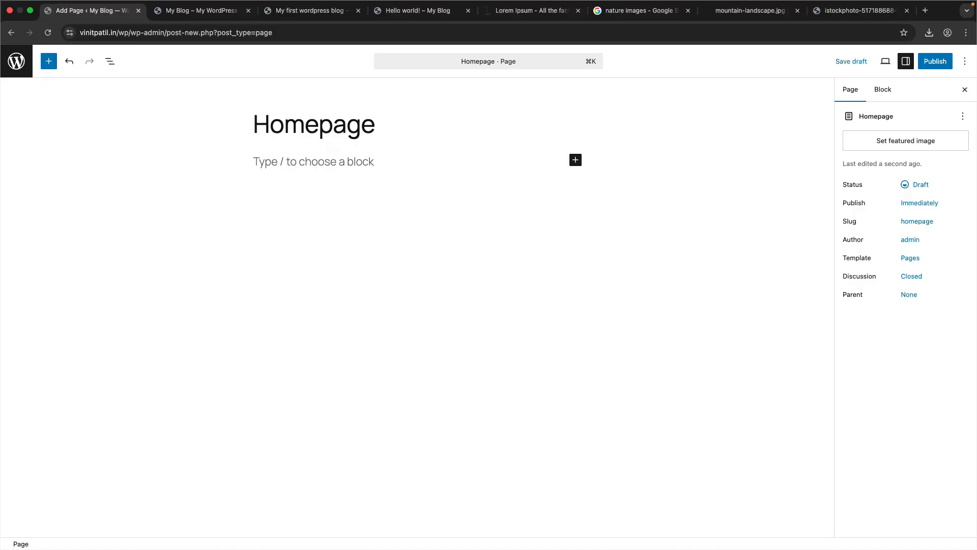
click(934, 61)
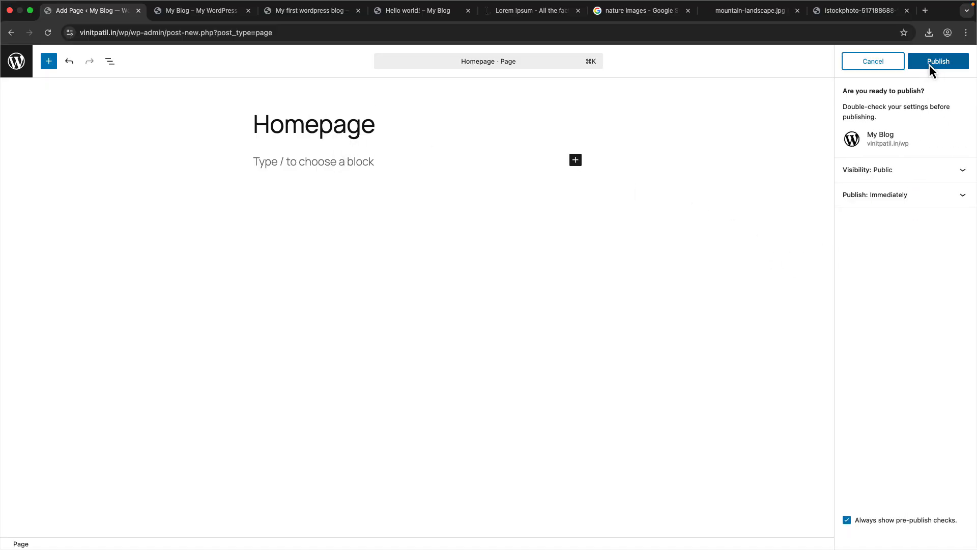
click(932, 62)
- Add the paragraph "This is a homepage" to the page, save it, and return to the pages list
click(361, 162)
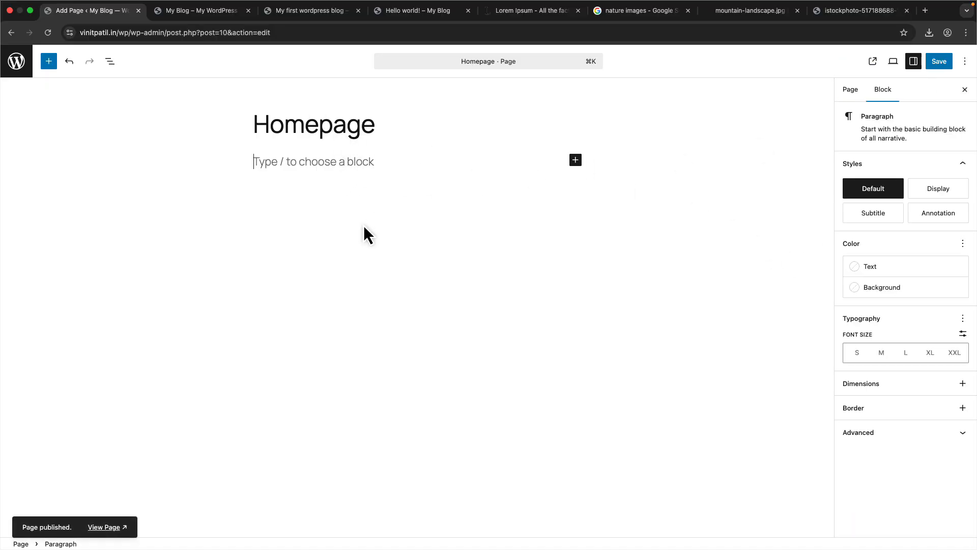
key(Return)
text(This)
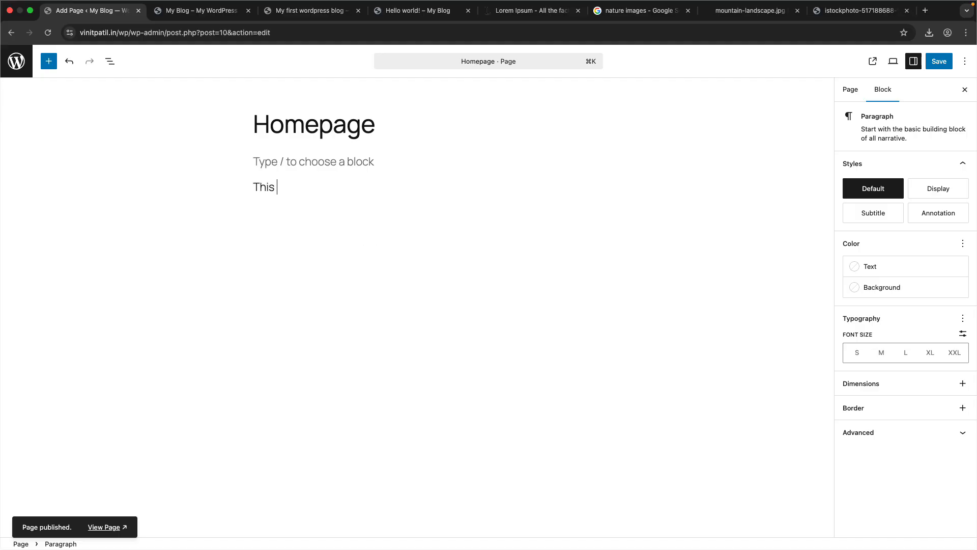
text( is a homepage)
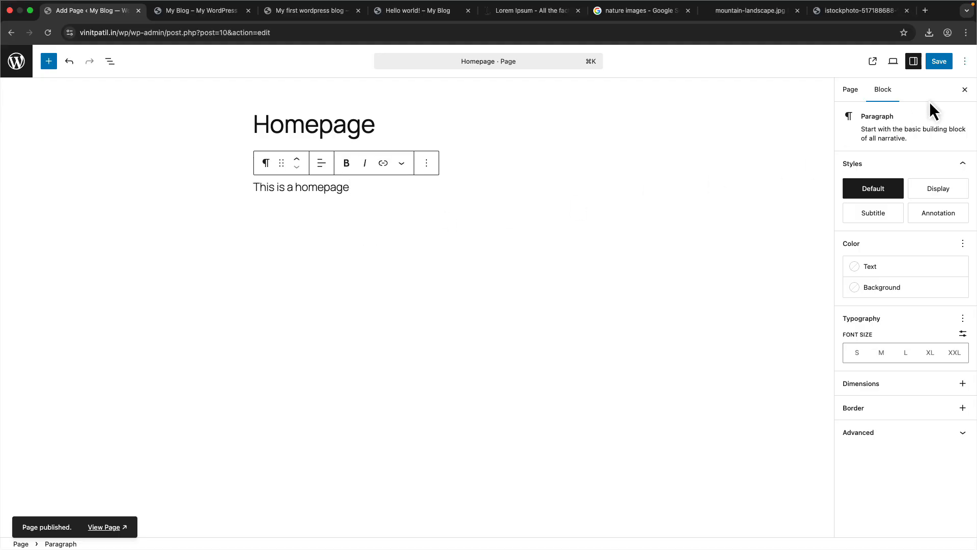
click(938, 61)
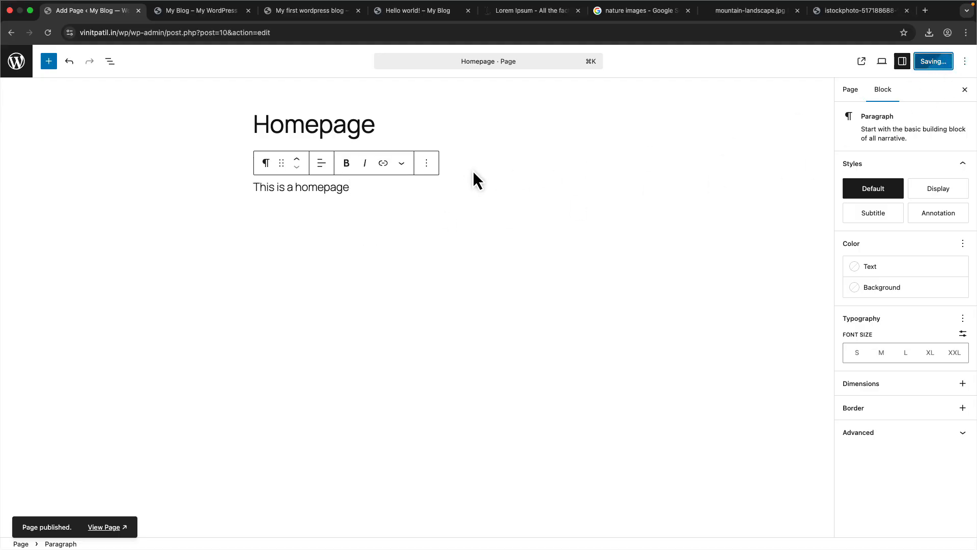
click(17, 63)
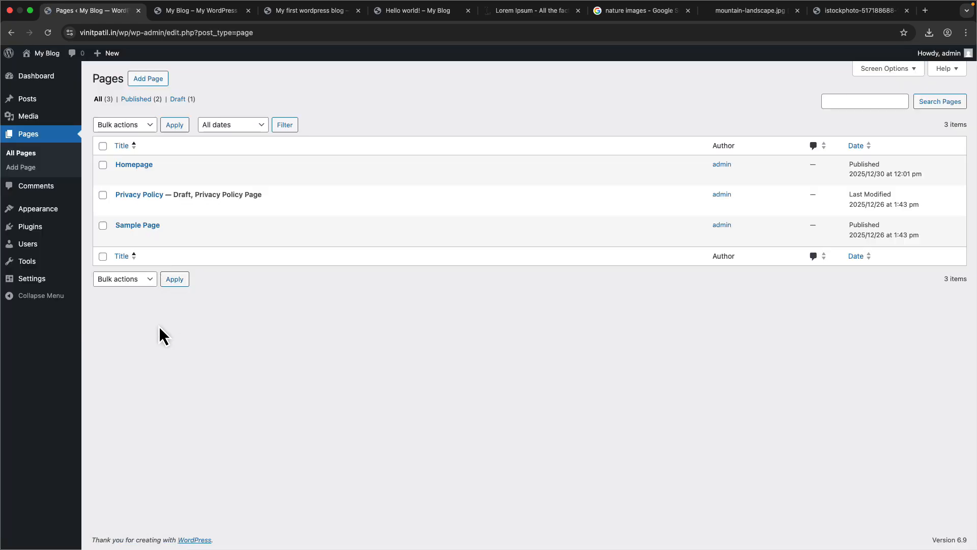
- Open the General Settings and look over the site title, tagline, site addresses and administration email
mouse_move(20, 284)
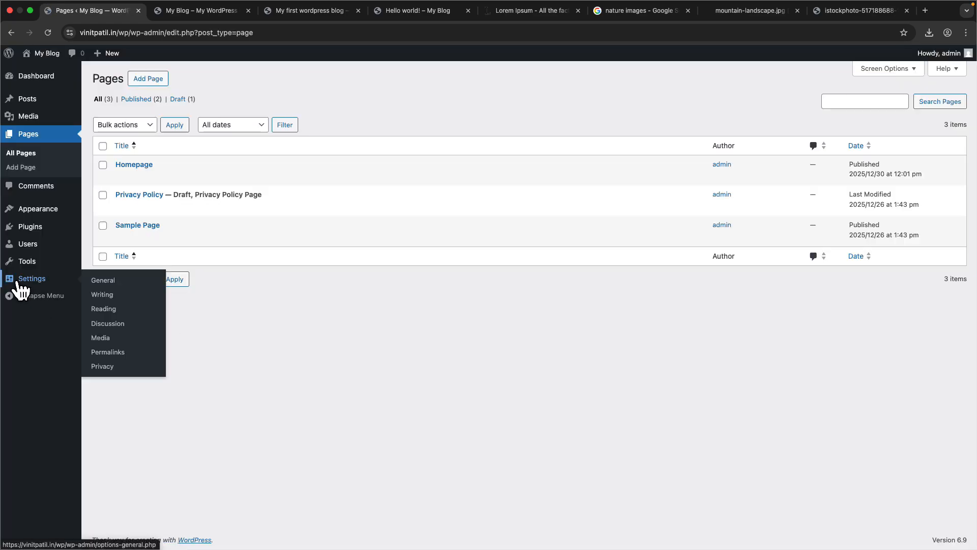
click(128, 283)
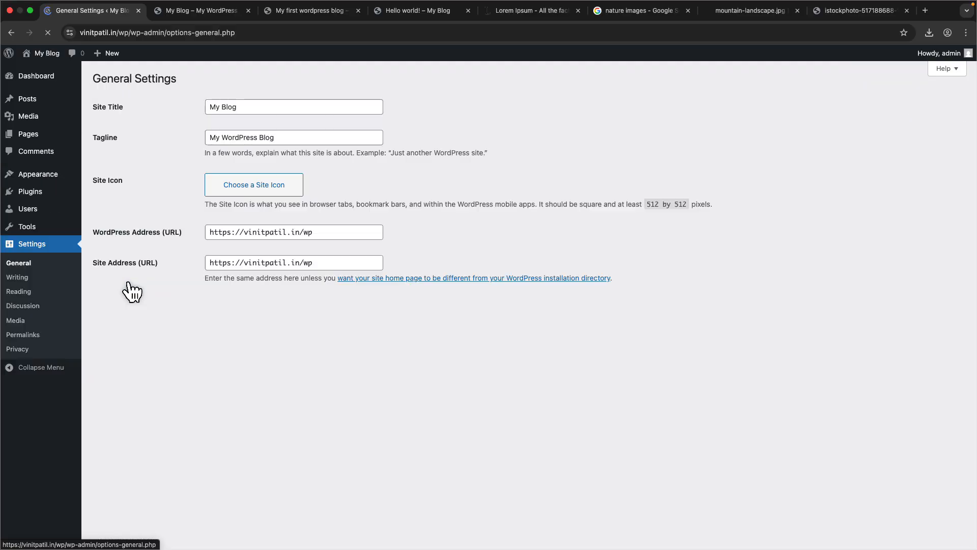
drag(249, 112, 211, 108)
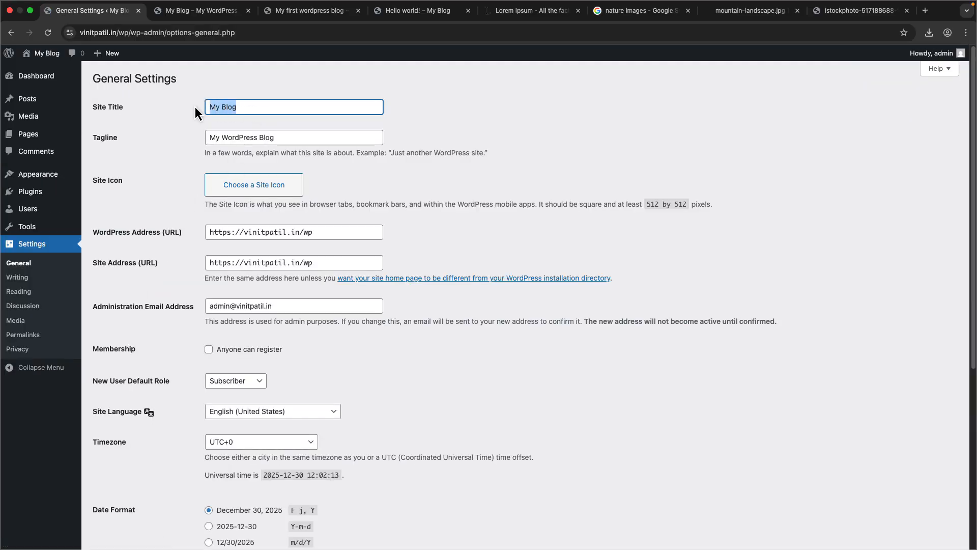
drag(283, 137, 208, 138)
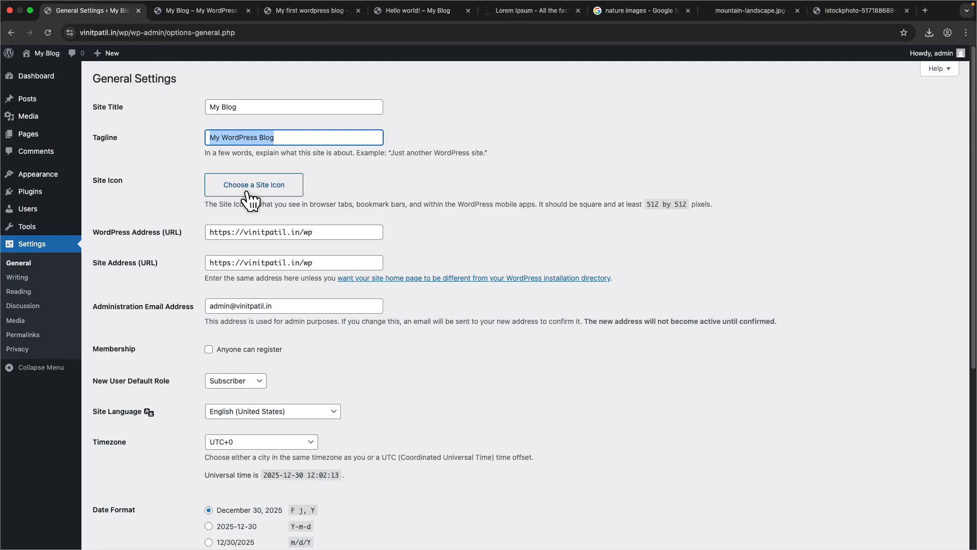
scroll(168, 317, down, 1)
click(174, 298)
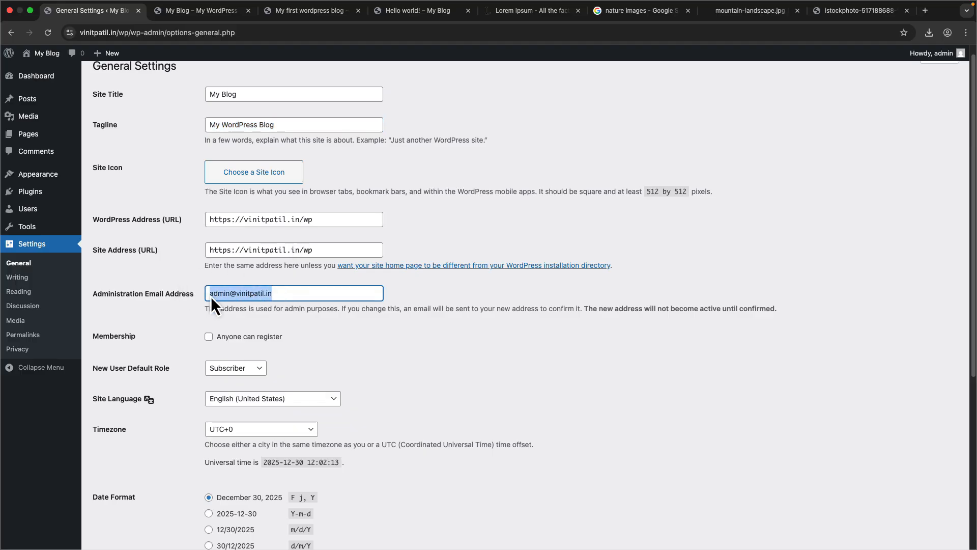
scroll(157, 328, down, 1)
scroll(158, 327, up, 1)
drag(344, 230, 195, 229)
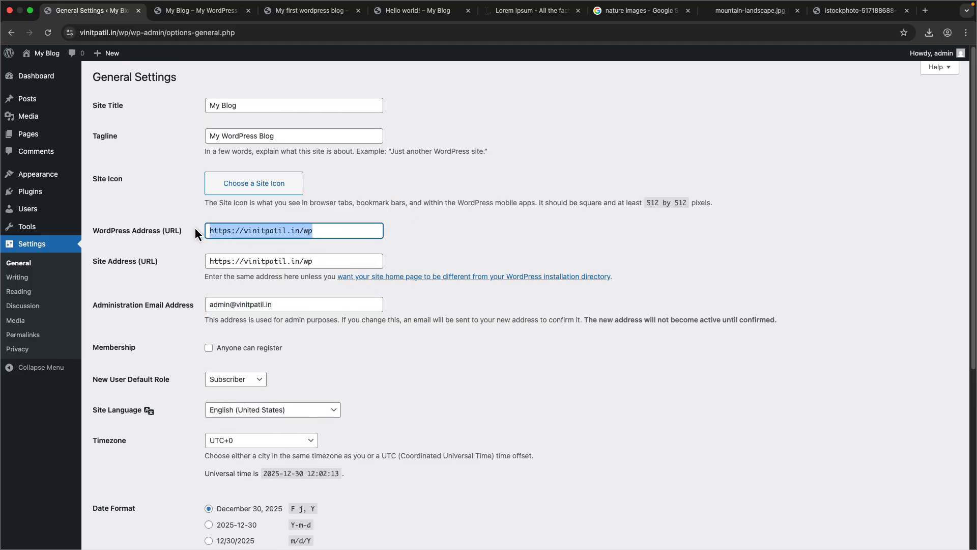
scroll(174, 318, down, 5)
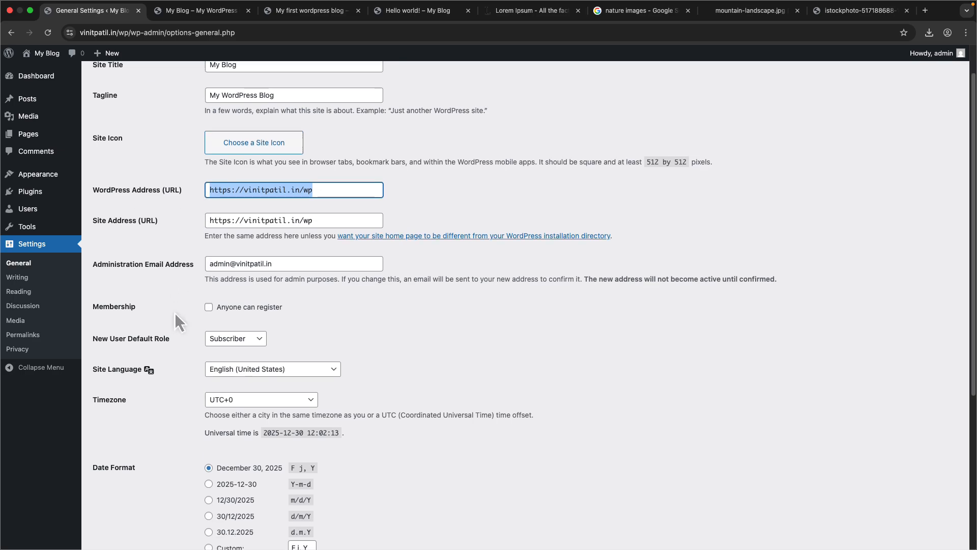
- Set the site timezone to UTC+5:30 and save the general settings
click(259, 319)
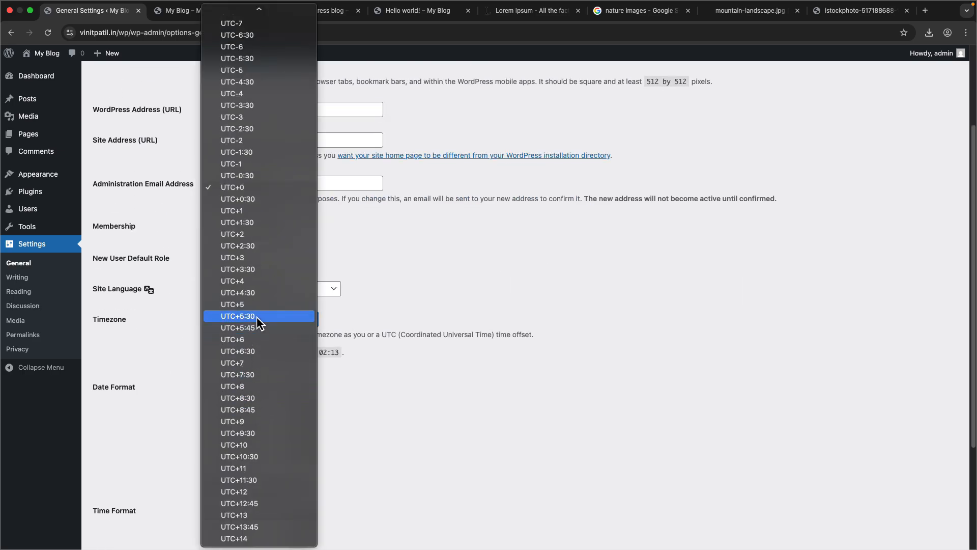
click(253, 316)
scroll(171, 349, down, 5)
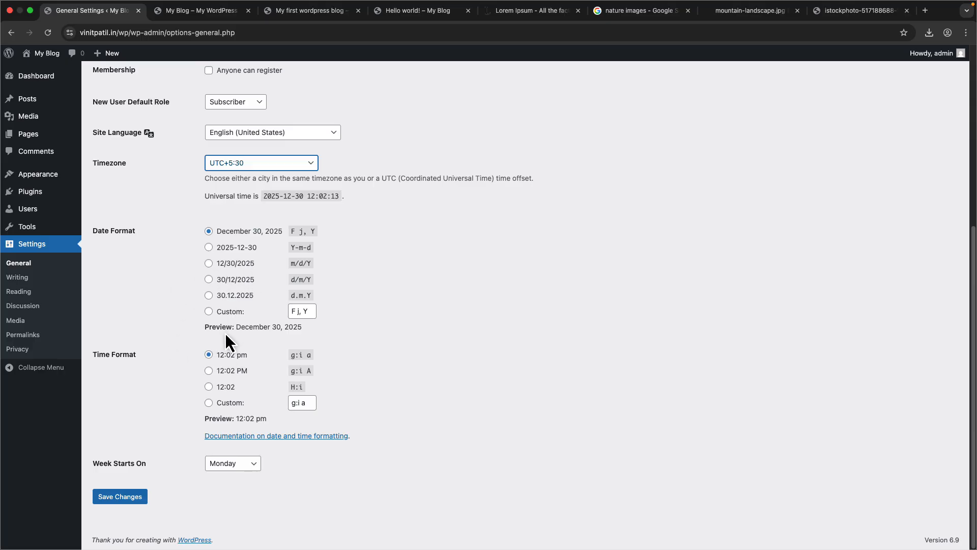
click(135, 496)
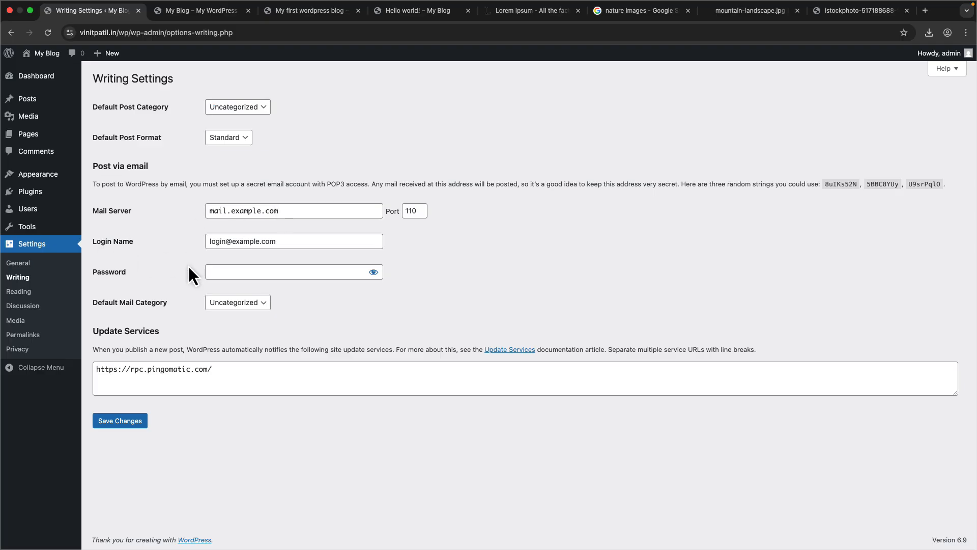
- In Reading settings, make the homepage a static page showing Homepage, tick Discourage search engines, and save
click(18, 291)
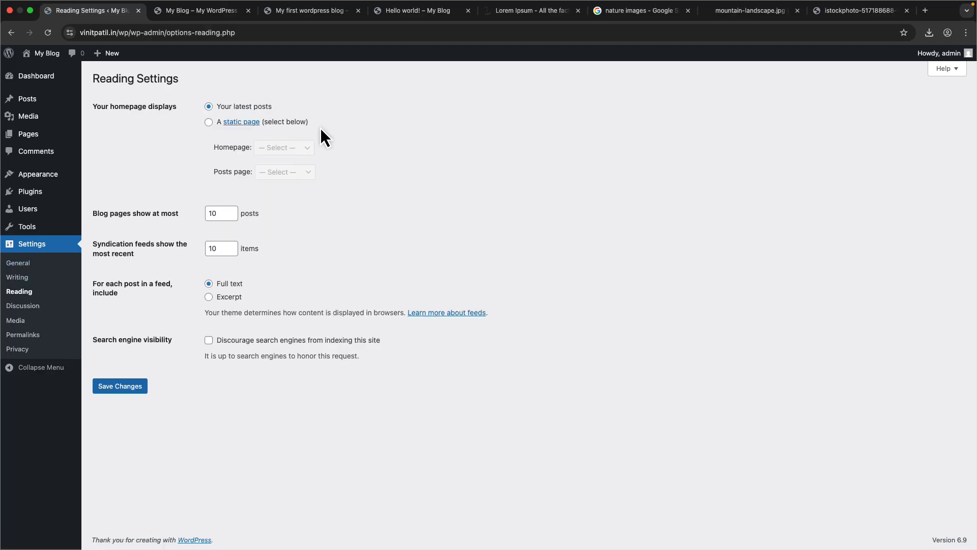
click(209, 122)
click(287, 152)
click(286, 158)
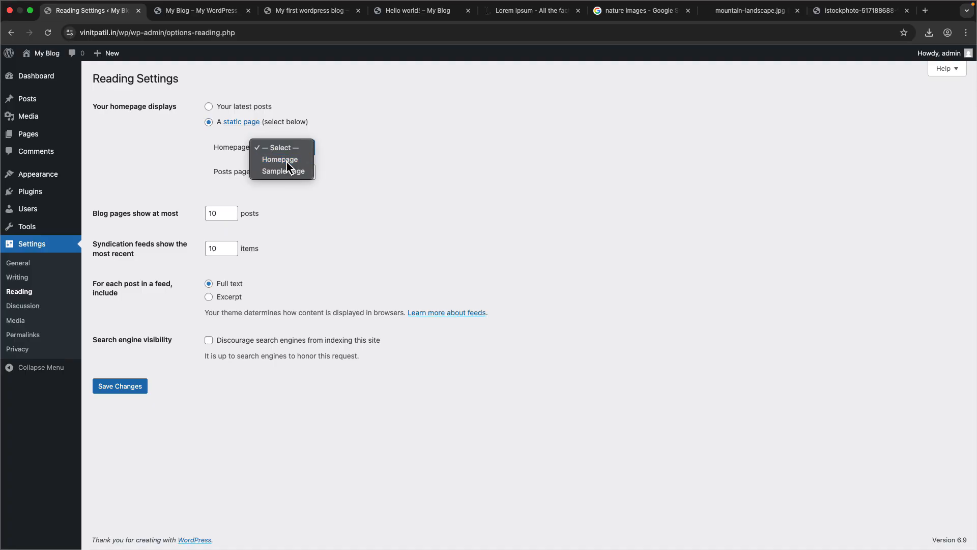
click(288, 174)
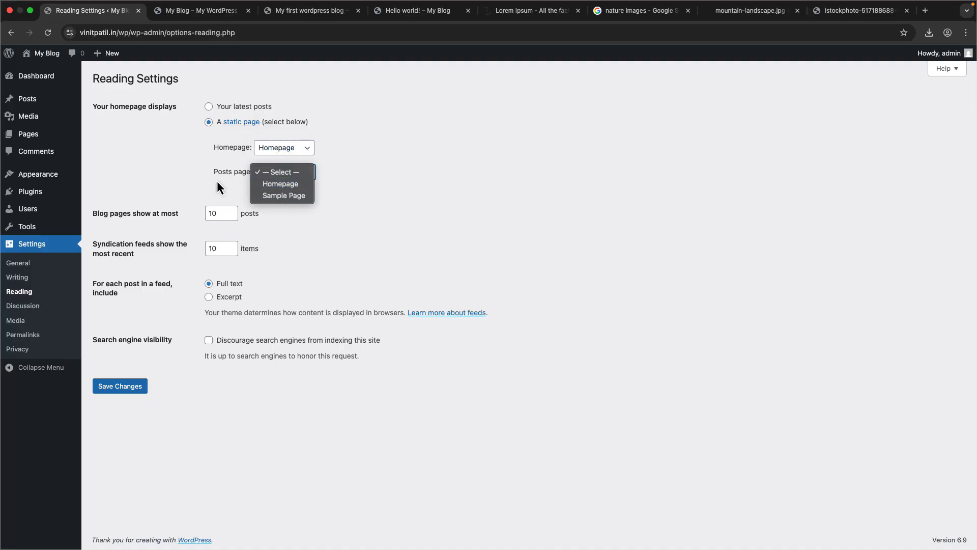
click(217, 181)
click(312, 176)
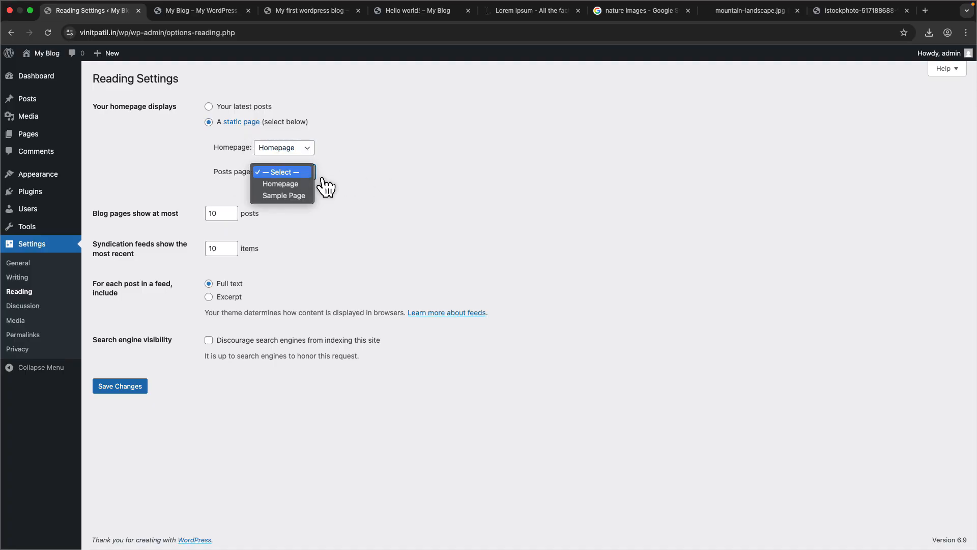
click(272, 173)
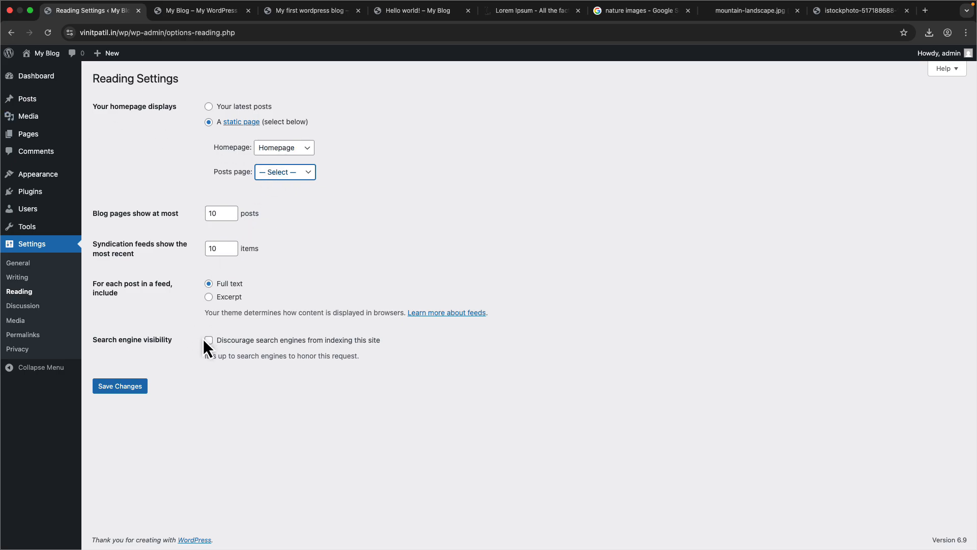
drag(173, 338, 91, 340)
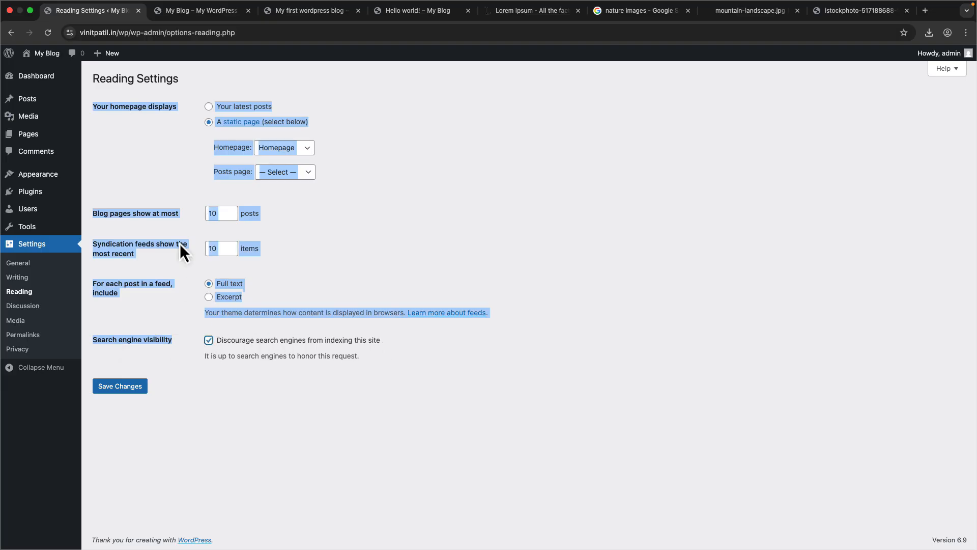
click(140, 32)
click(267, 384)
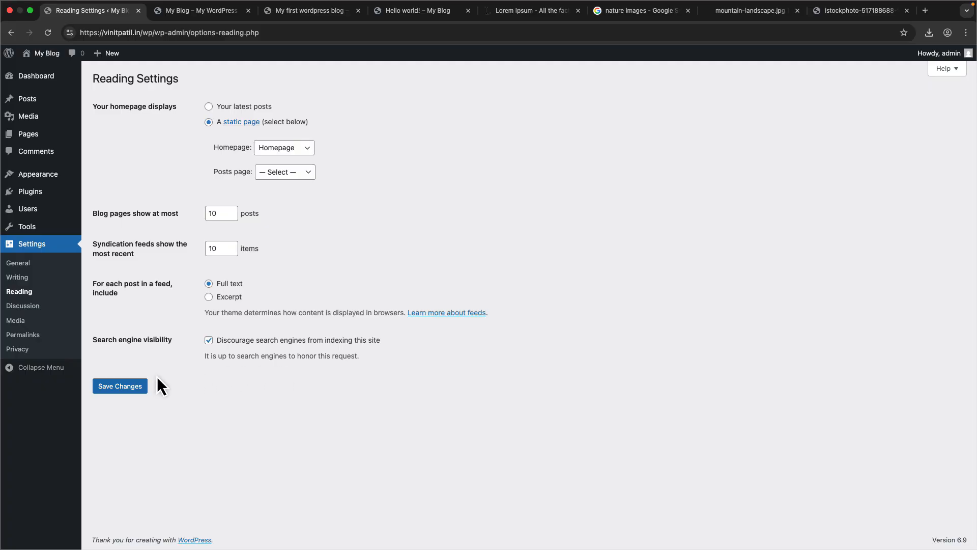
click(131, 385)
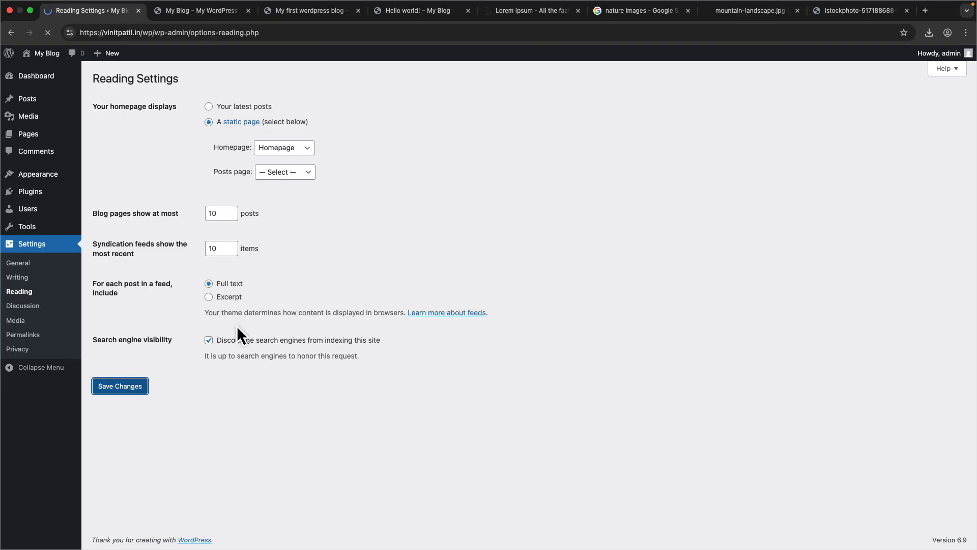
- Check the live site's front page in the other tab, then return to the settings tab
click(188, 12)
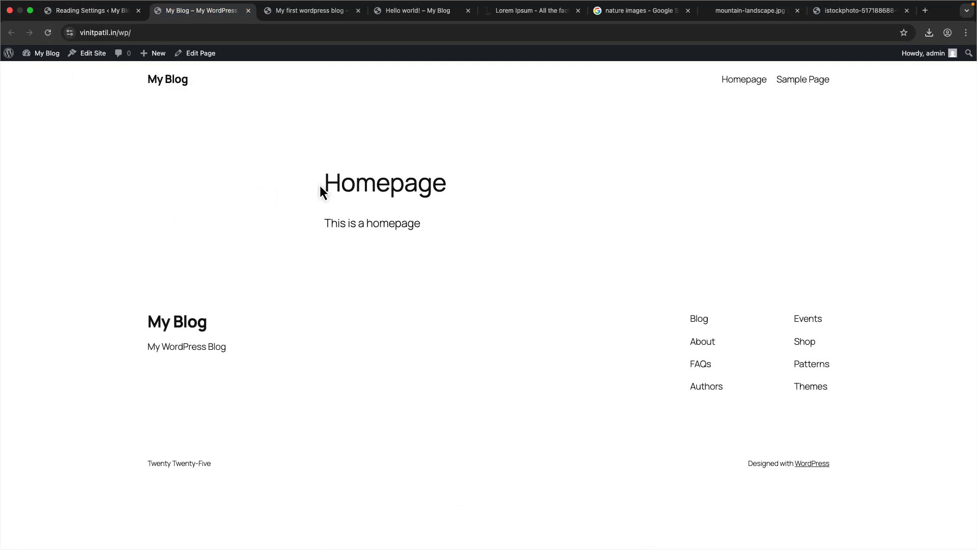
drag(319, 185, 462, 249)
click(419, 264)
drag(340, 200, 475, 262)
click(475, 267)
click(111, 13)
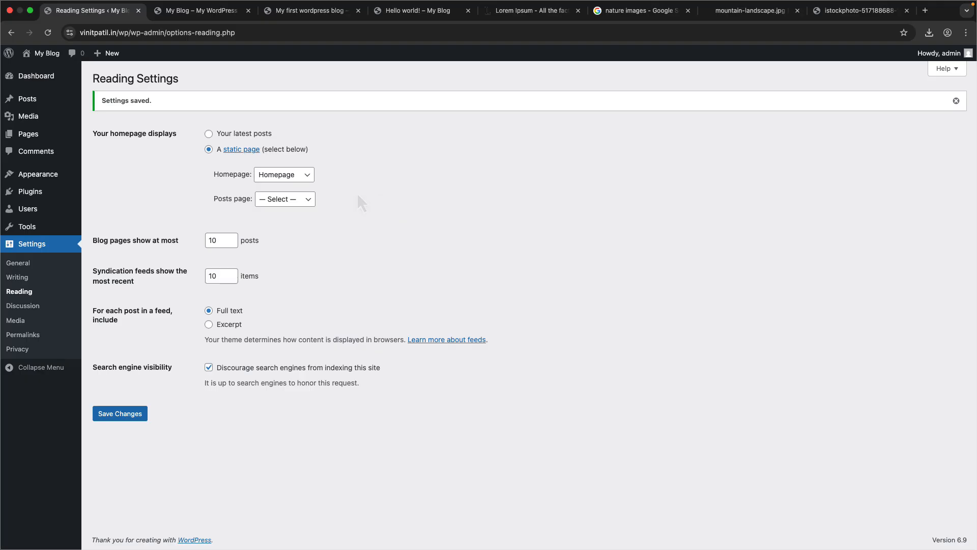
- Add a new page titled Blog, turning off always showing starter patterns, and publish it
mouse_move(46, 101)
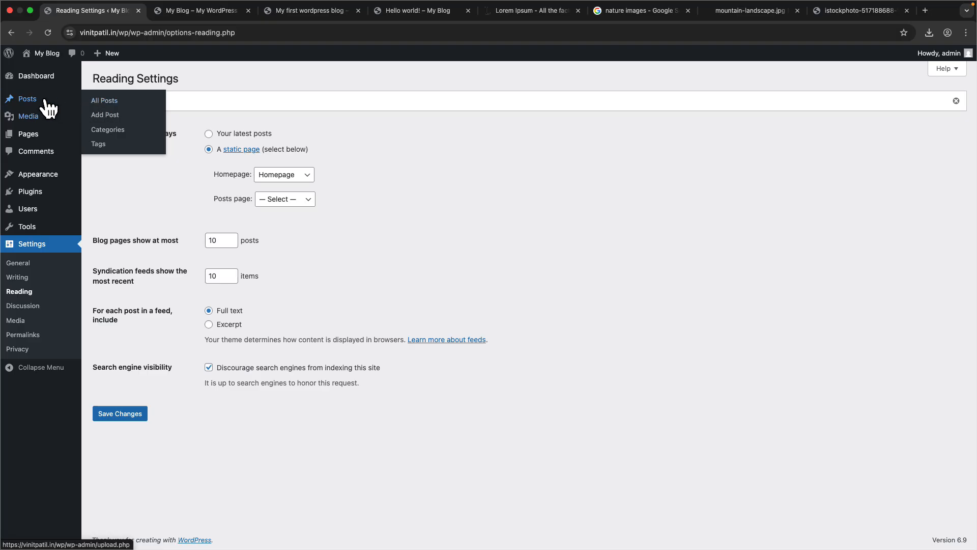
click(142, 134)
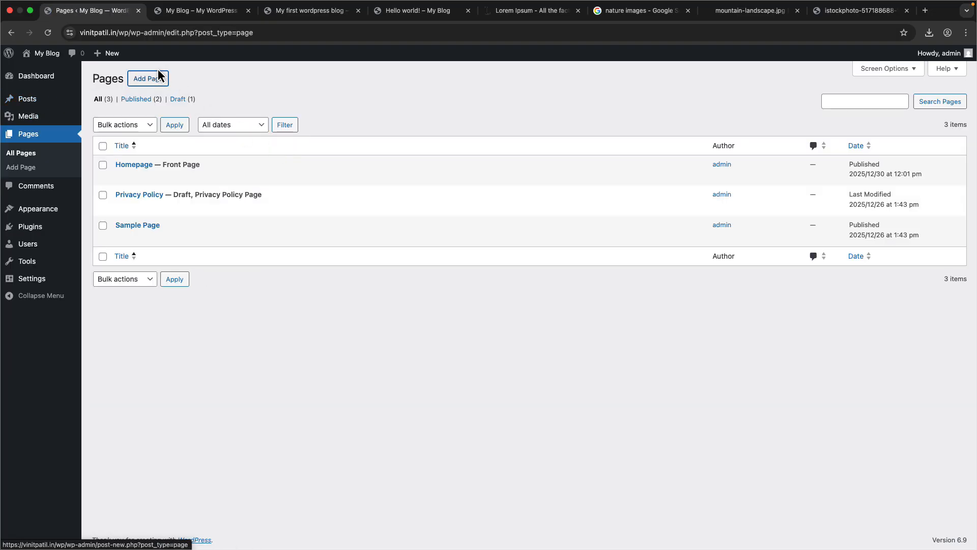
click(158, 72)
text(B)
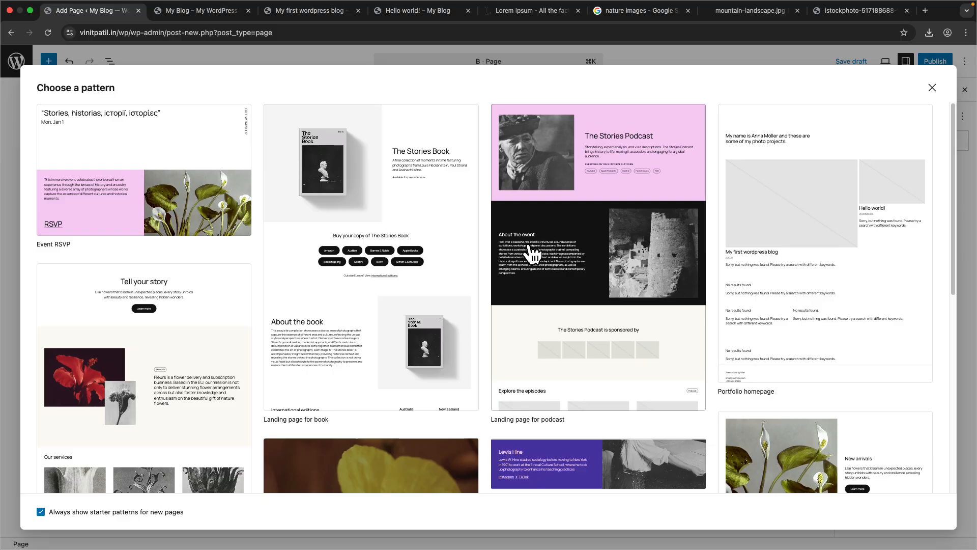
scroll(532, 253, down, 5)
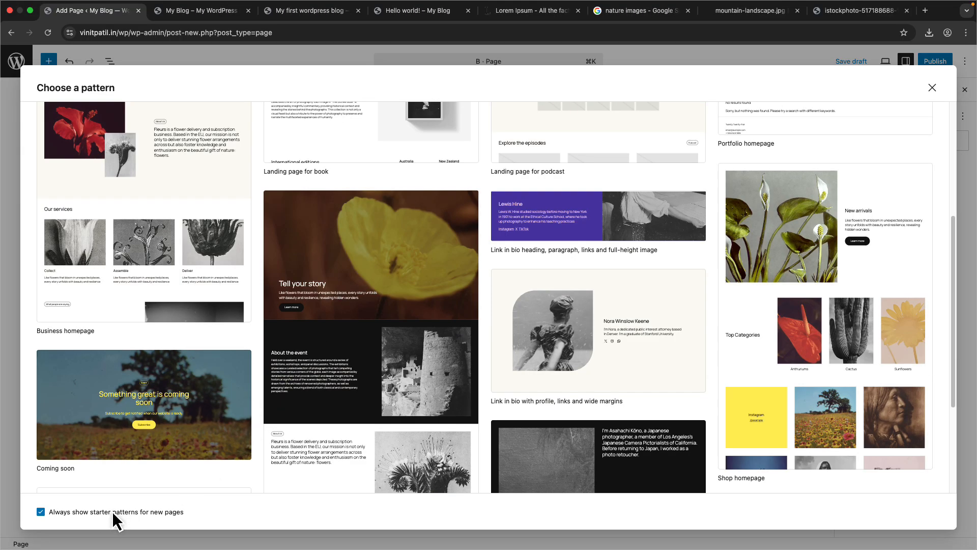
scroll(183, 410, up, 5)
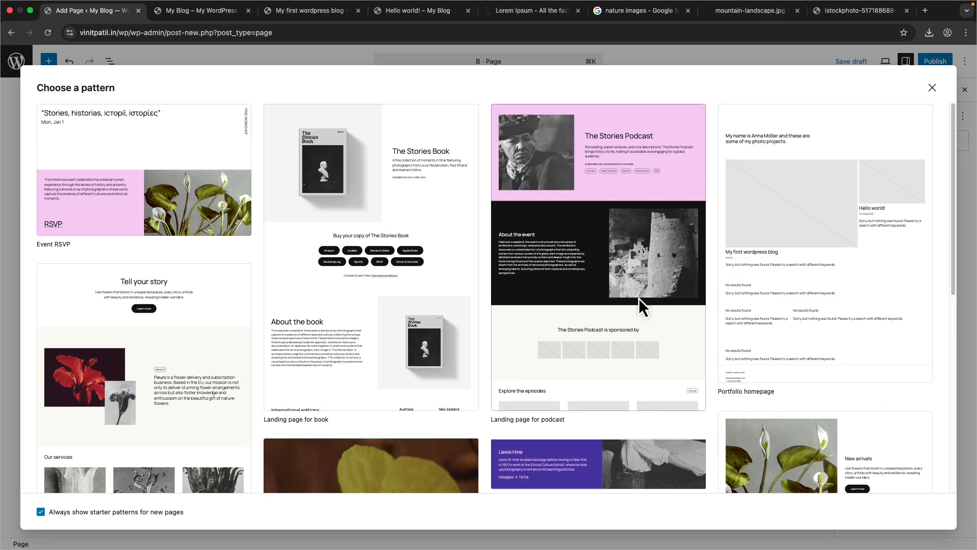
scroll(642, 306, down, 10)
click(82, 510)
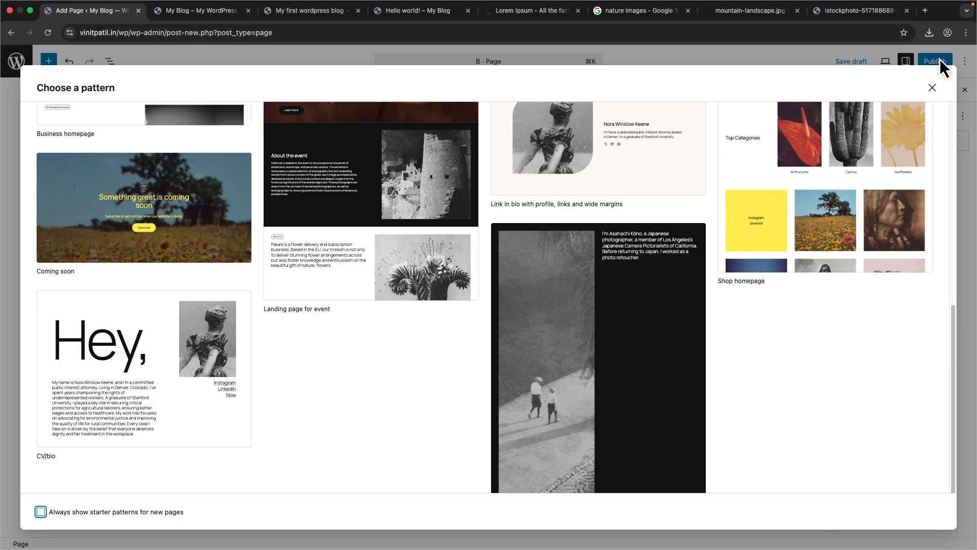
scroll(868, 164, up, 10)
click(932, 88)
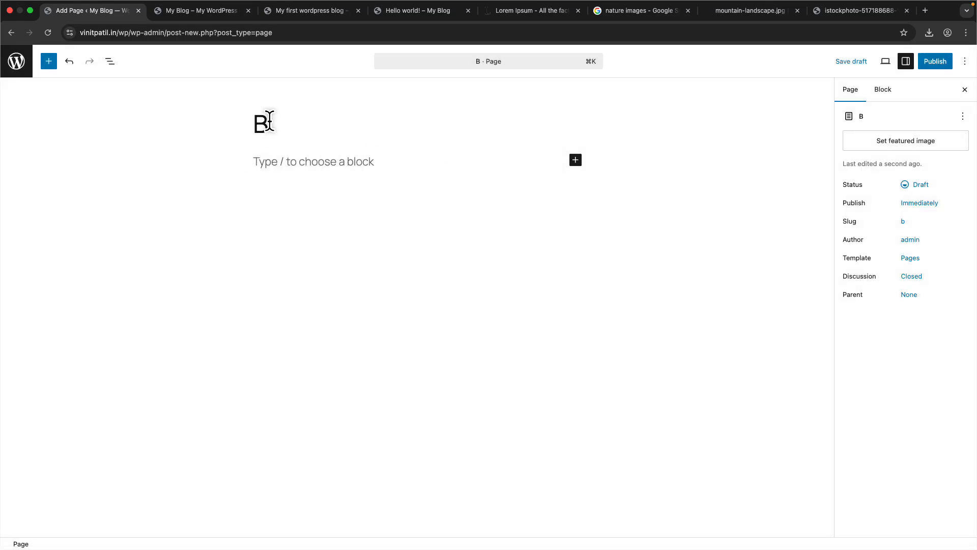
text(log)
click(936, 63)
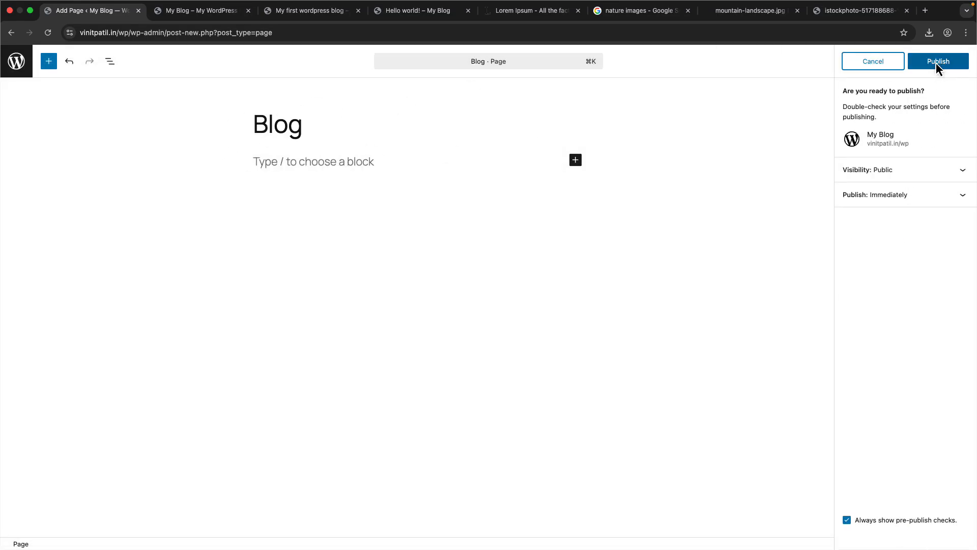
click(938, 63)
- Set the Reading settings' posts page to Blog and save the changes
click(17, 71)
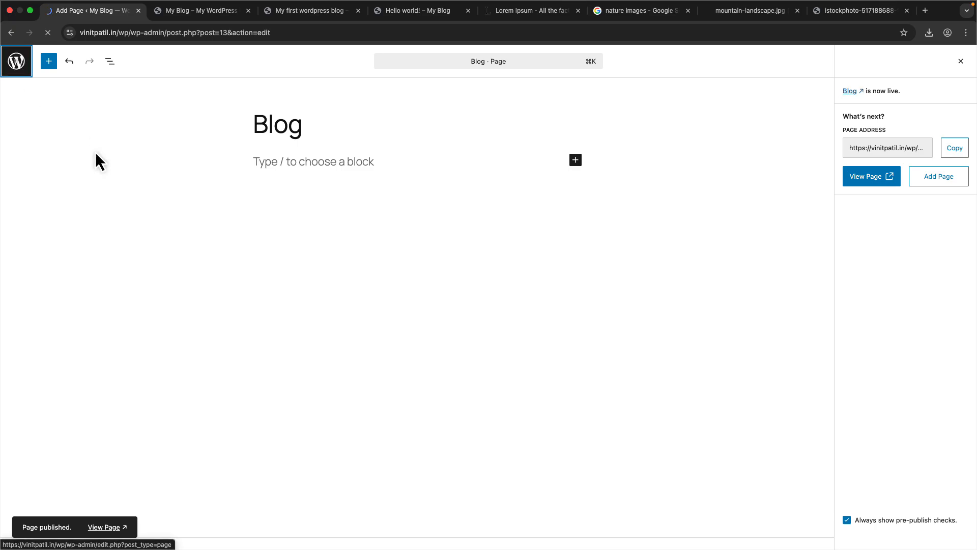
mouse_move(71, 285)
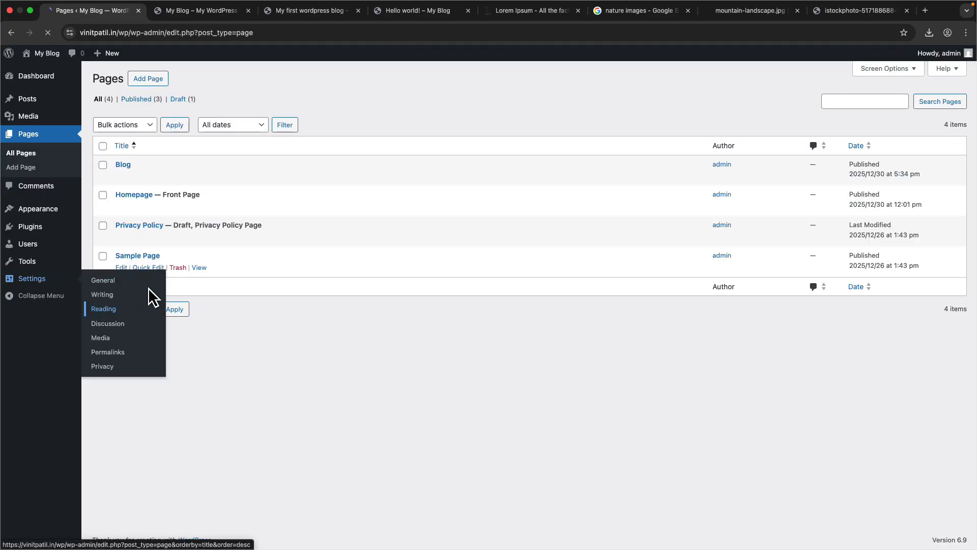
click(285, 172)
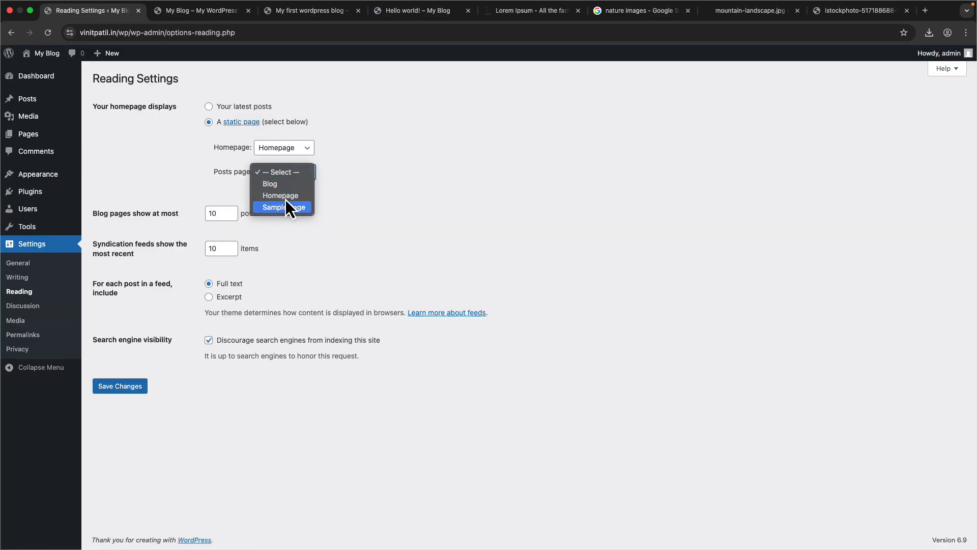
click(282, 184)
click(130, 387)
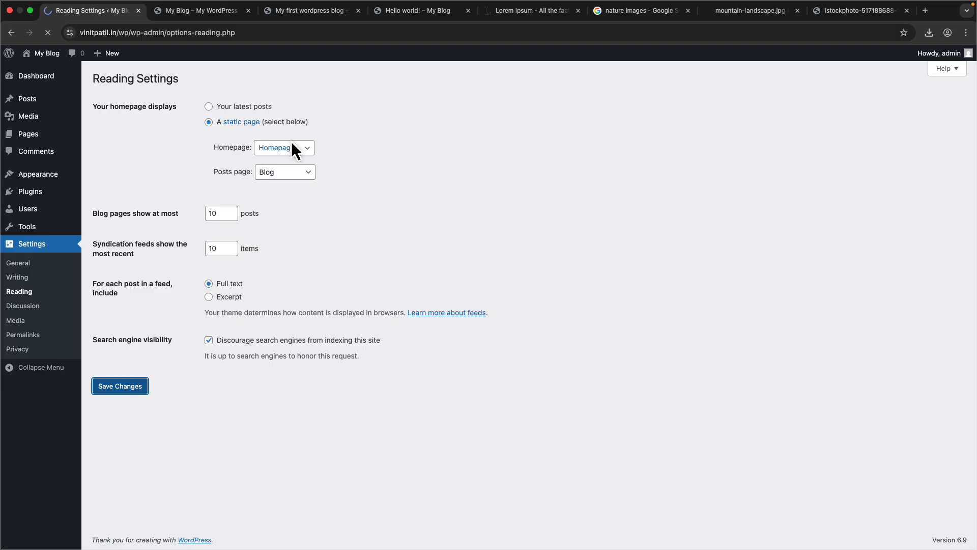
- Open the site's /wp/blog/ address in the live-site tab and scroll through the blog page
click(204, 11)
click(181, 31)
click(181, 32)
text(blog)
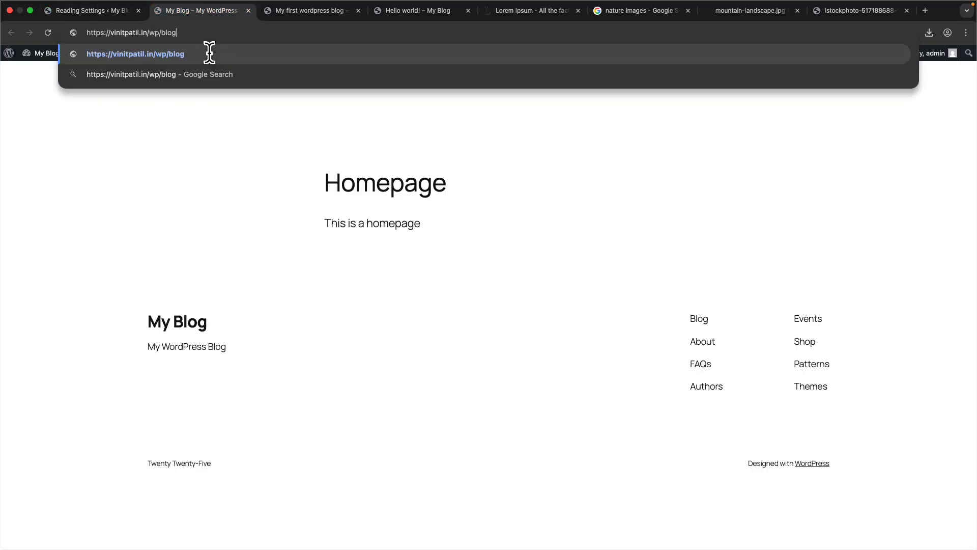
key(Return)
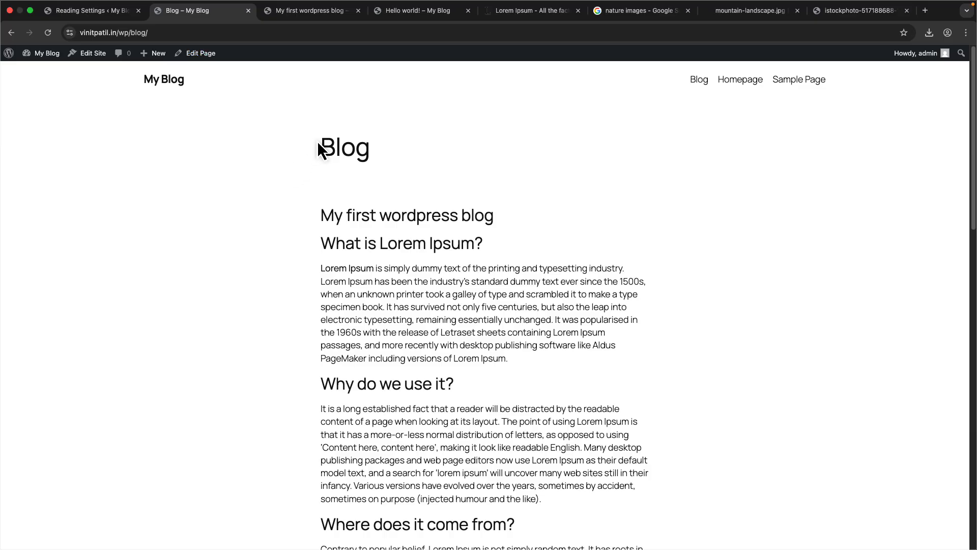
drag(320, 162, 394, 162)
scroll(305, 249, down, 7)
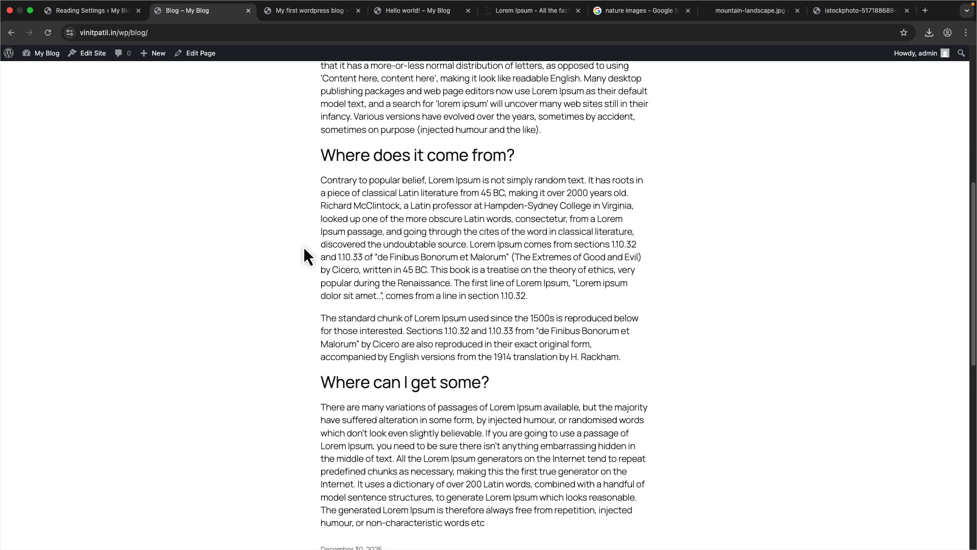
- Review the live blog page's post list down to the footer
scroll(311, 315, up, 7)
drag(322, 218, 518, 216)
scroll(514, 363, down, 10)
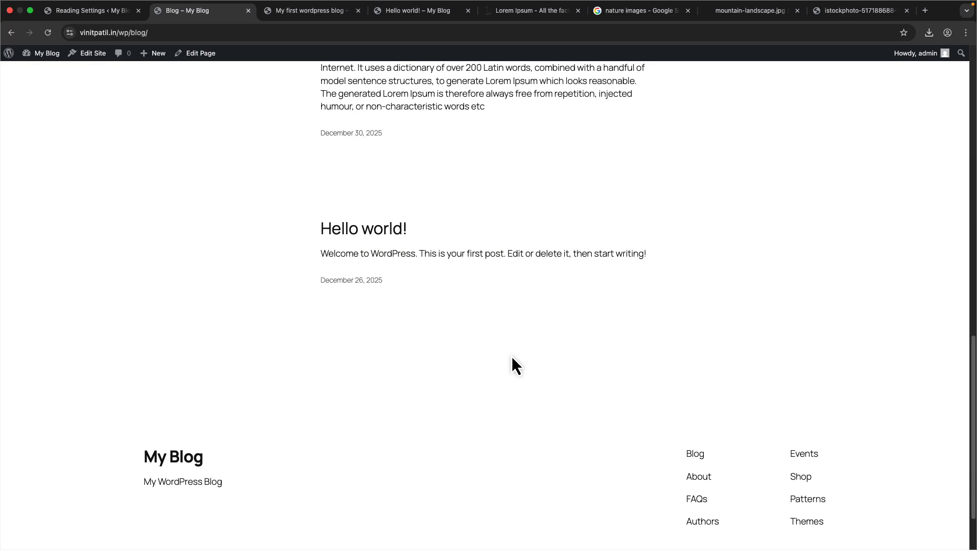
drag(315, 224, 525, 260)
scroll(419, 410, up, 15)
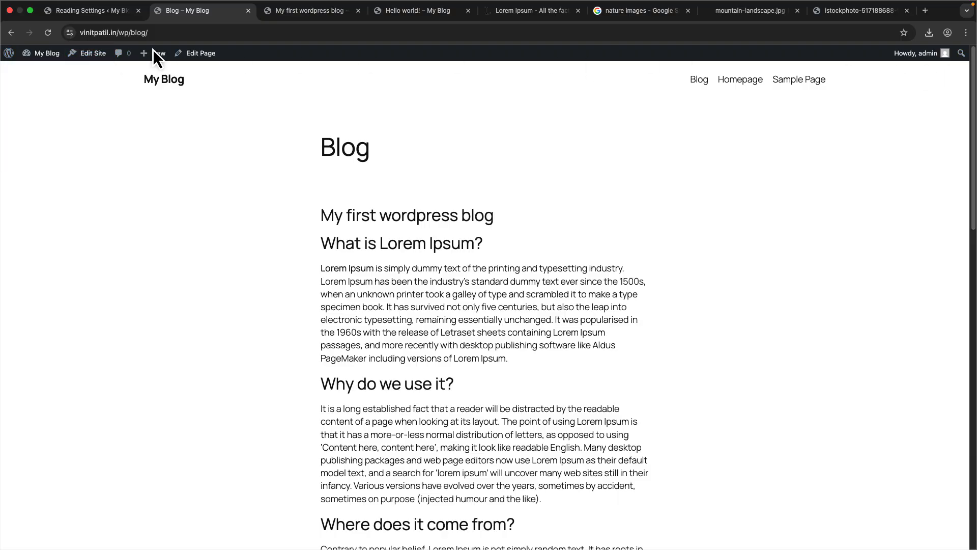
- Open the blog page's address in a new incognito window, then switch back to the main window
mouse_move(942, 60)
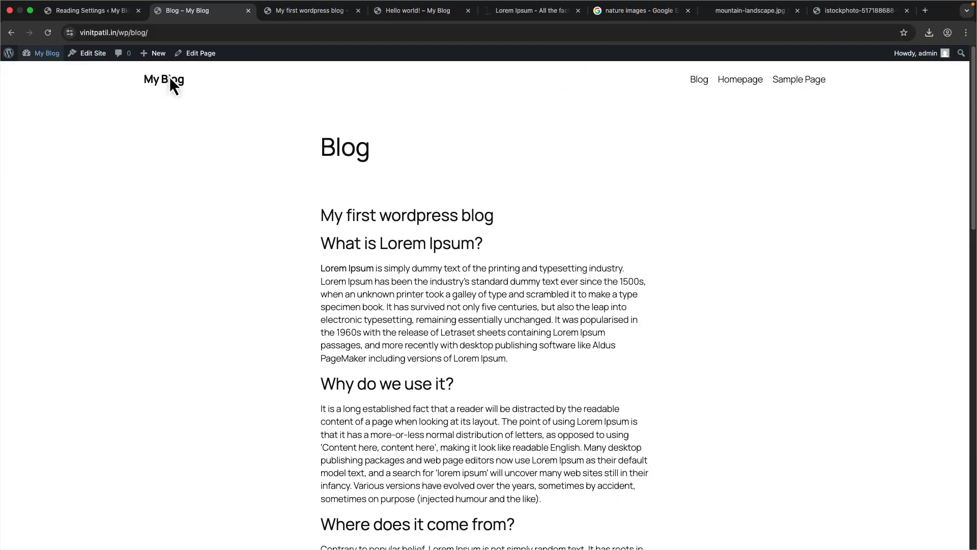
click(185, 33)
key(super+c)
click(963, 37)
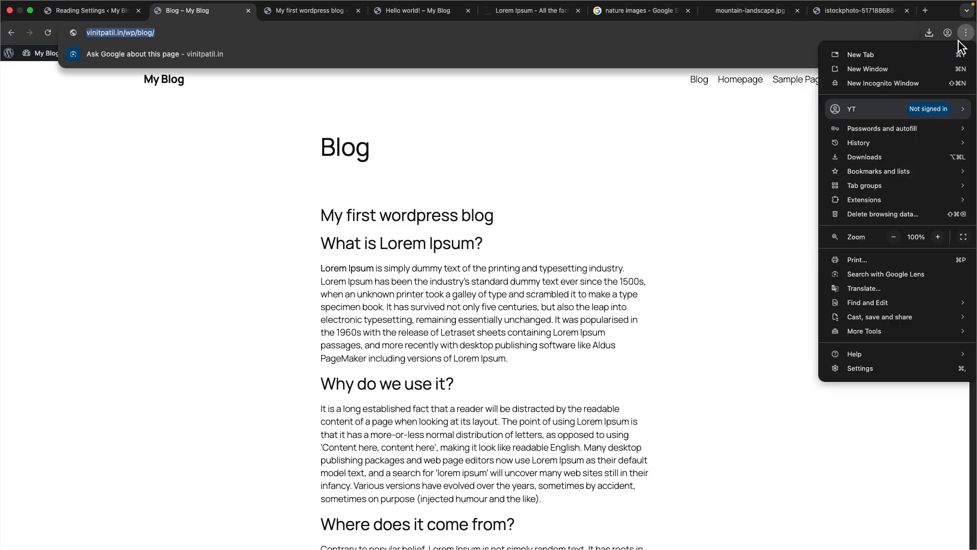
click(868, 79)
key(super+v)
key(Return)
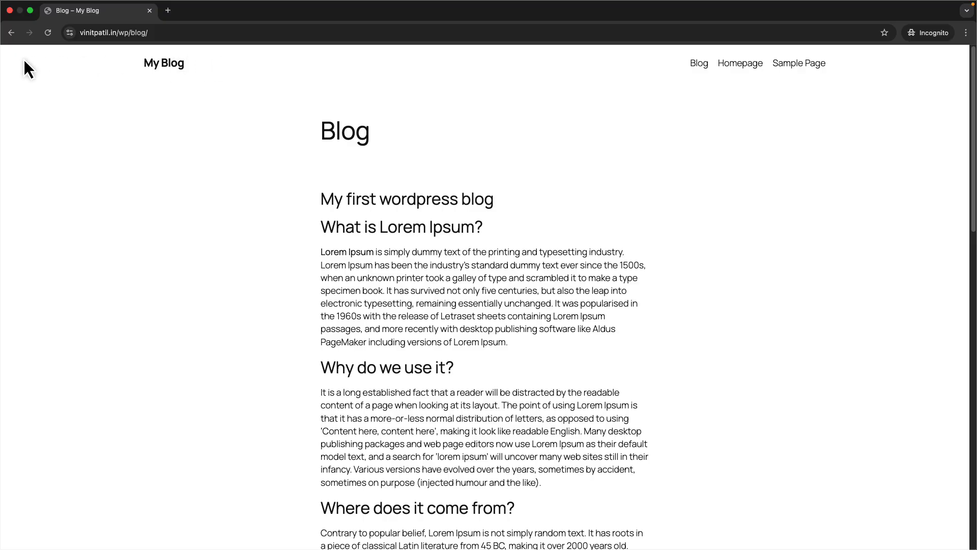
key(ctrl+Left)
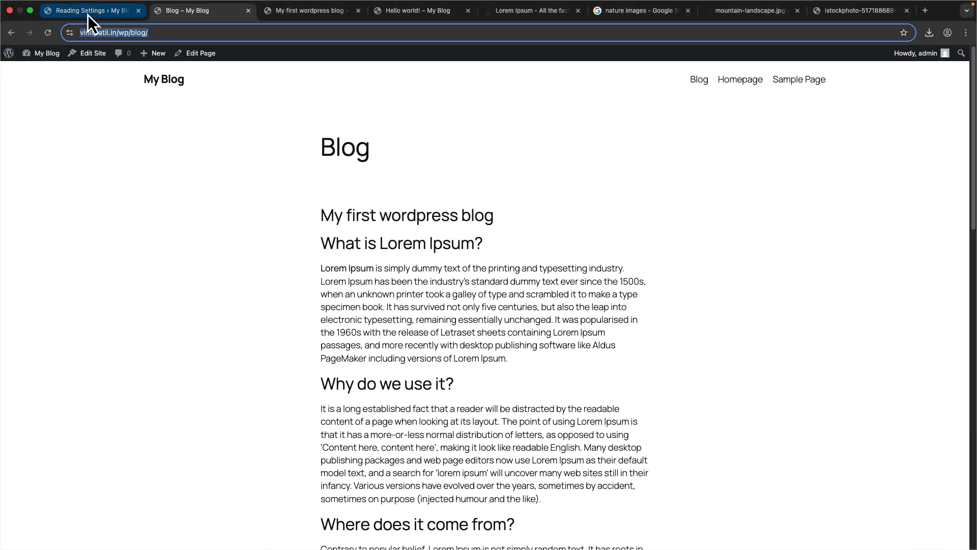
- Return to the admin settings tab and look through the Discussion settings
click(946, 102)
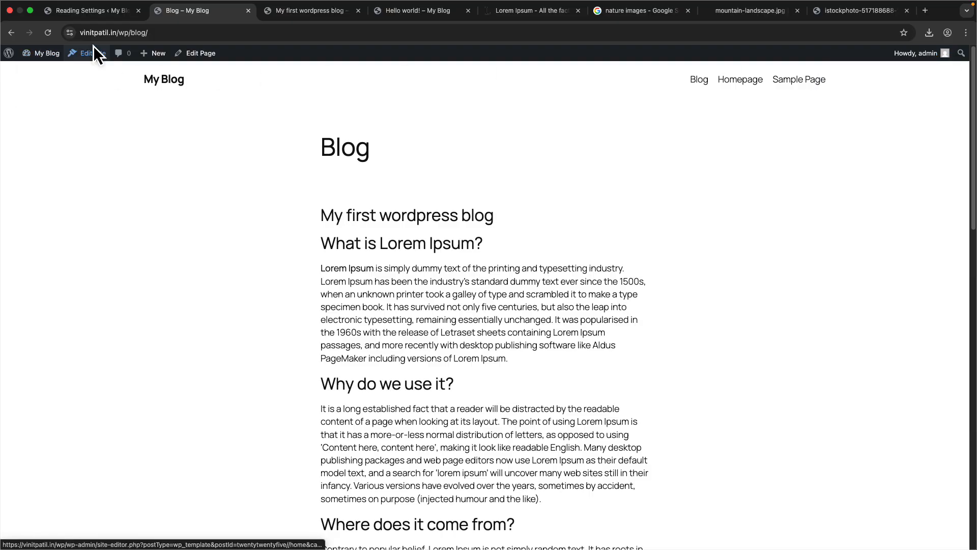
mouse_move(46, 54)
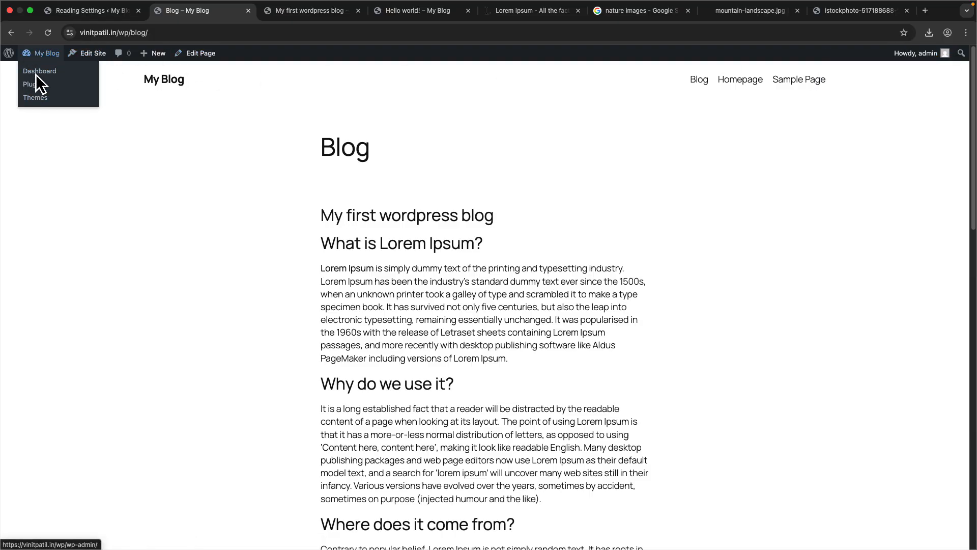
click(73, 18)
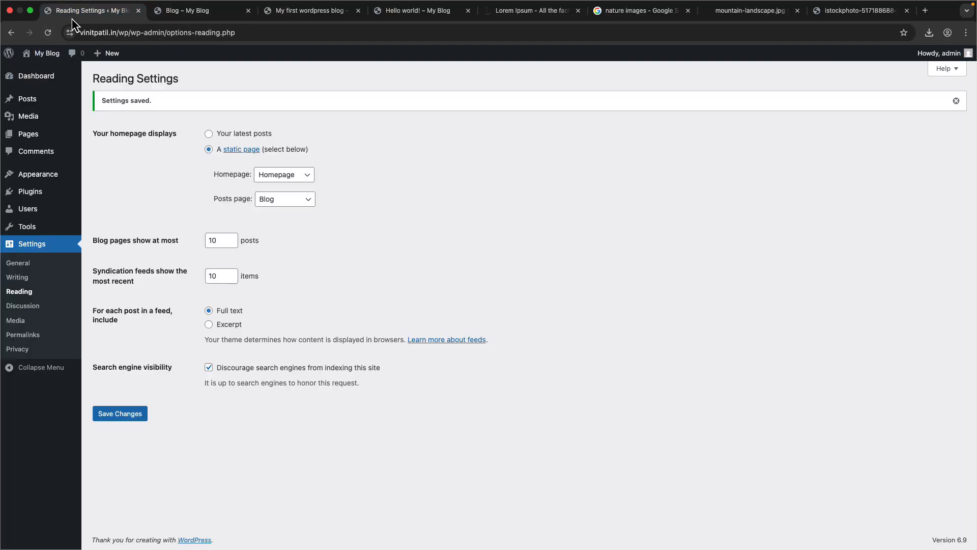
click(16, 305)
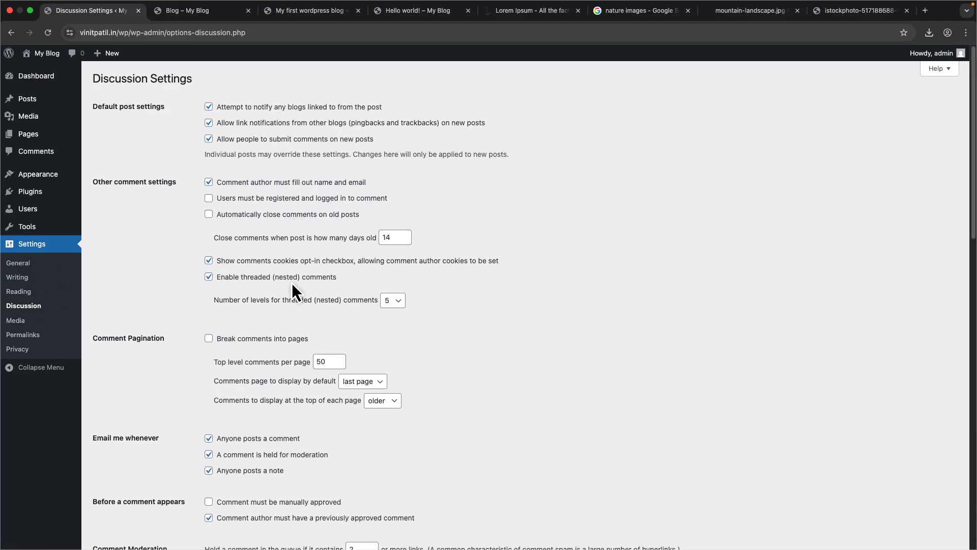
scroll(294, 292, down, 4)
click(276, 264)
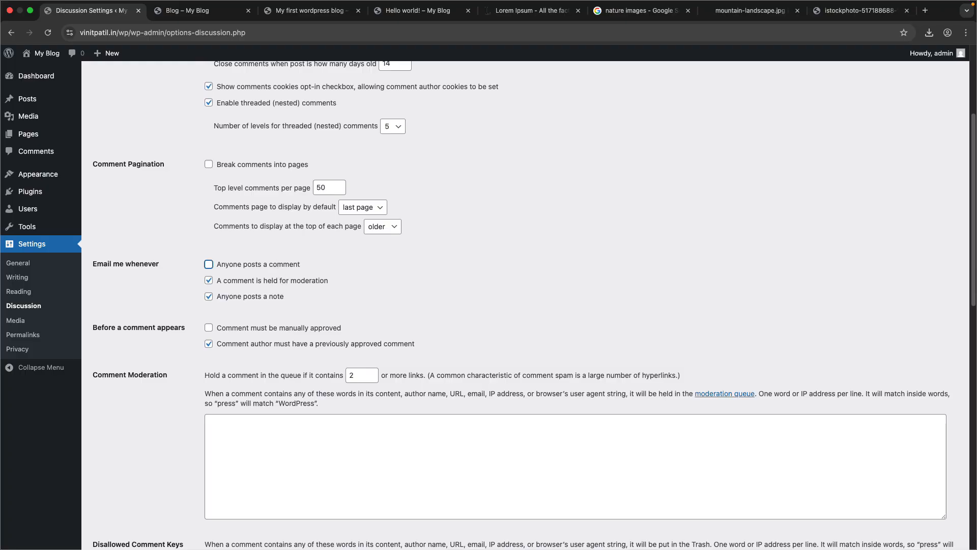
scroll(257, 343, up, 4)
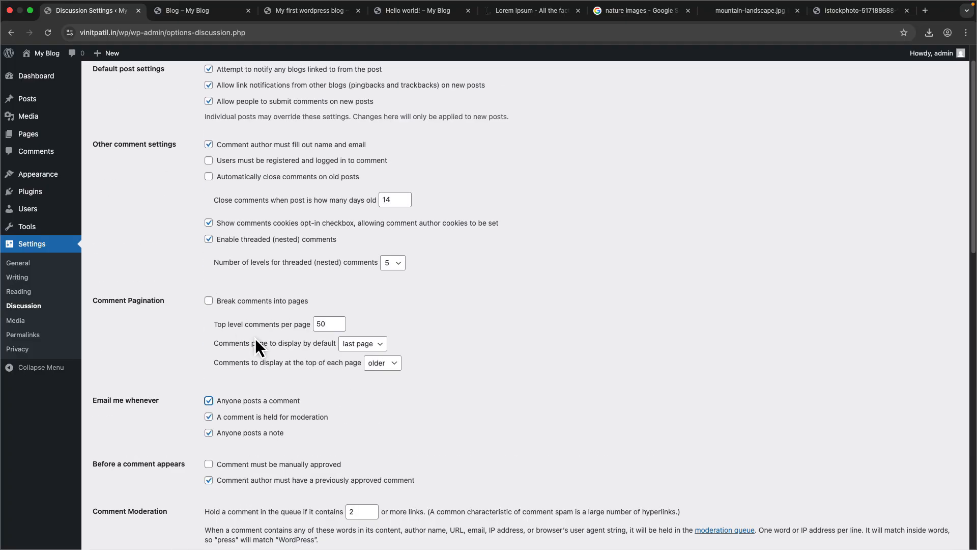
scroll(288, 297, down, 4)
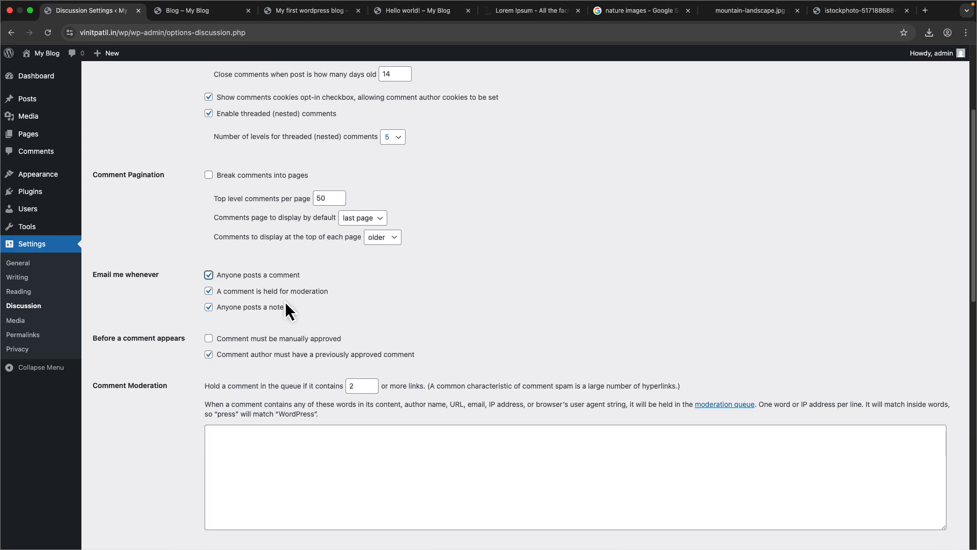
scroll(279, 307, down, 2)
- Open the Media settings and examine the thumbnail, medium and large image sizes
click(45, 321)
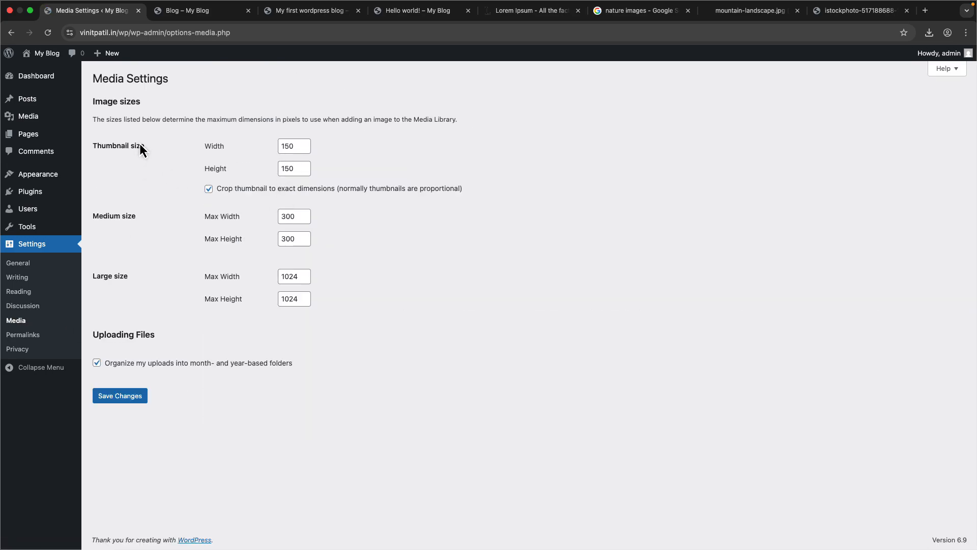
triple_click(140, 147)
double_click(110, 218)
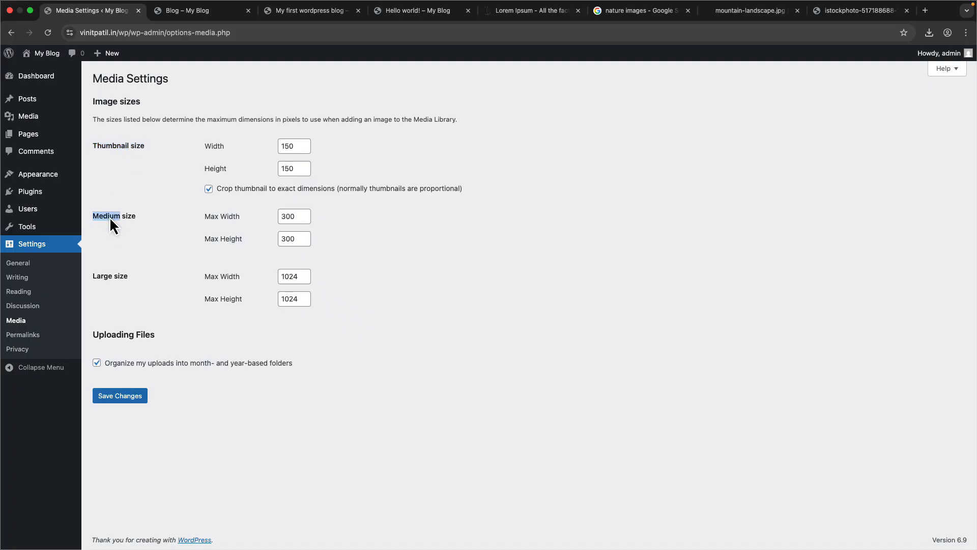
double_click(107, 275)
- Switch the permalink structure to Day and name and save the changes
click(54, 335)
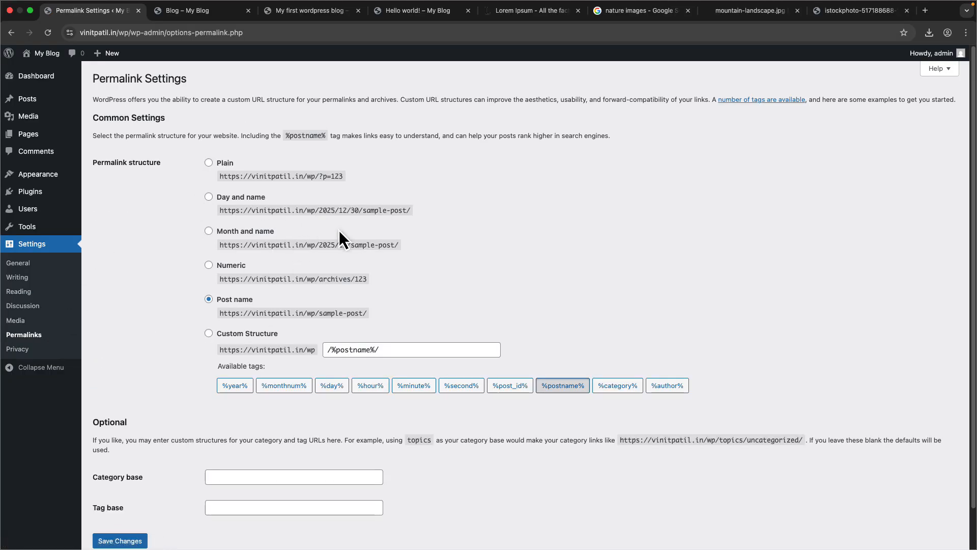
scroll(326, 335, down, 1)
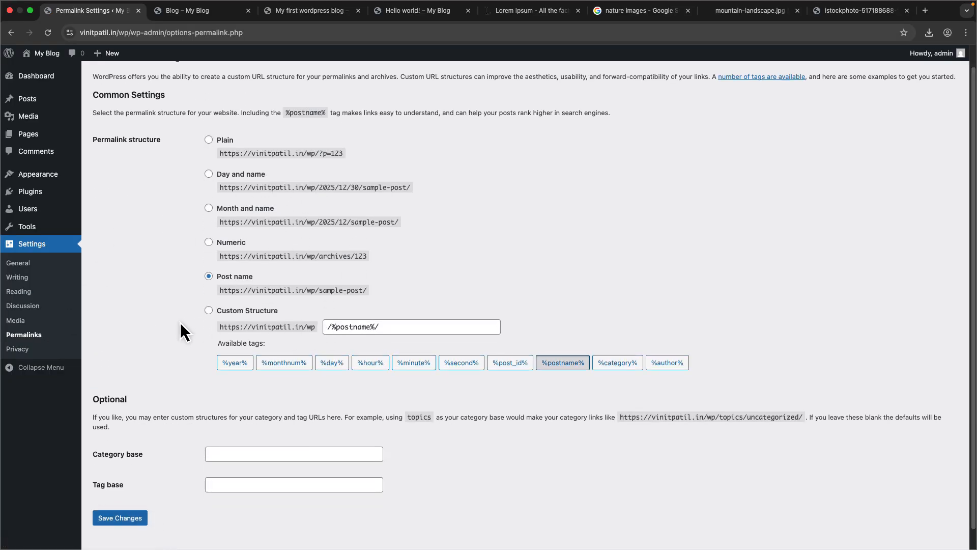
scroll(180, 322, up, 1)
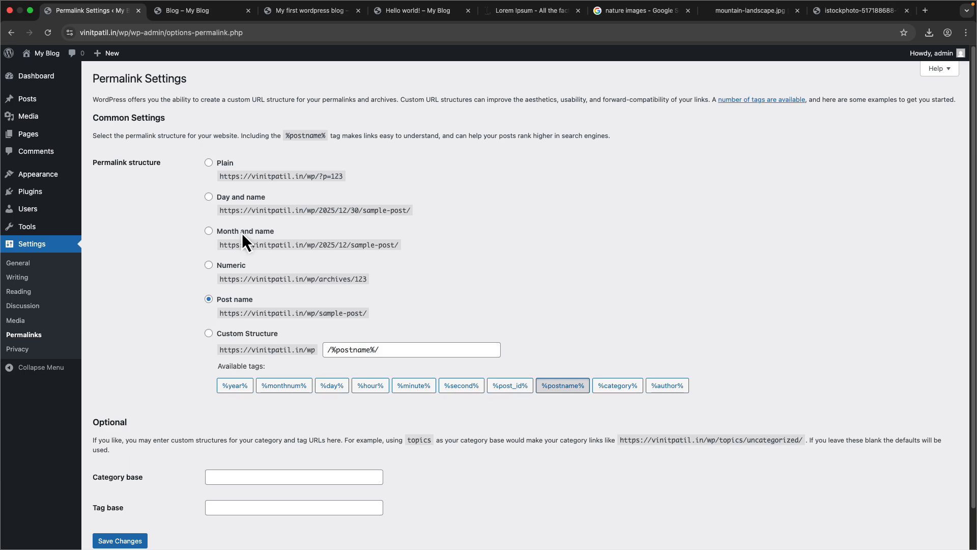
click(243, 200)
scroll(196, 361, down, 2)
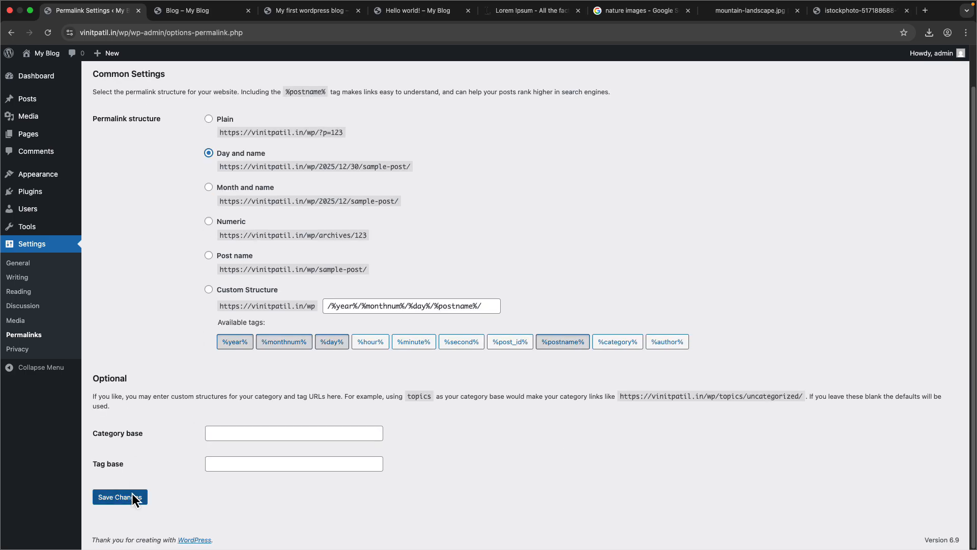
click(127, 496)
- Reload the live blog page, open the first post in a new tab and examine its address
click(232, 13)
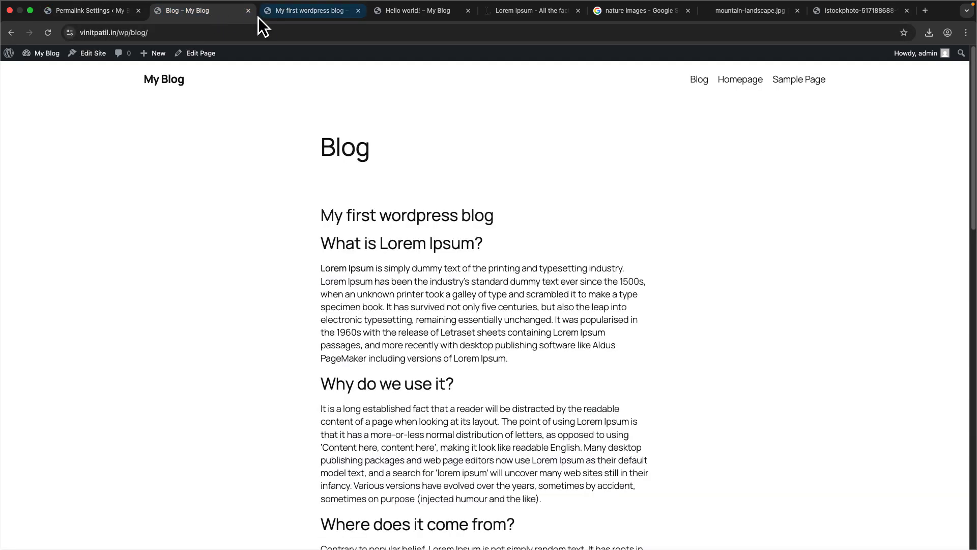
click(48, 32)
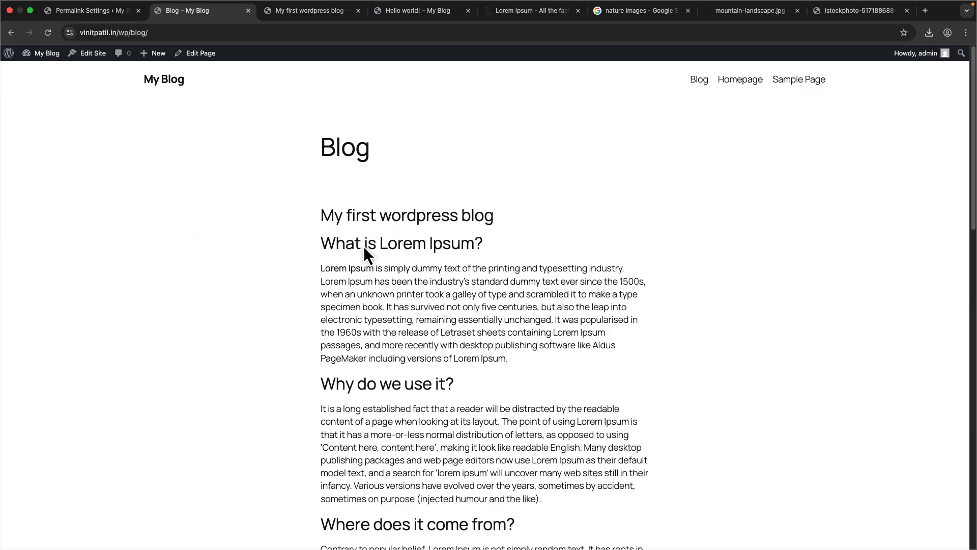
right_click(398, 215)
click(407, 214)
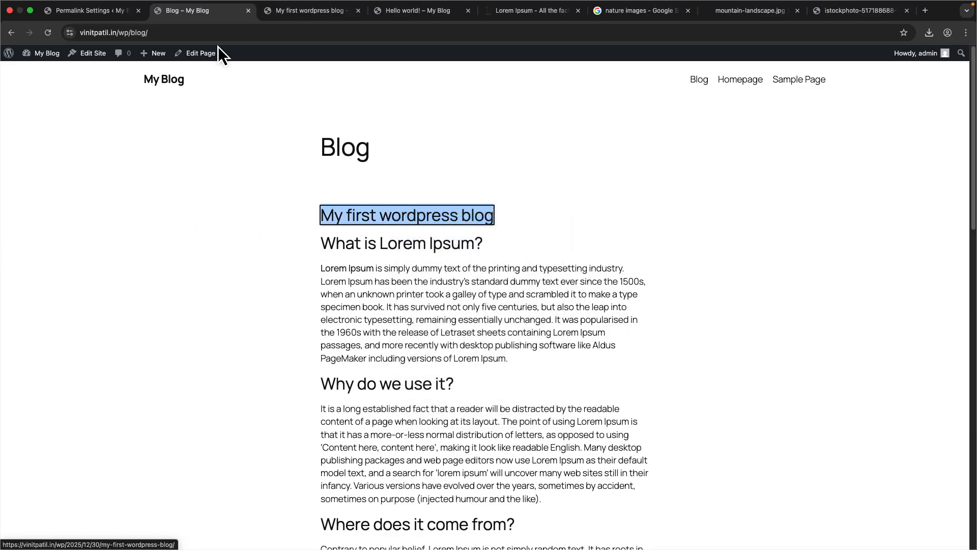
click(275, 12)
click(183, 33)
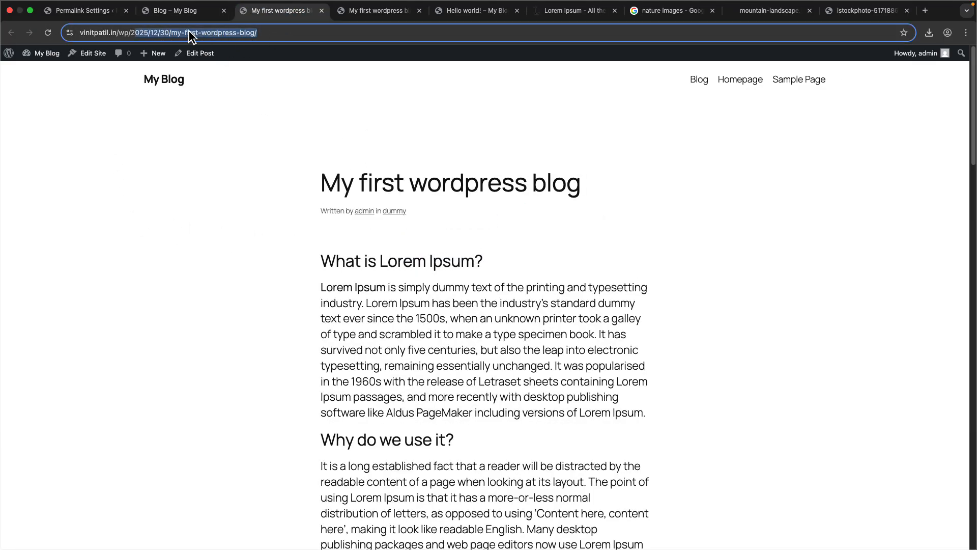
click(181, 127)
drag(149, 34, 316, 35)
click(193, 33)
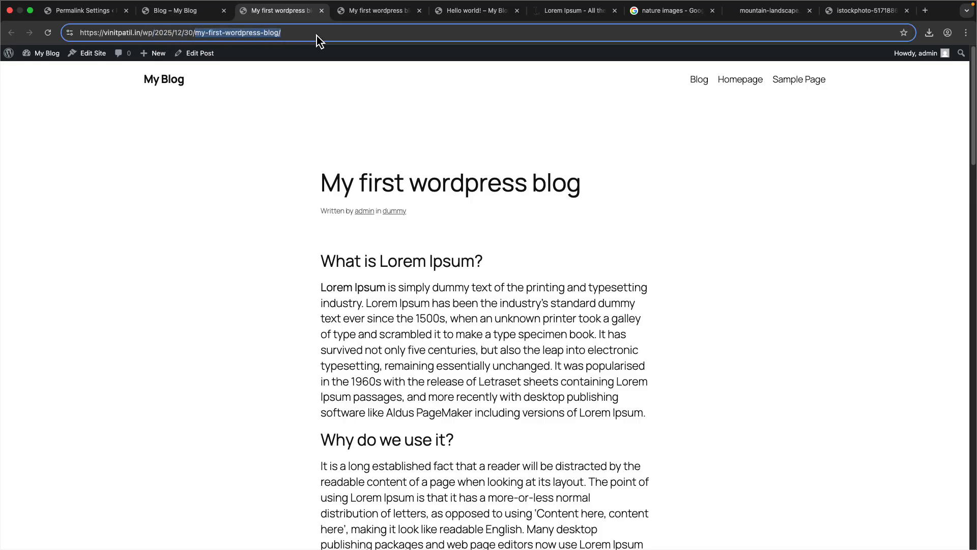
- Set the permalink structure back to Post name and save the changes
click(95, 14)
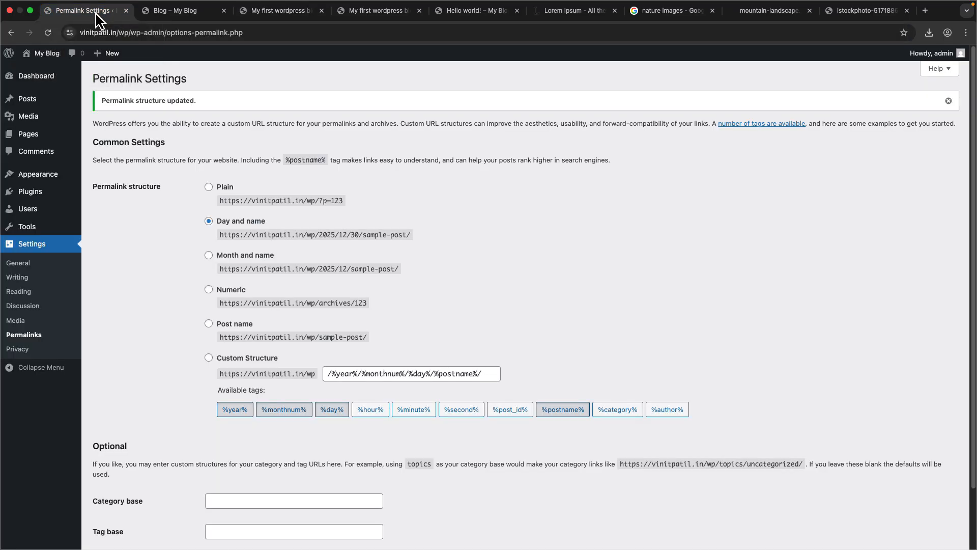
click(211, 324)
scroll(166, 384, down, 2)
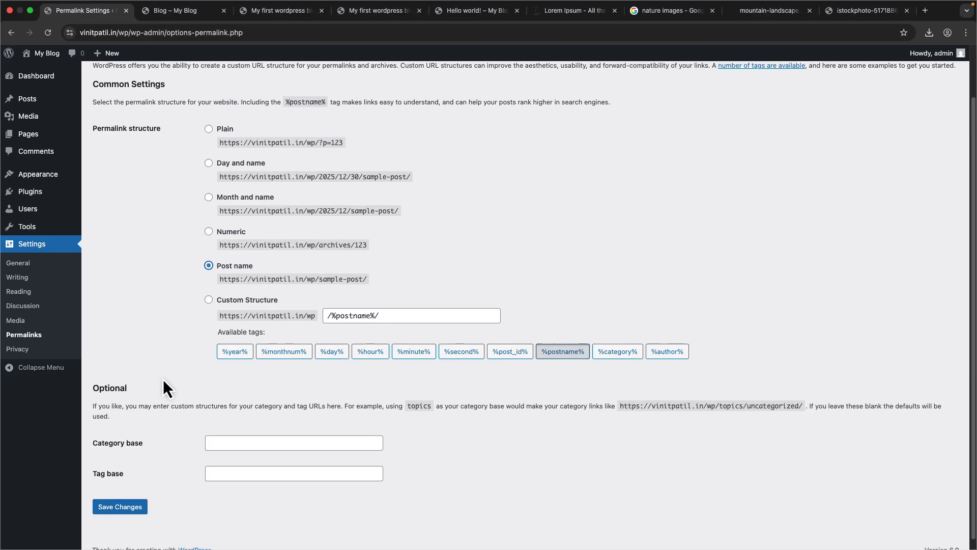
click(136, 505)
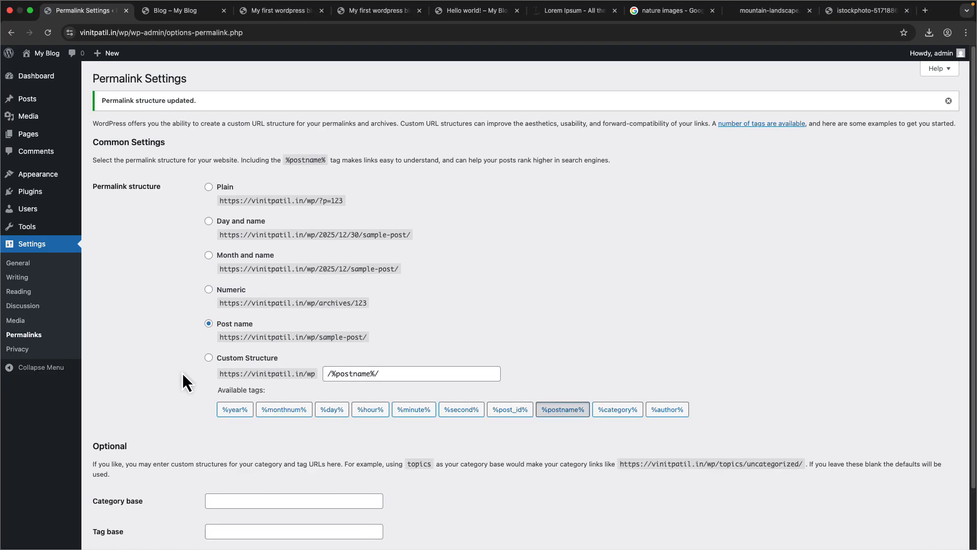
- Open the post from the blog page in a new tab, check its address, and return to the permalink settings
click(191, 27)
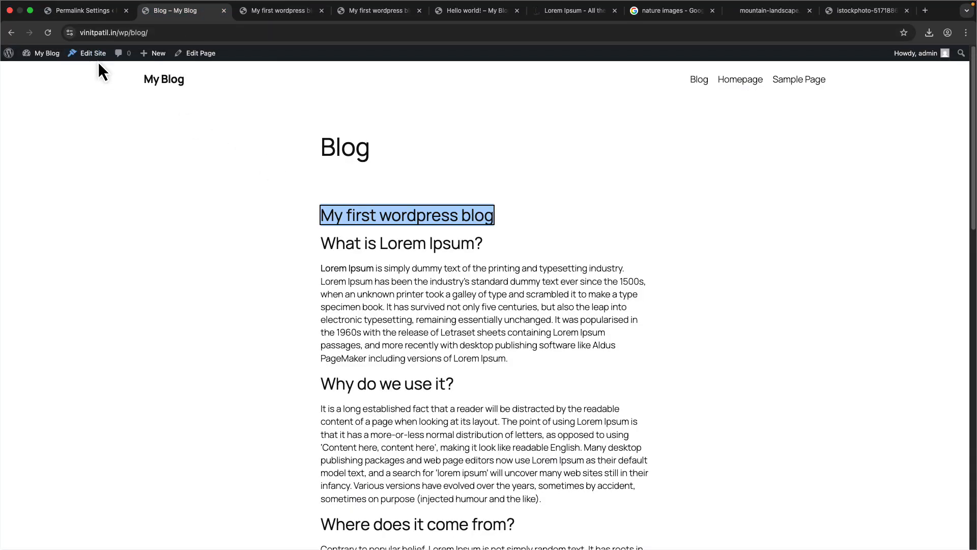
drag(375, 219, 237, 19)
drag(130, 33, 354, 36)
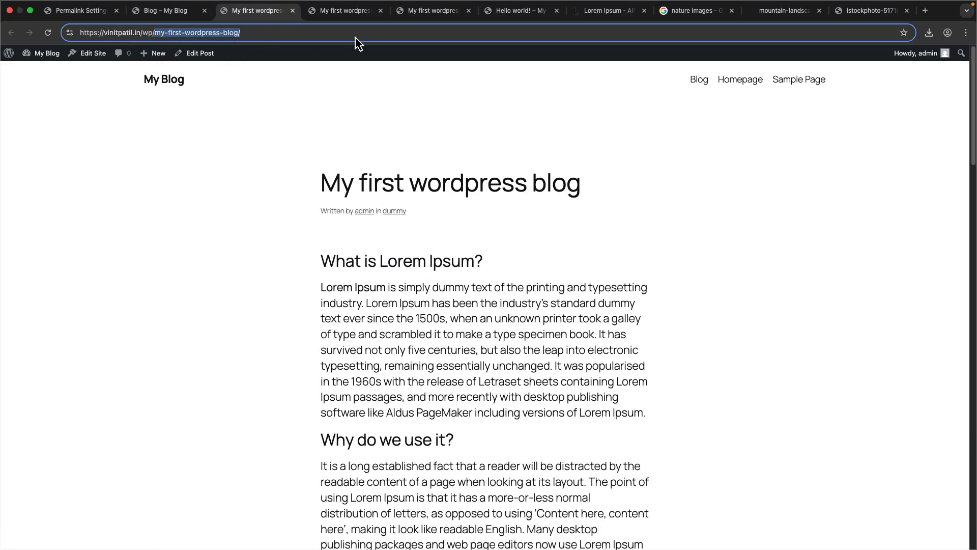
click(94, 11)
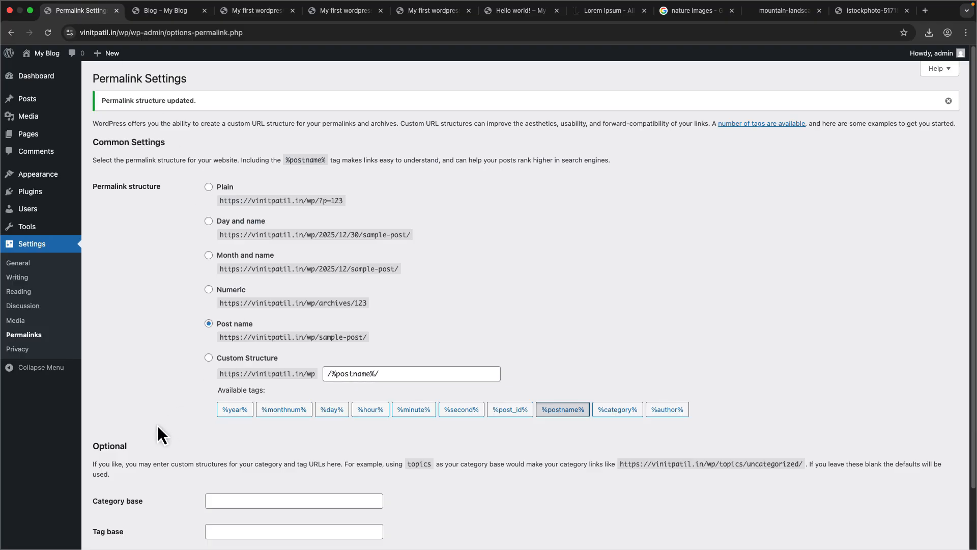
- Browse the Privacy settings and then the list of all pages
scroll(133, 435, down, 2)
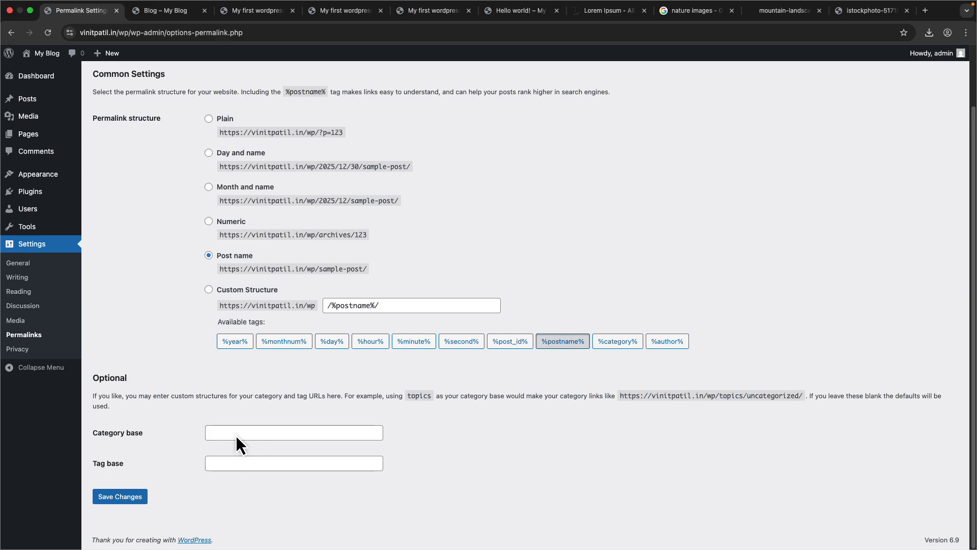
click(10, 349)
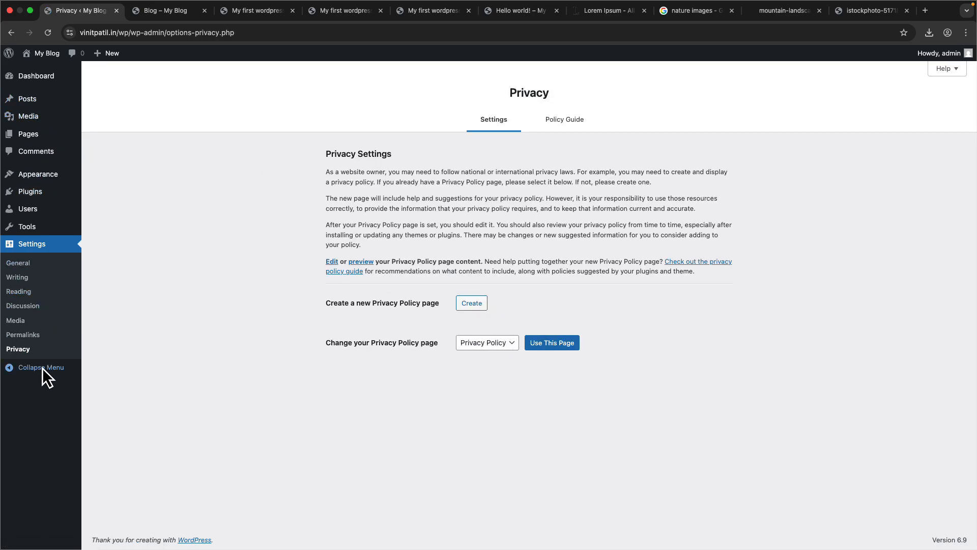
mouse_move(61, 134)
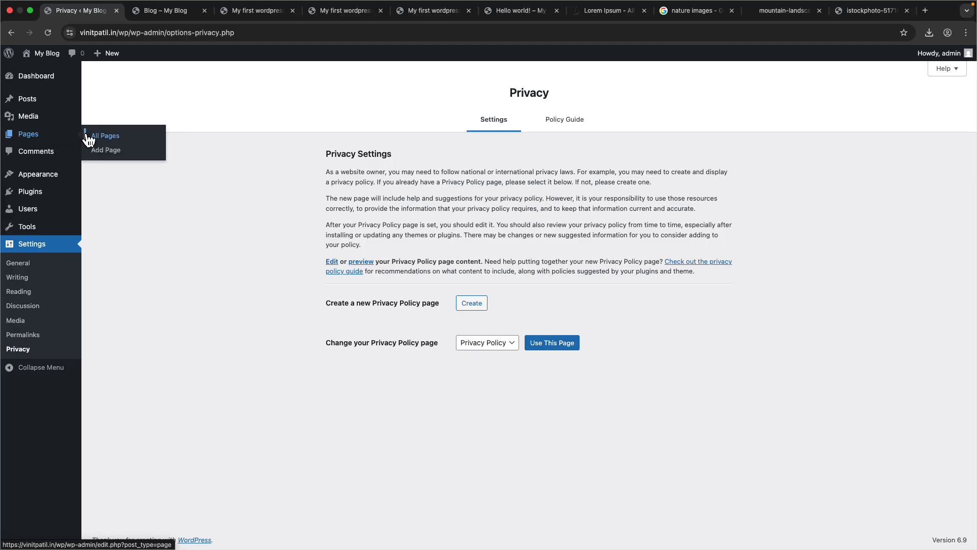
click(102, 136)
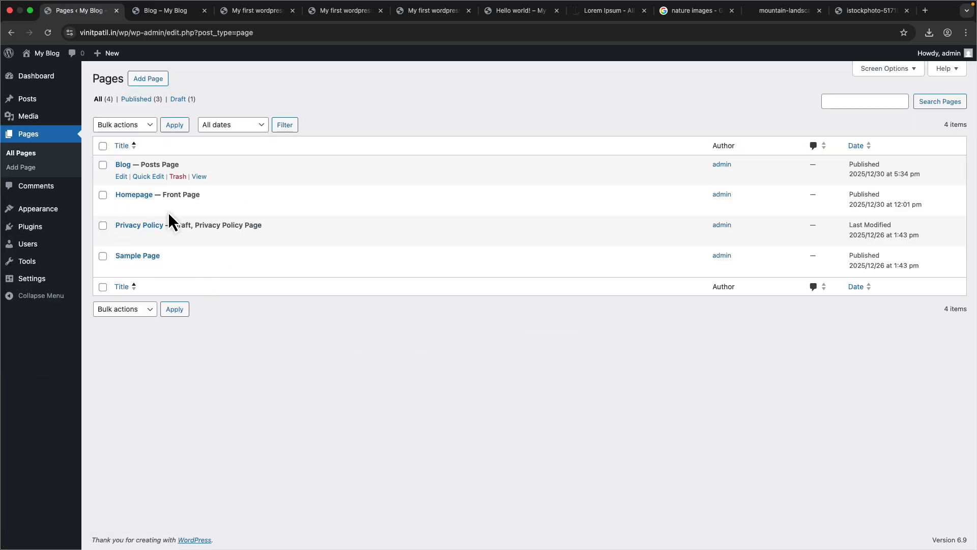
- Open the Comments screen
mouse_move(46, 84)
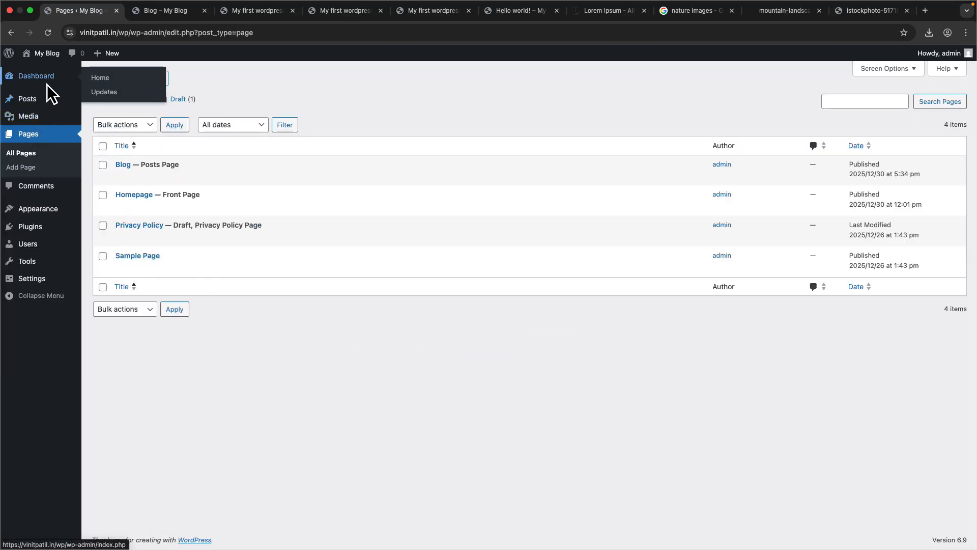
click(46, 188)
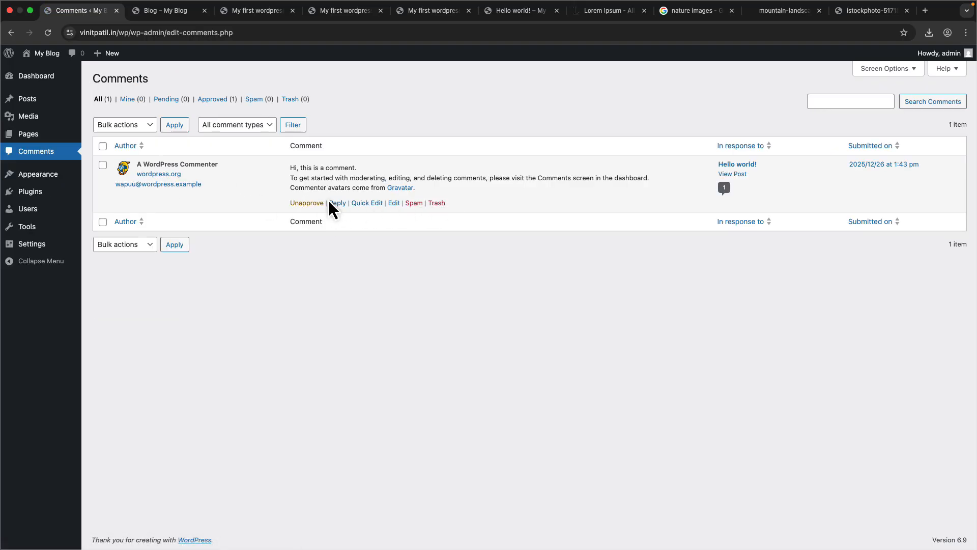
- Open the installed themes and browse the popular themes in the theme directory
click(60, 180)
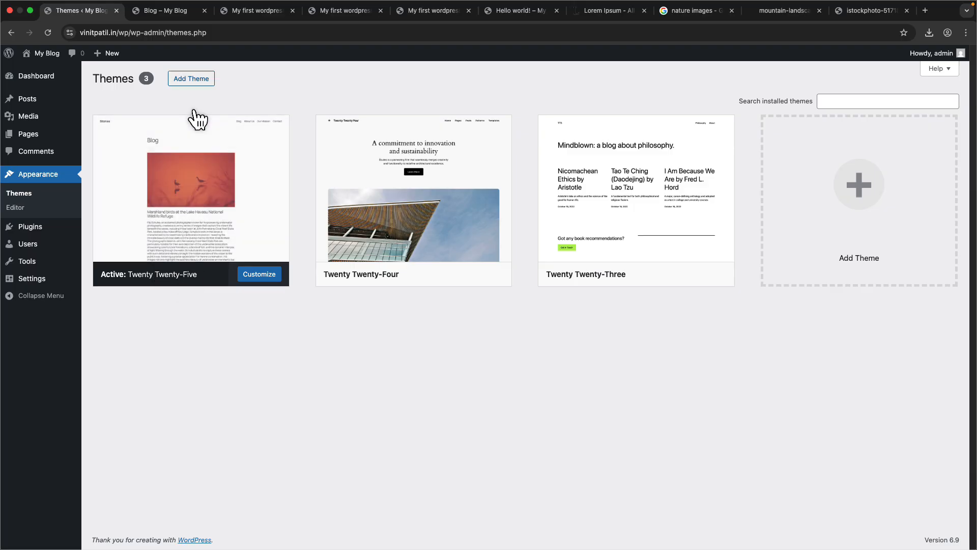
click(182, 83)
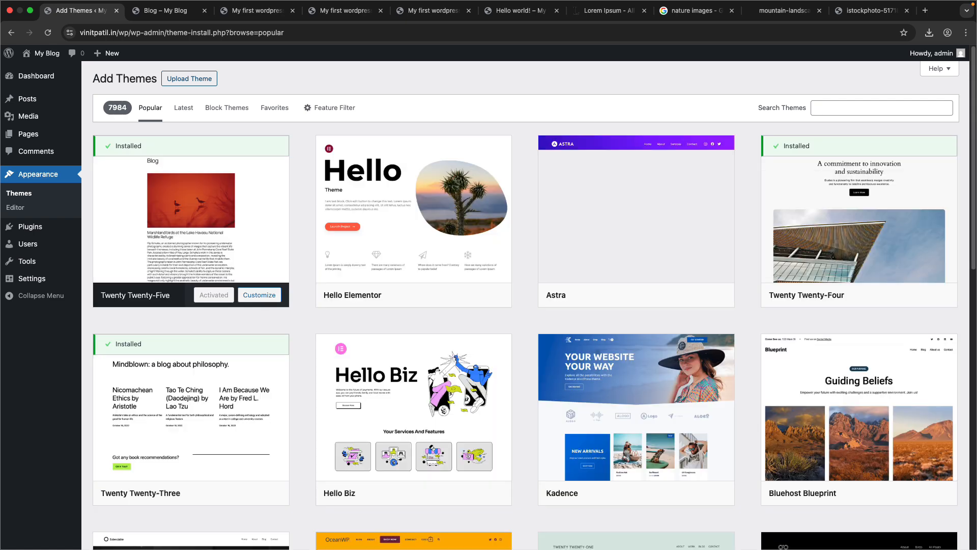
scroll(387, 346, down, 5)
scroll(404, 352, down, 20)
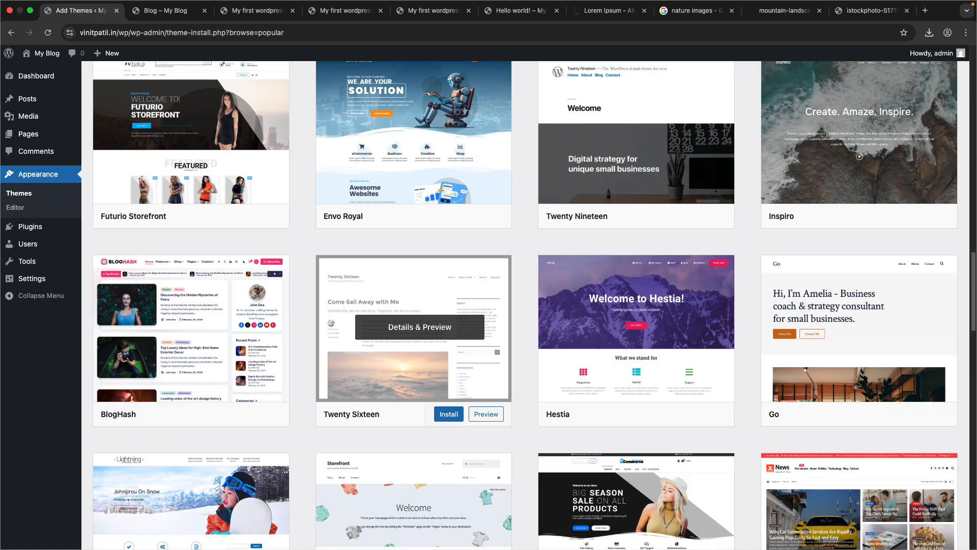
scroll(413, 327, down, 5)
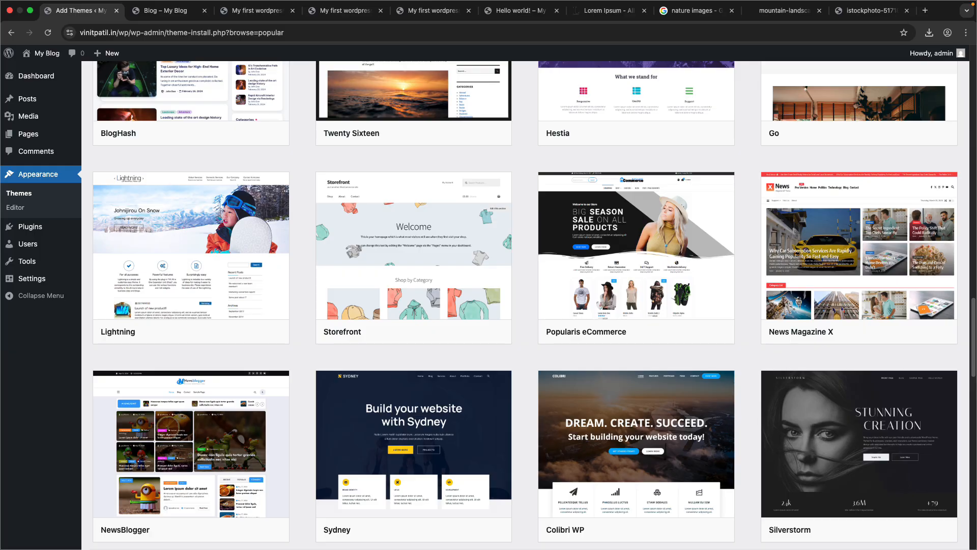
scroll(414, 327, down, 5)
scroll(413, 327, down, 10)
scroll(414, 327, up, 20)
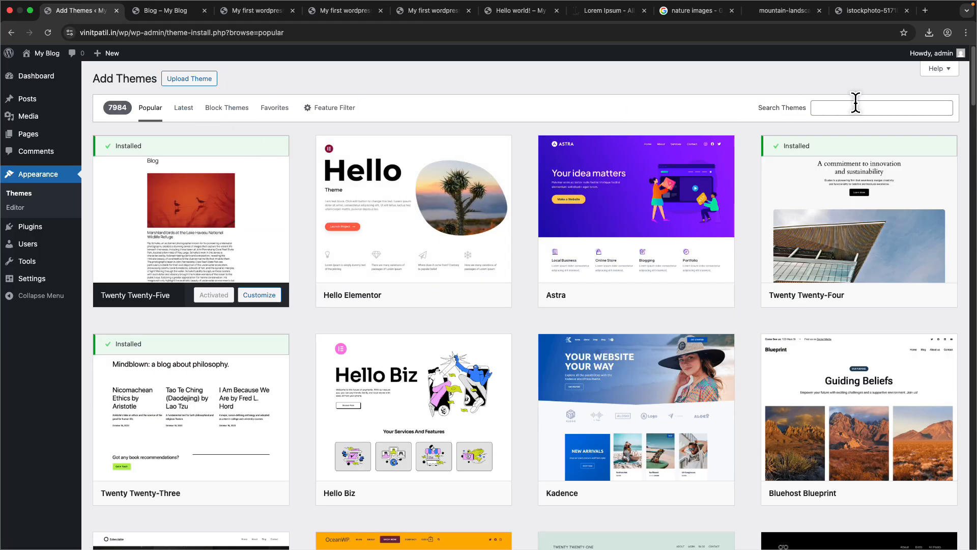
scroll(417, 351, down, 14)
scroll(417, 351, up, 12)
- Filter the theme directory by the Education subject and browse the matching themes
click(331, 108)
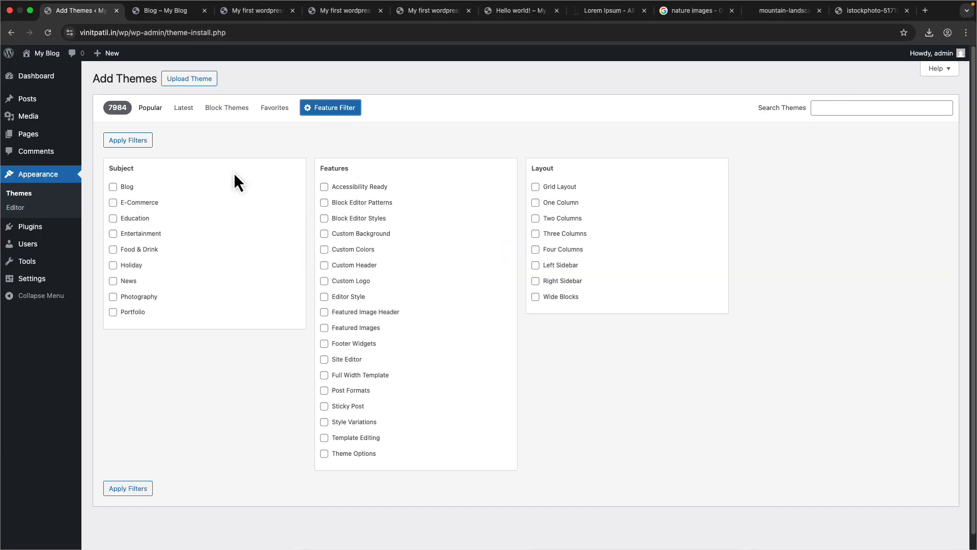
click(135, 217)
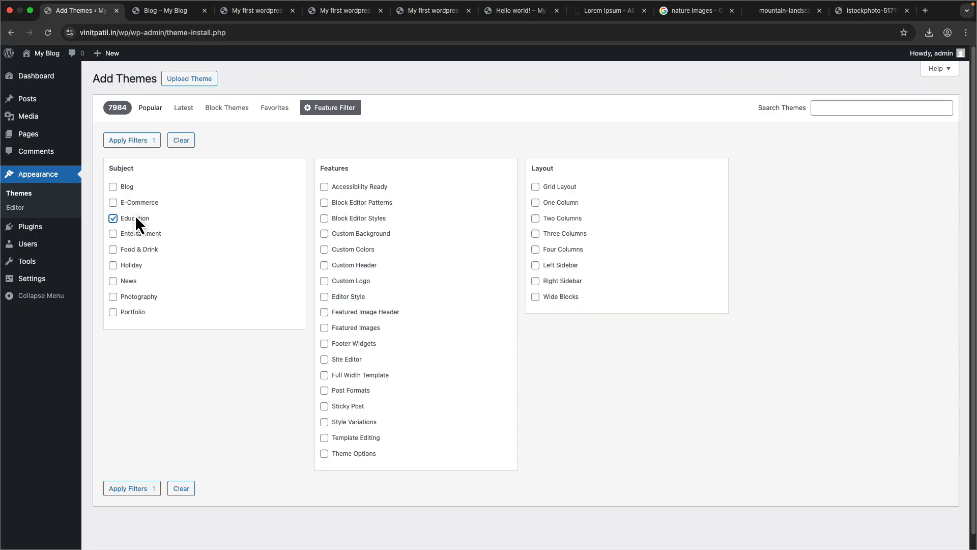
click(151, 138)
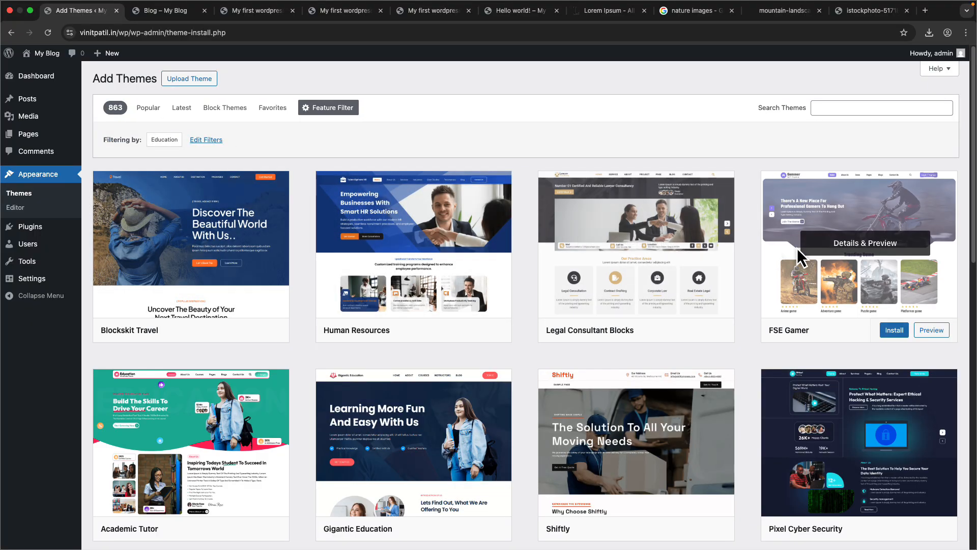
scroll(737, 330, down, 4)
scroll(203, 305, down, 4)
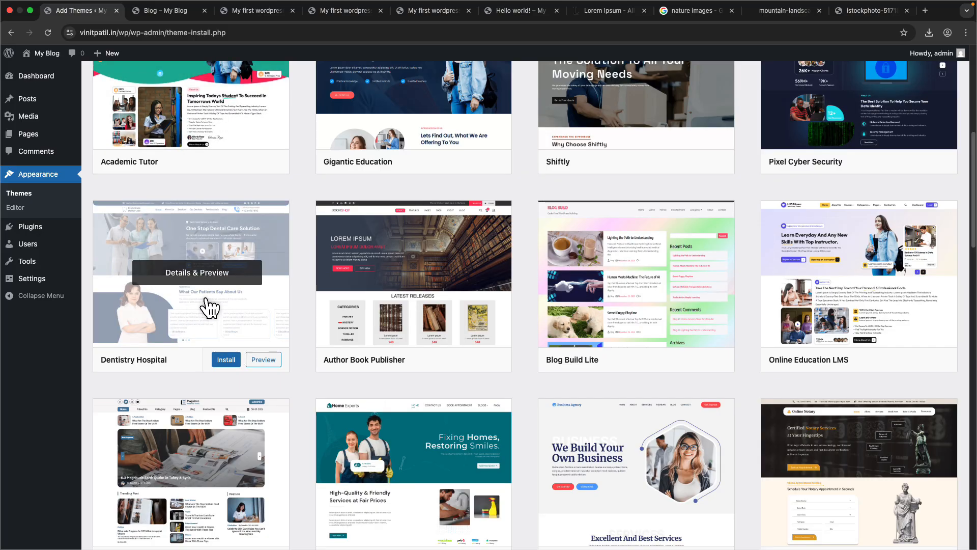
scroll(432, 290, down, 3)
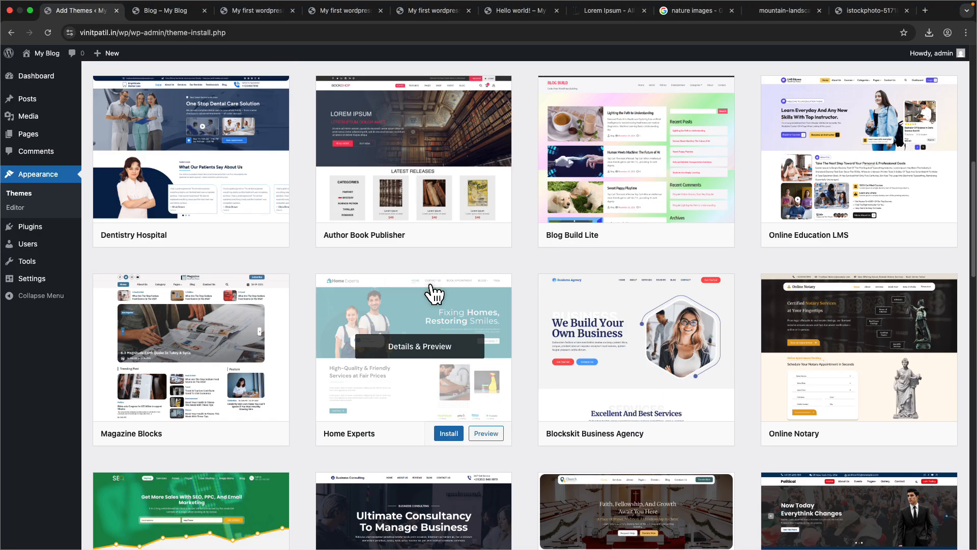
scroll(155, 325, down, 5)
scroll(162, 320, up, 15)
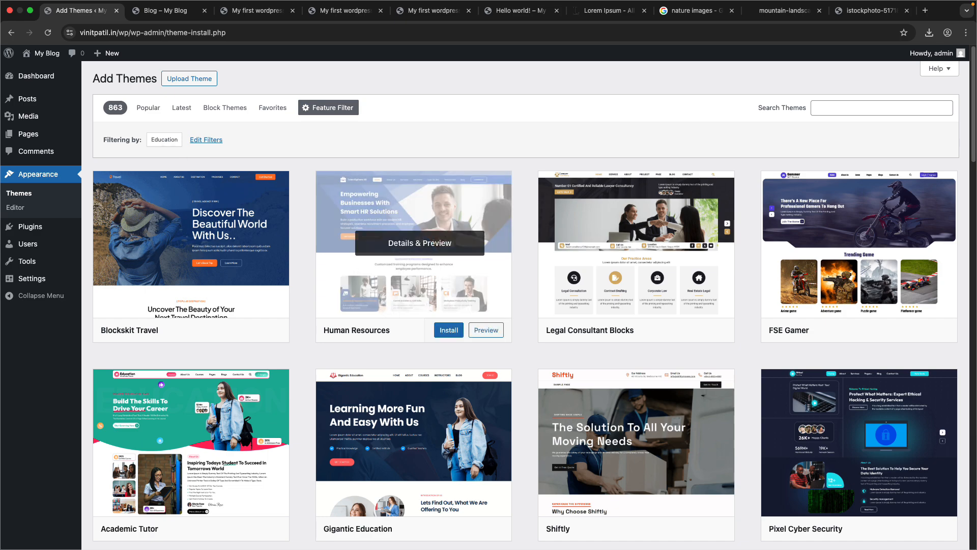
- Open the installed plugins list, then browse the featured plugins on the Add Plugins page
mouse_move(37, 231)
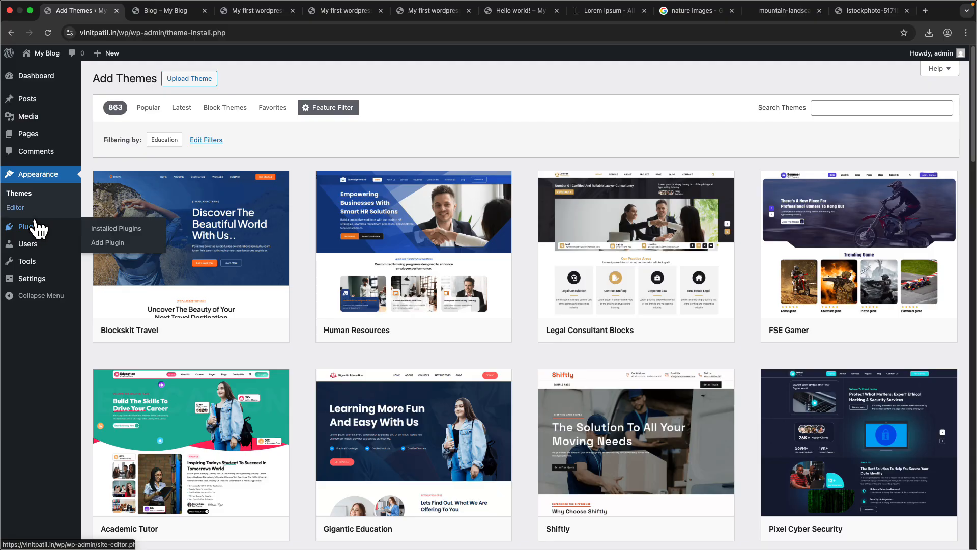
click(107, 228)
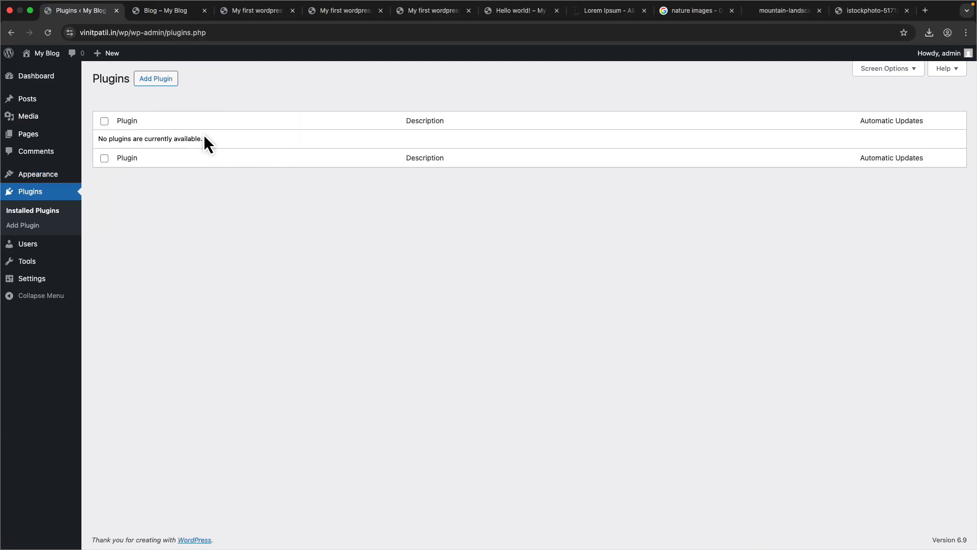
click(173, 80)
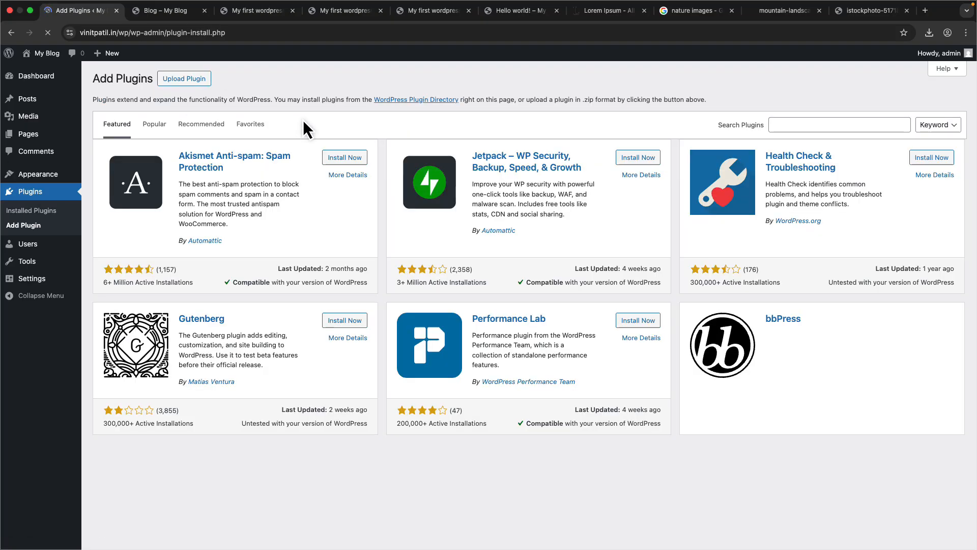
scroll(338, 330, down, 3)
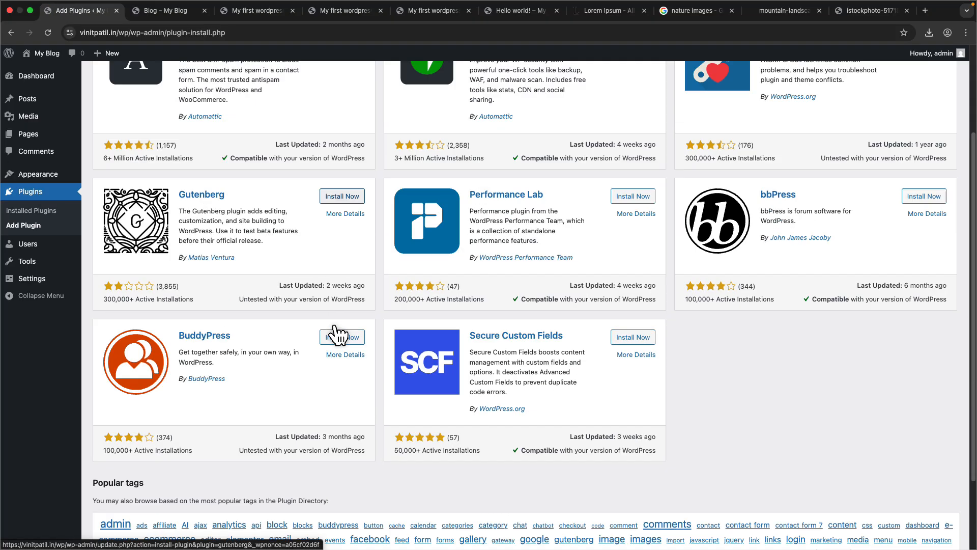
scroll(334, 331, down, 2)
scroll(337, 331, up, 5)
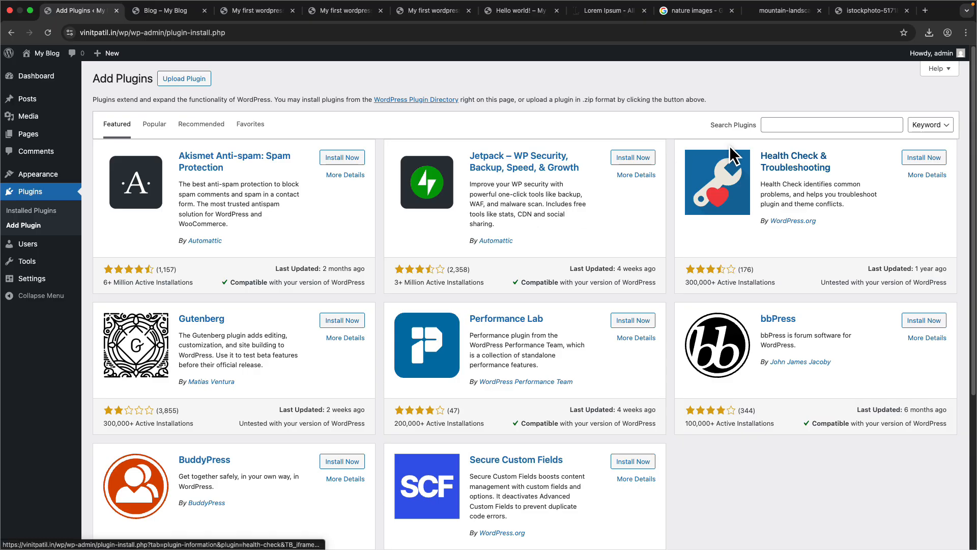
- Search the plugin directory for login limit
click(766, 126)
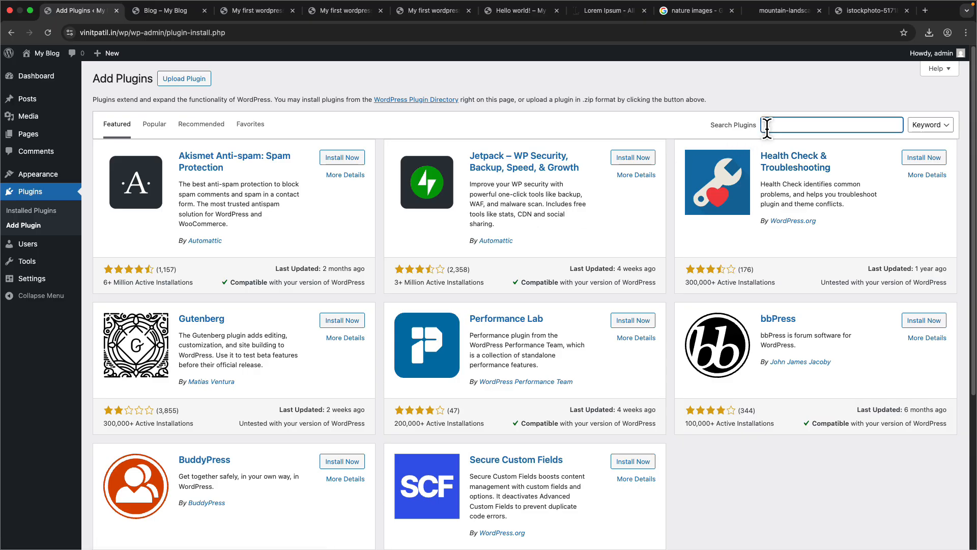
text(login limit)
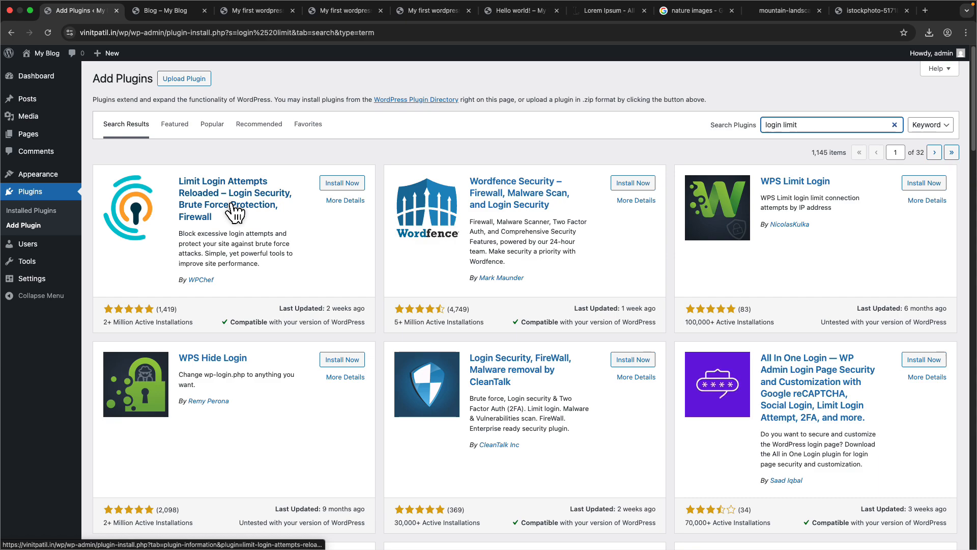
- Copy the admin page address and open it in a new incognito window
drag(188, 33, 77, 32)
key(super+c)
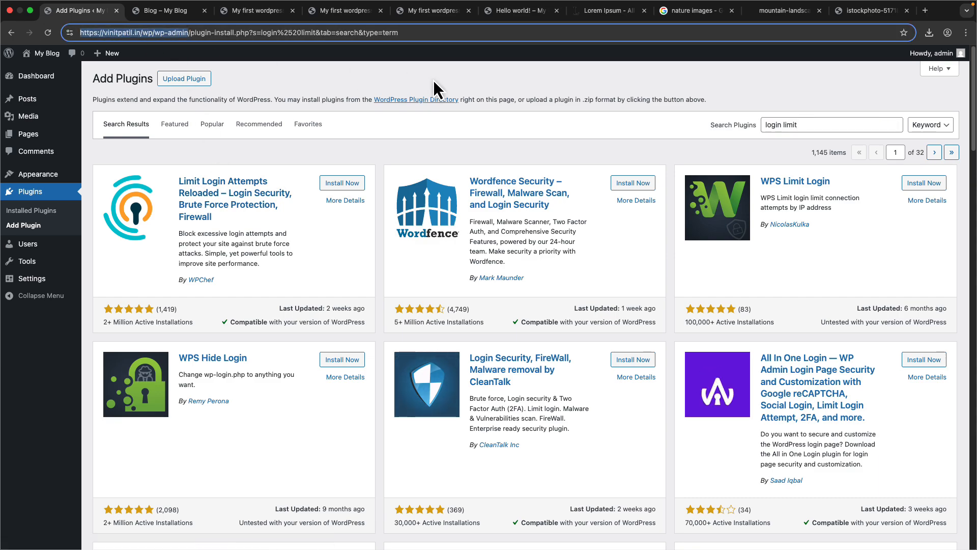
click(965, 34)
click(857, 85)
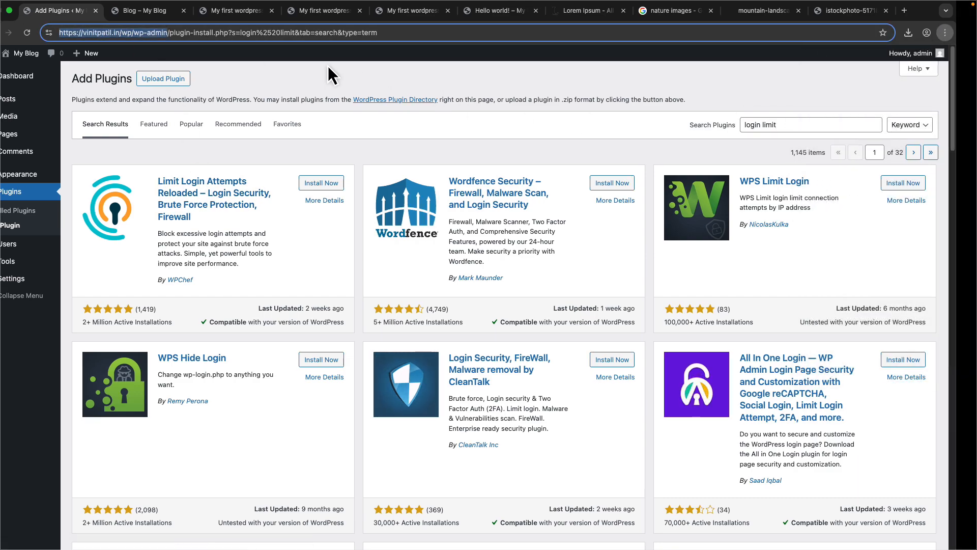
key(super+v)
key(Return)
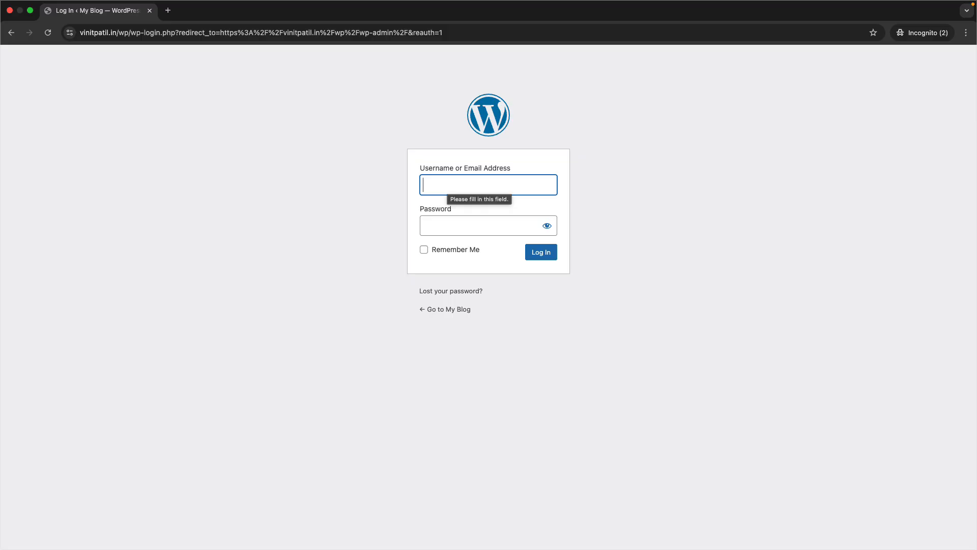
- Enter admin as the username on the incognito login form and start entering the account password
text(admin)
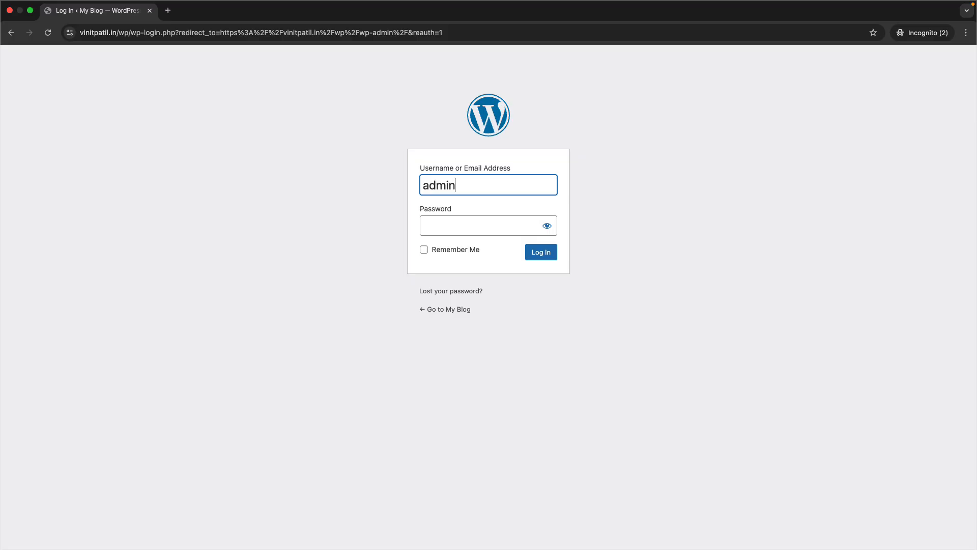
key(Tab)
text(ad)
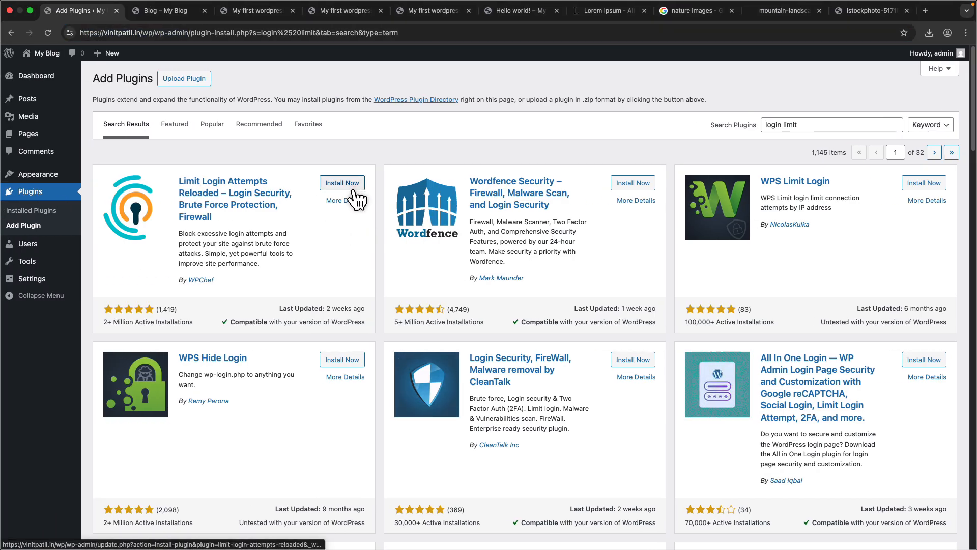
- Install and activate the Limit Login Attempts Reloaded plugin
click(353, 186)
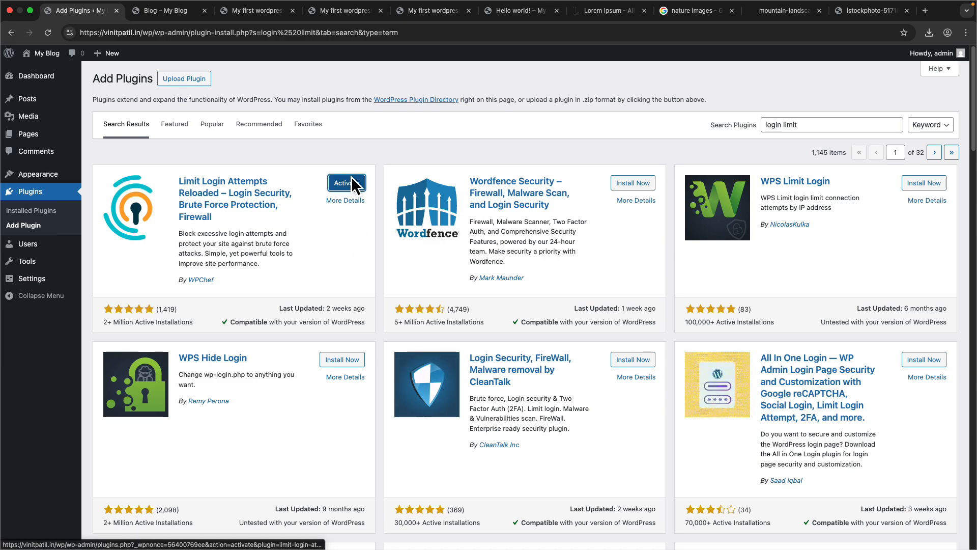
click(346, 183)
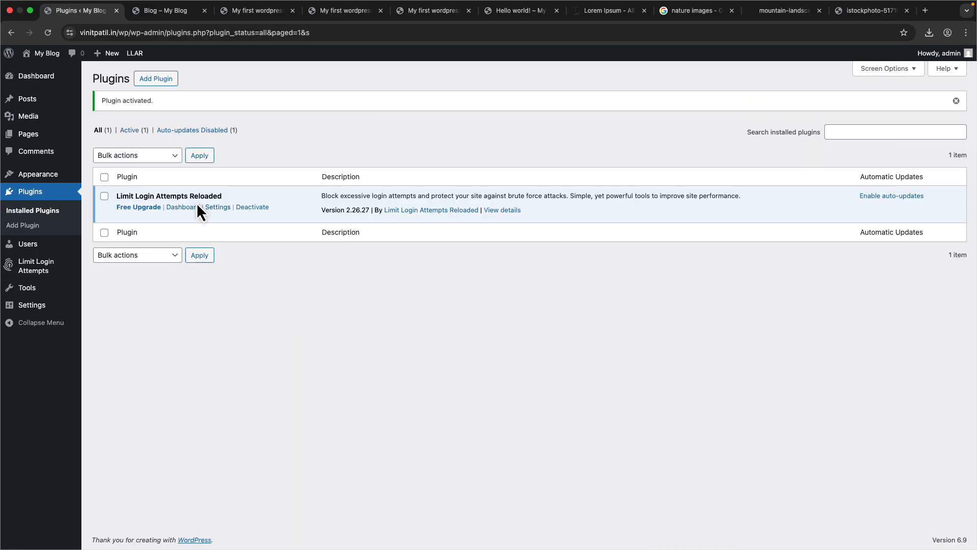
- Open the plugin's settings and review the local app lockout options
click(208, 206)
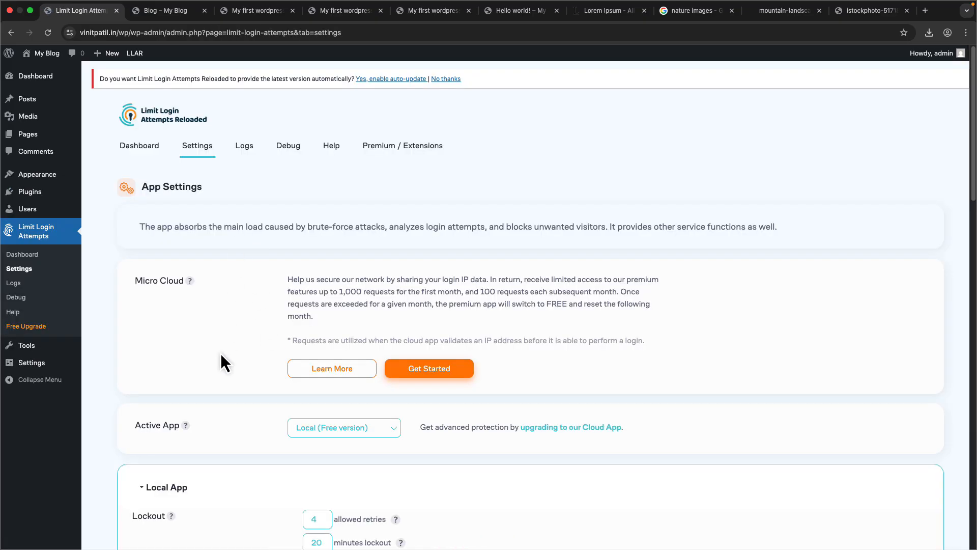
scroll(224, 362, down, 5)
scroll(305, 305, down, 5)
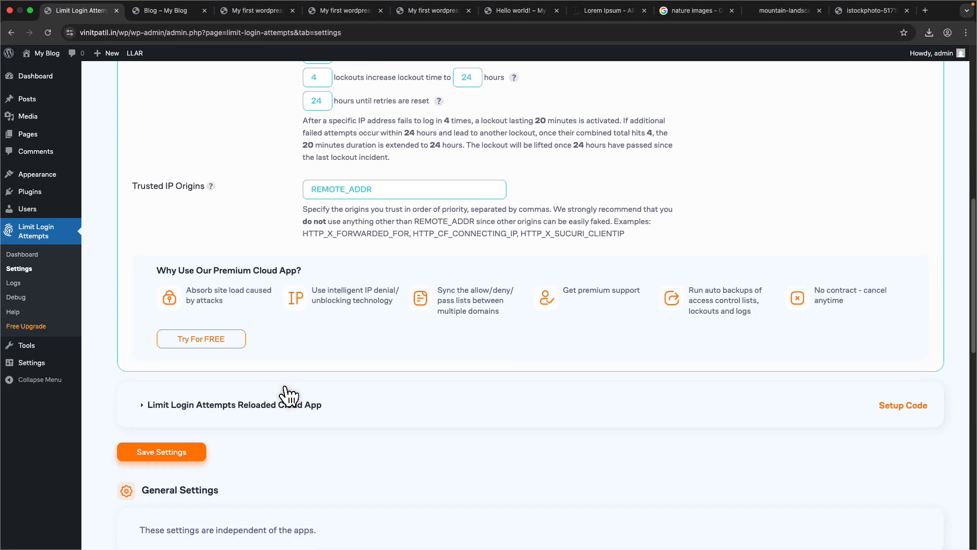
scroll(284, 394, down, 3)
- Switch to the incognito window and submit a wrong account password to test the login limit
key(ctrl+Right)
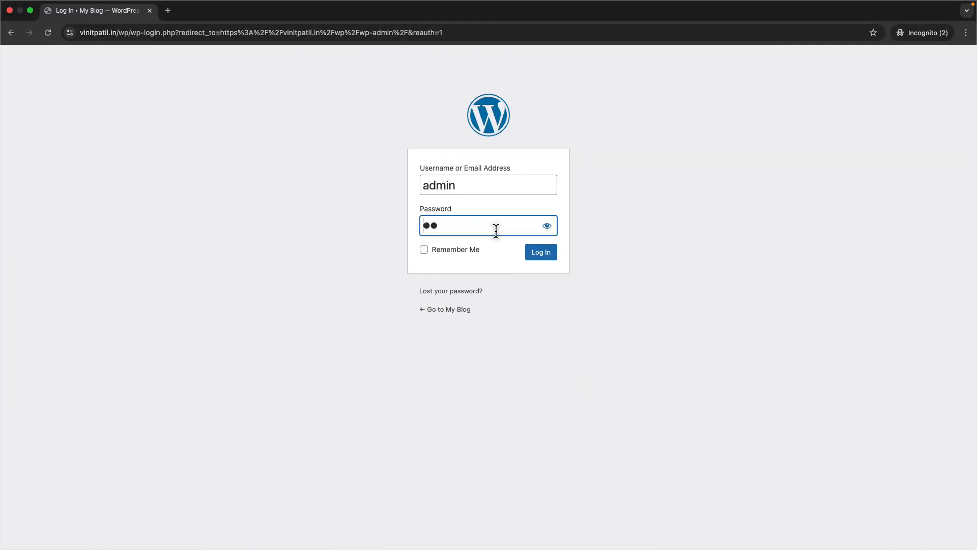
text(********)
key(Return)
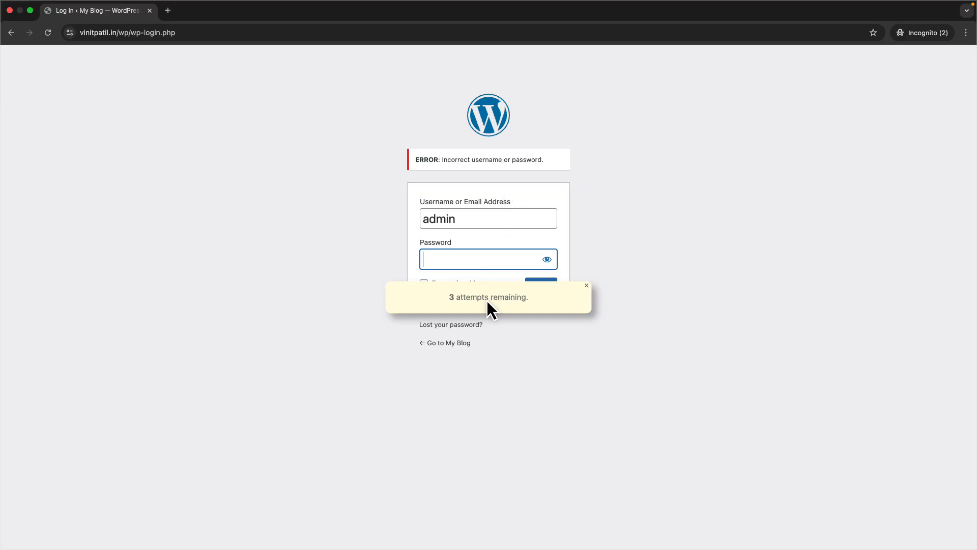
drag(528, 297, 448, 296)
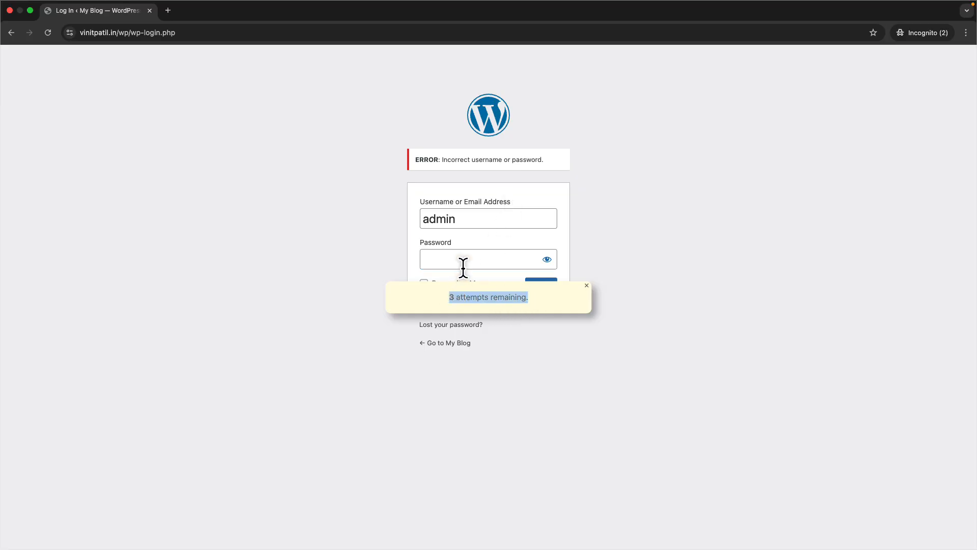
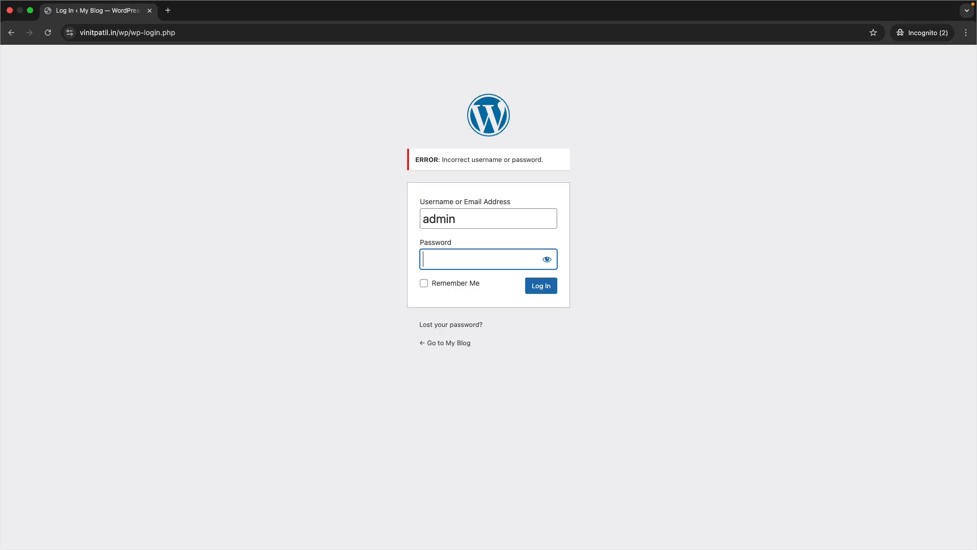
- Return to the plugin's settings page and review the lockout retries and minutes lockout values
key(ctrl+Left)
scroll(345, 387, down, 5)
scroll(320, 385, up, 6)
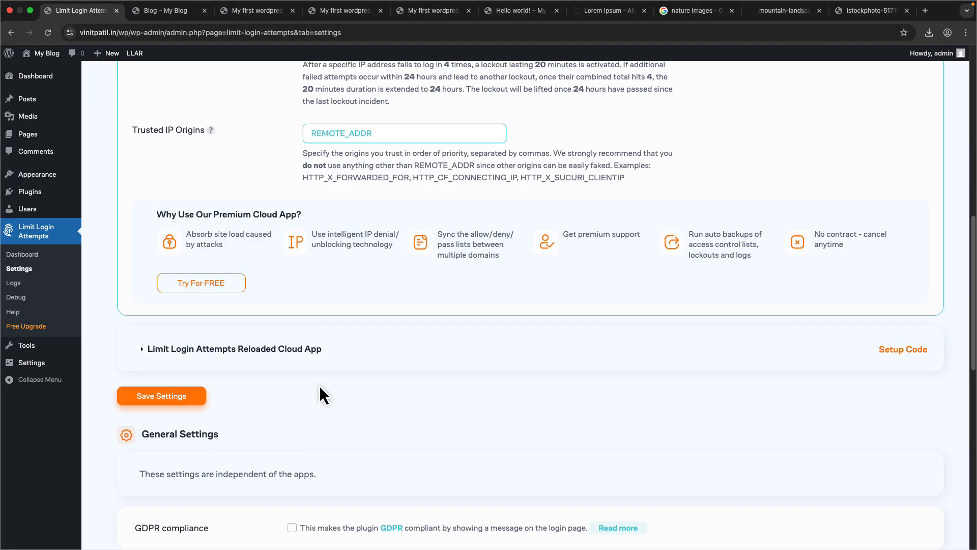
scroll(321, 389, up, 8)
scroll(323, 387, down, 2)
drag(322, 312, 272, 319)
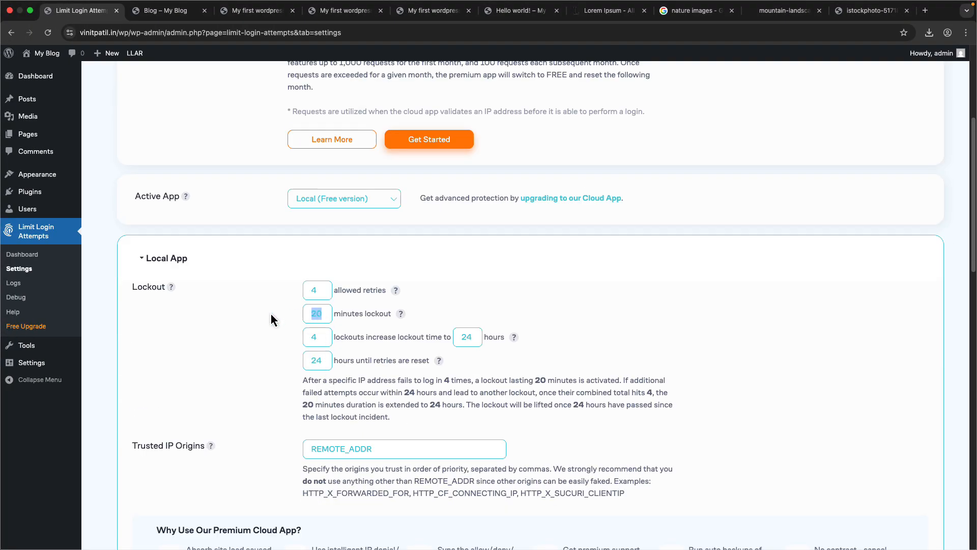
click(251, 341)
double_click(382, 318)
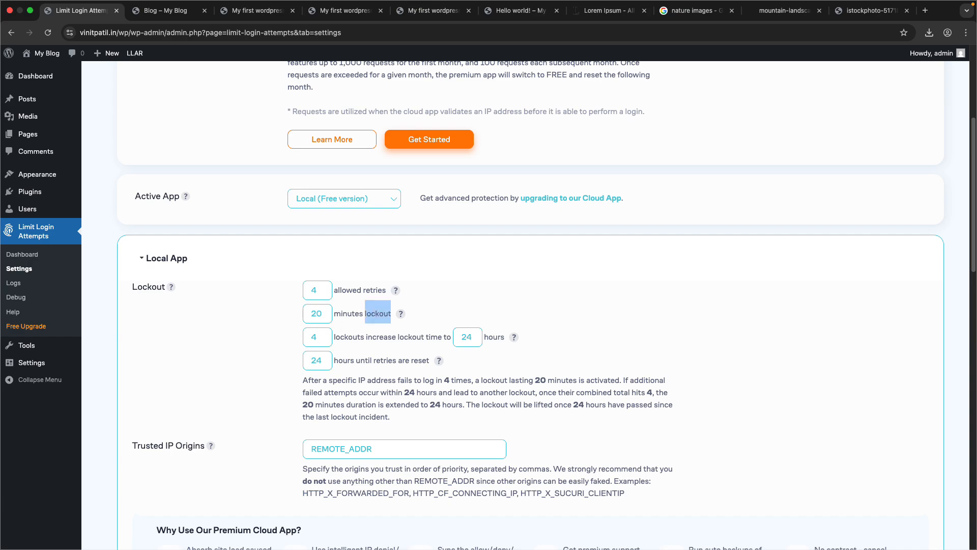
click(322, 324)
- Open the Add Plugins page and browse the featured plugins
click(106, 196)
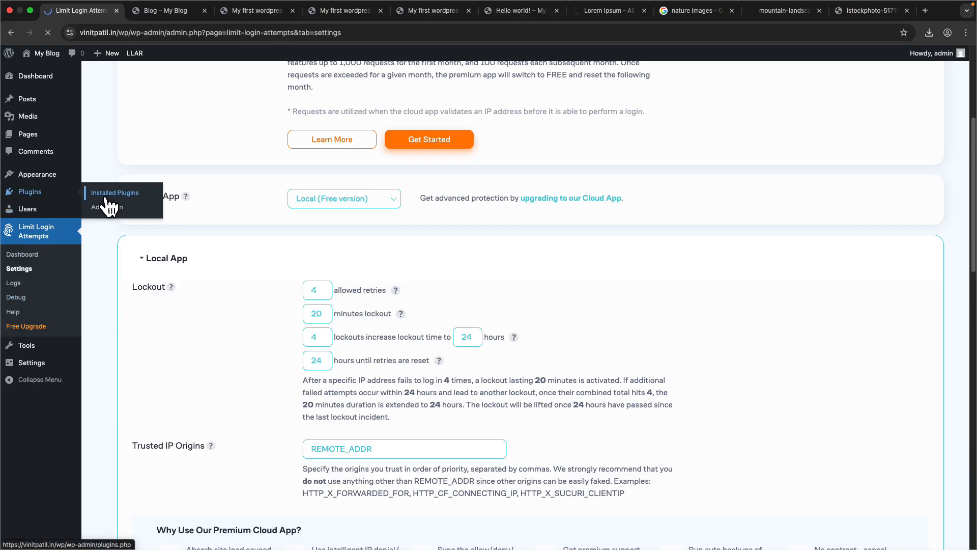
click(155, 79)
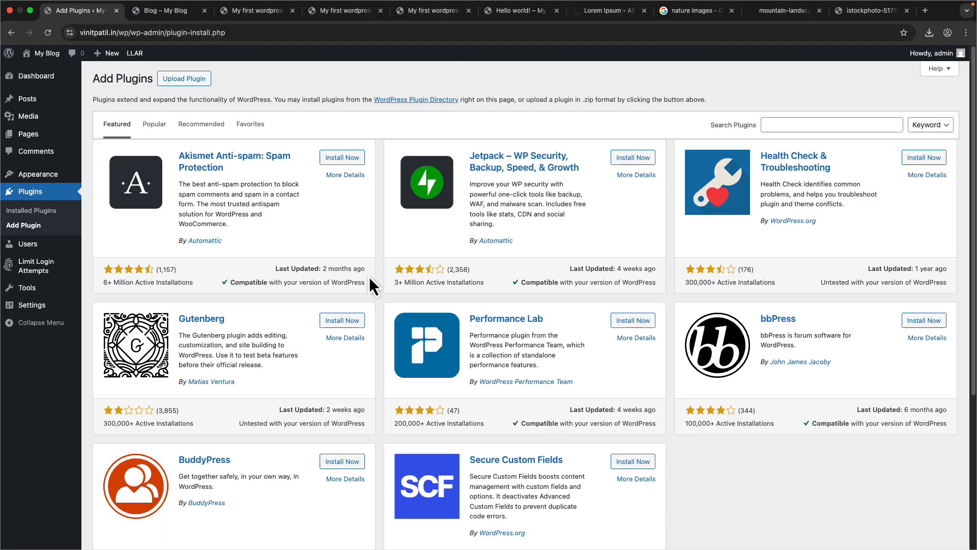
scroll(368, 277, down, 5)
scroll(369, 276, up, 5)
- Open the Add User form from the users list and enter the new user's username and e-mail address
mouse_move(57, 242)
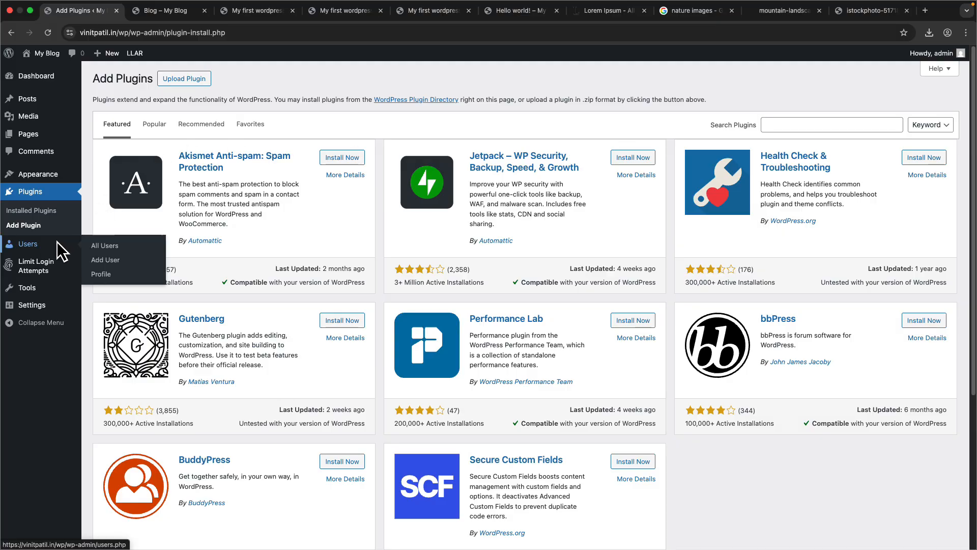
click(116, 248)
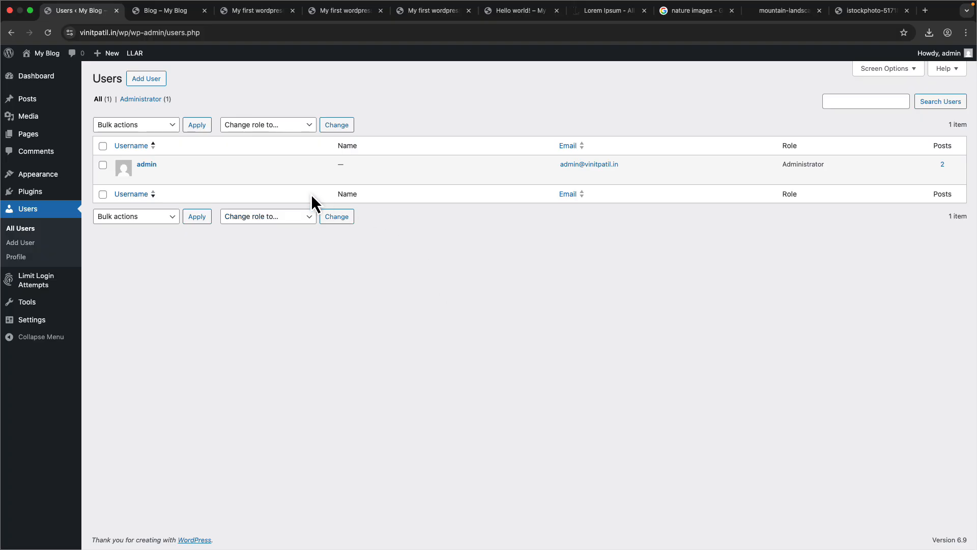
mouse_move(192, 157)
drag(164, 167, 127, 163)
click(155, 87)
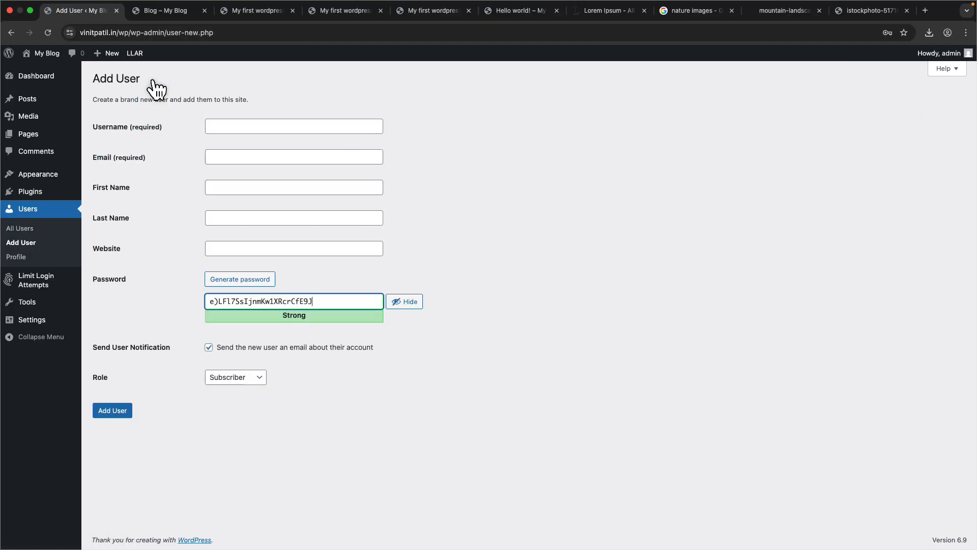
click(211, 126)
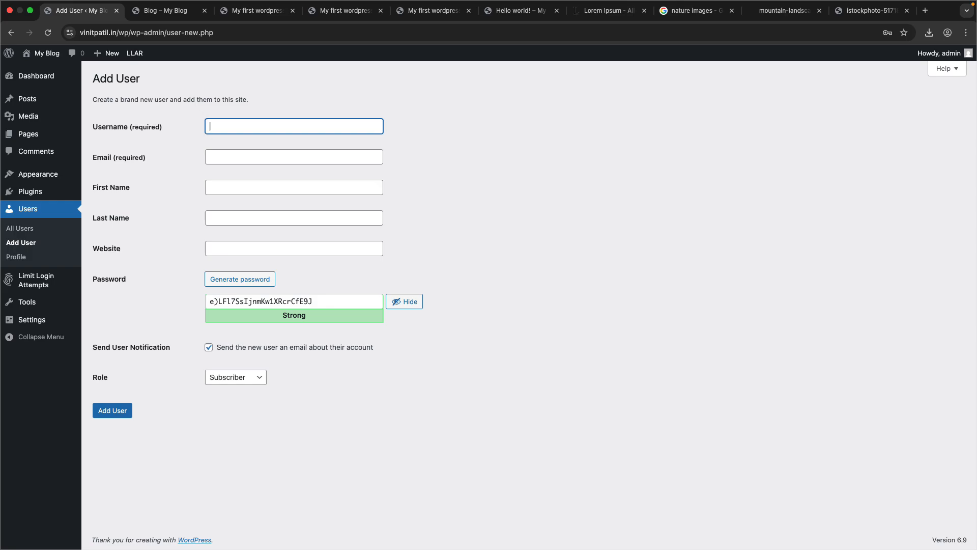
text(vinit)
key(Tab)
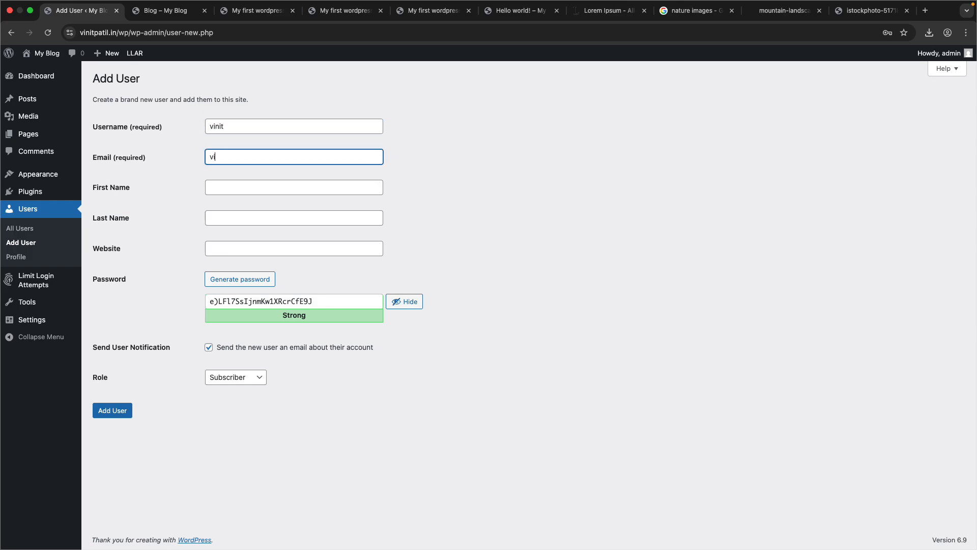
key(Tab)
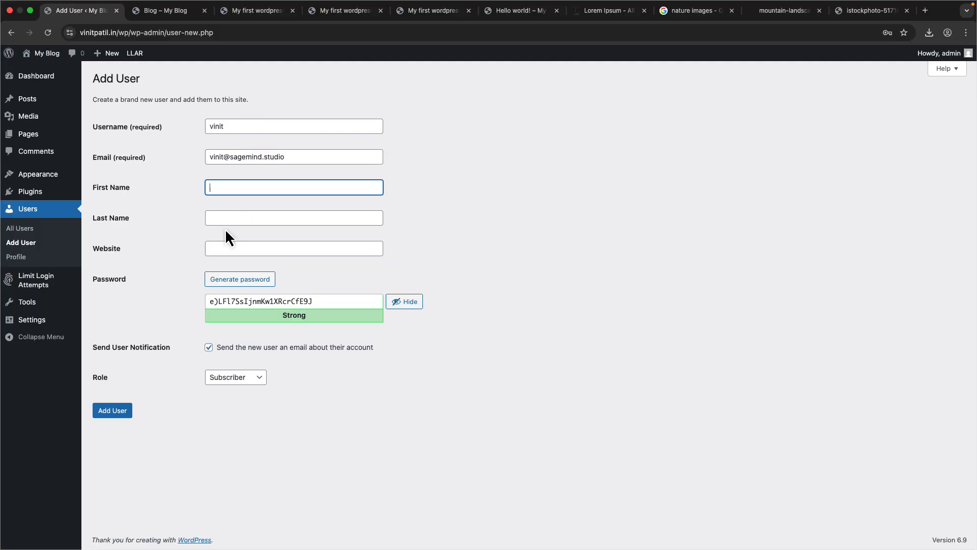
- Generate a new password, replace it with a custom account password, then clear the password field
key(Tab)
key(Tab)
drag(343, 296, 198, 301)
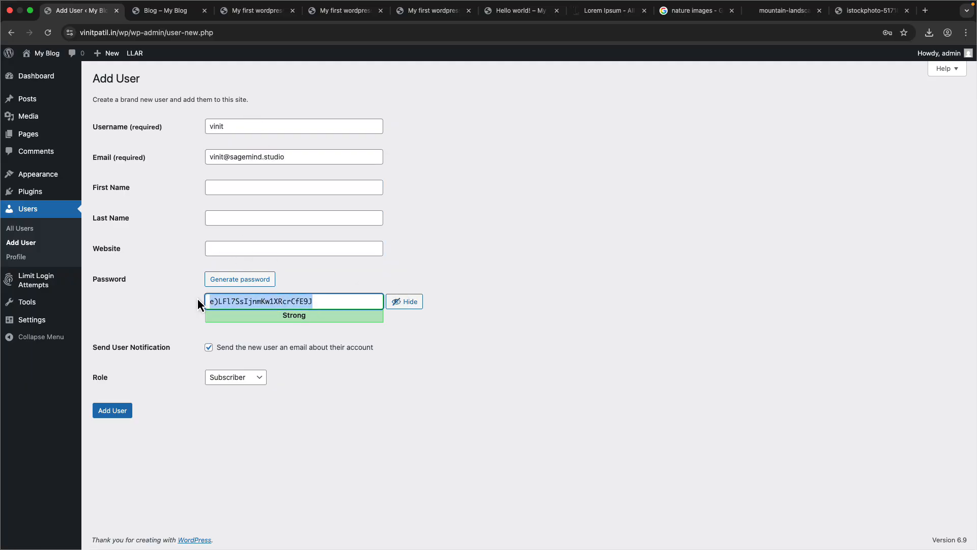
click(243, 285)
click(253, 280)
click(253, 280)
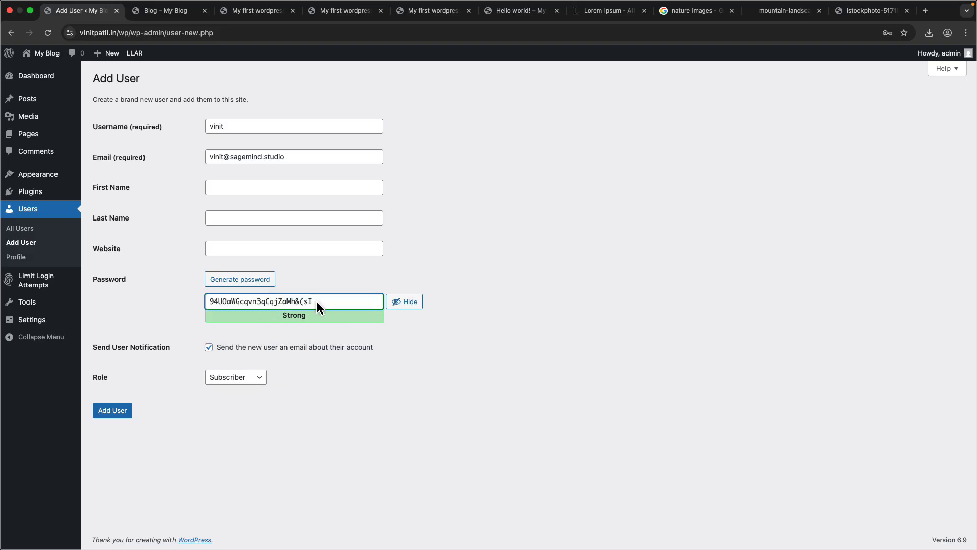
drag(317, 301, 189, 307)
text(asdads)
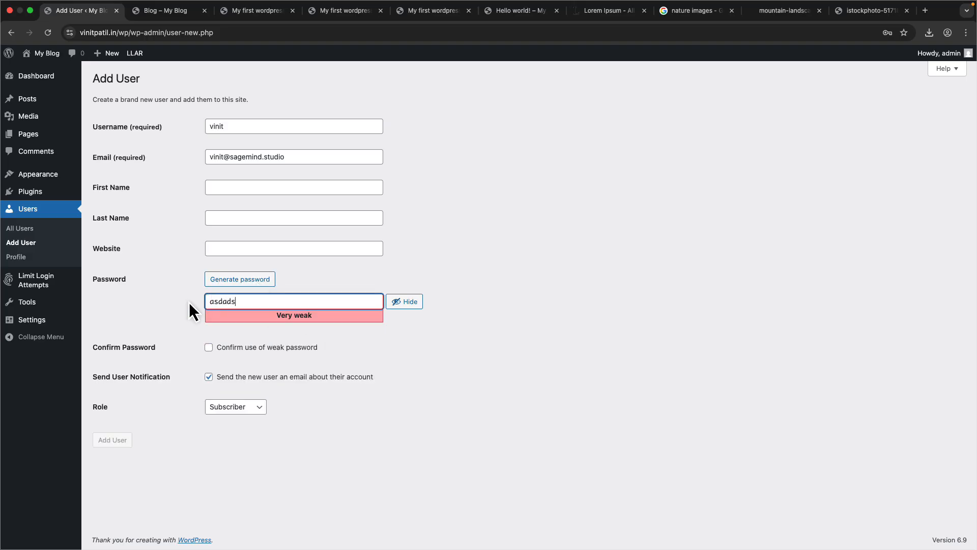
key(BackSpace)
key(BackSpace)
key(BackSpace)
key(BackSpace)
key(BackSpace)
key(BackSpace)
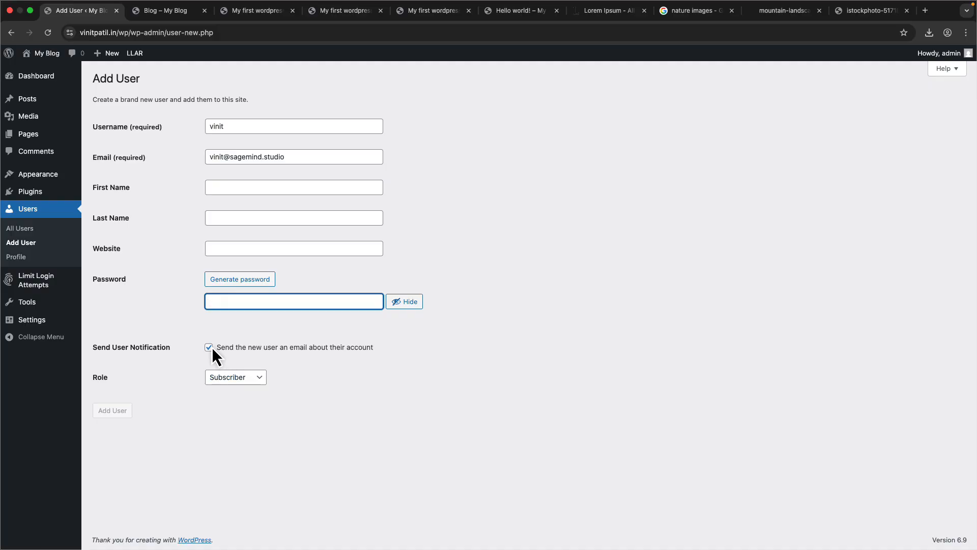
- Set the new user's role to Administrator
drag(375, 347, 242, 351)
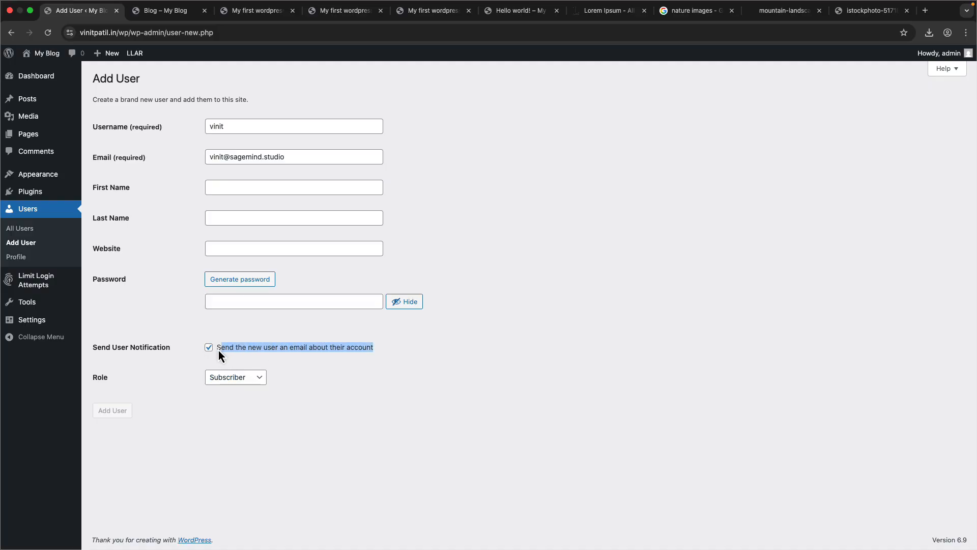
drag(284, 161, 170, 157)
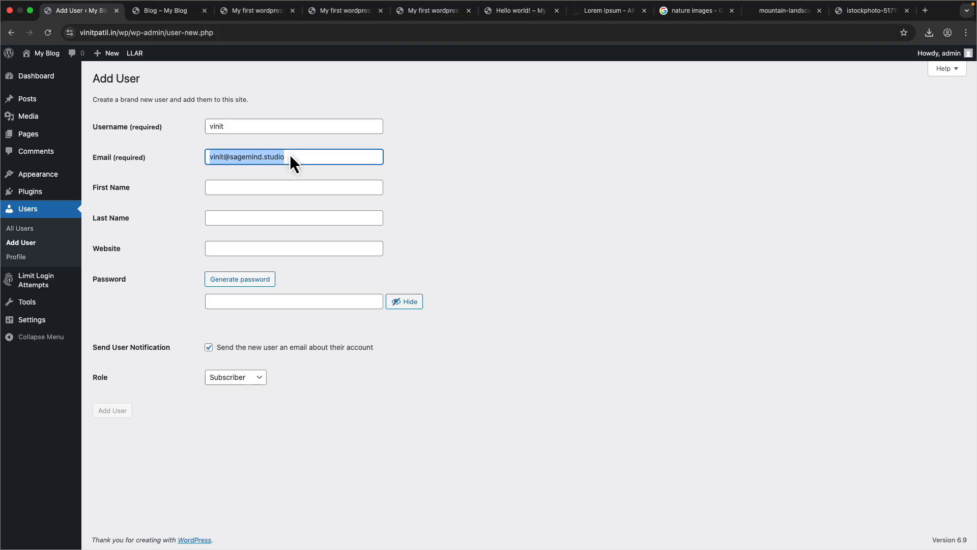
click(258, 382)
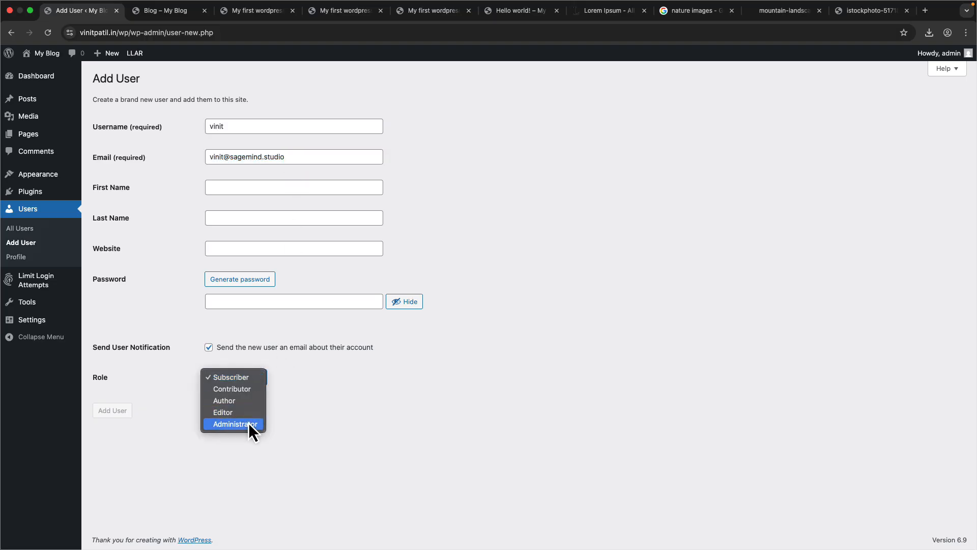
click(231, 427)
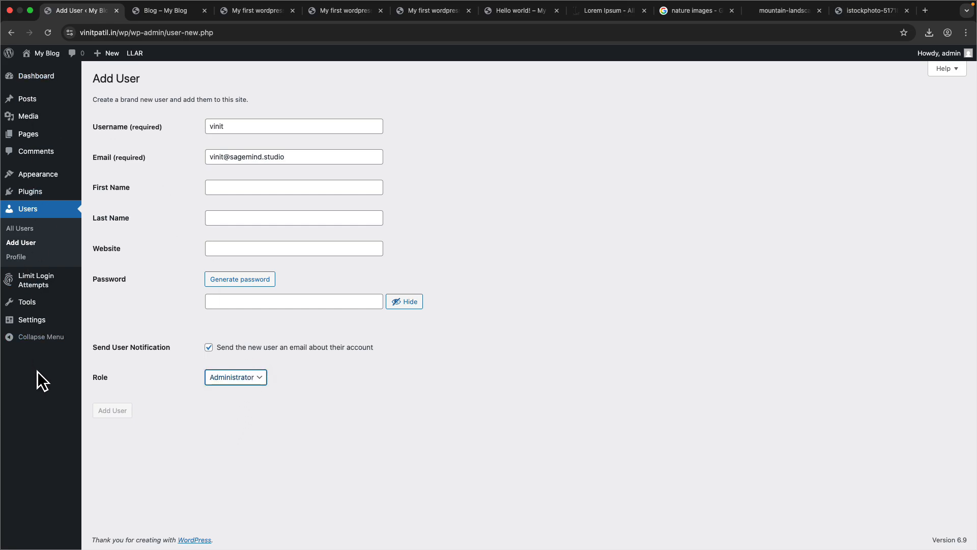
click(252, 379)
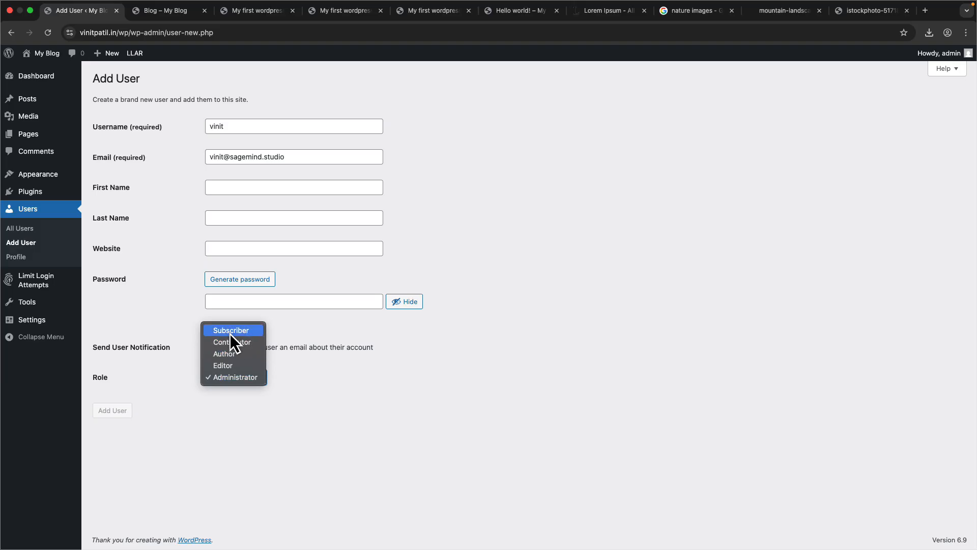
click(211, 409)
click(236, 377)
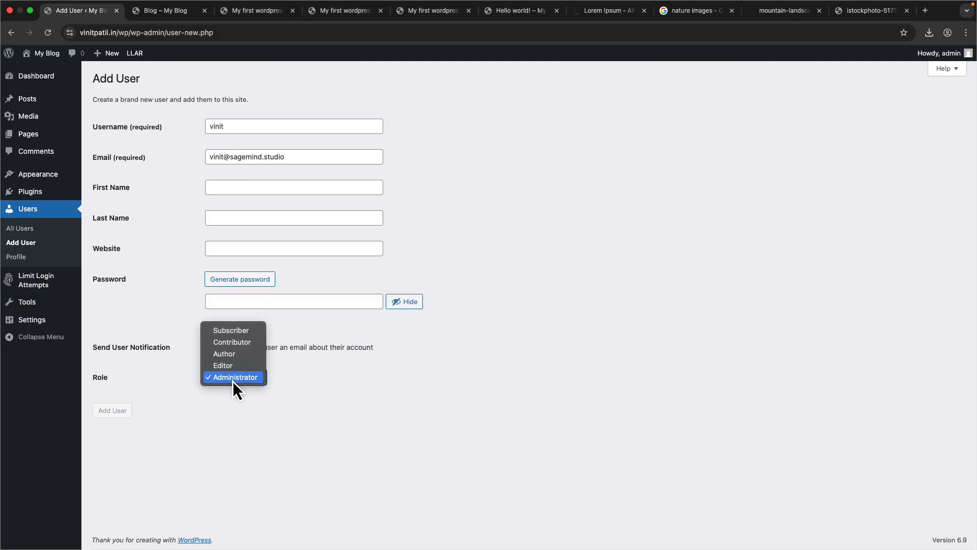
click(235, 399)
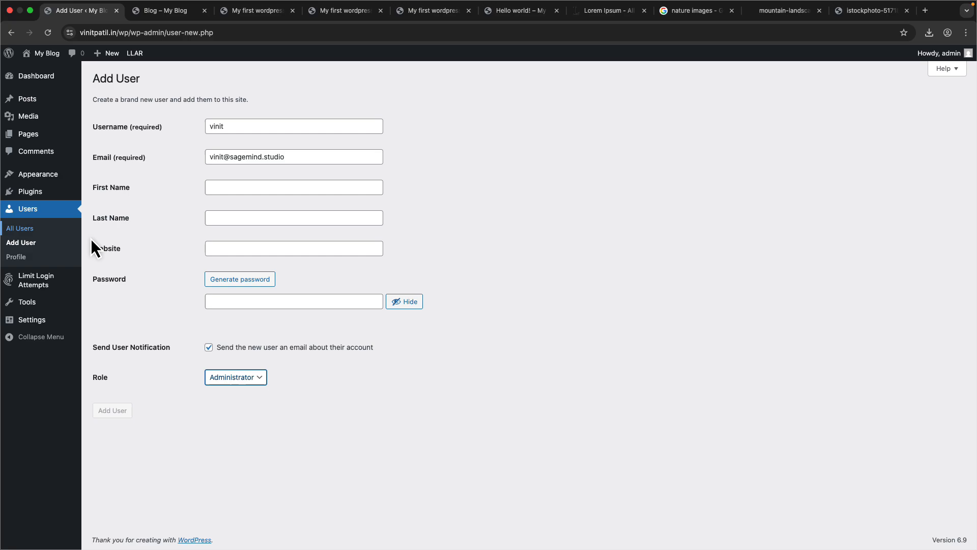
- Open your own profile page and review its personal, contact and account management options
click(47, 255)
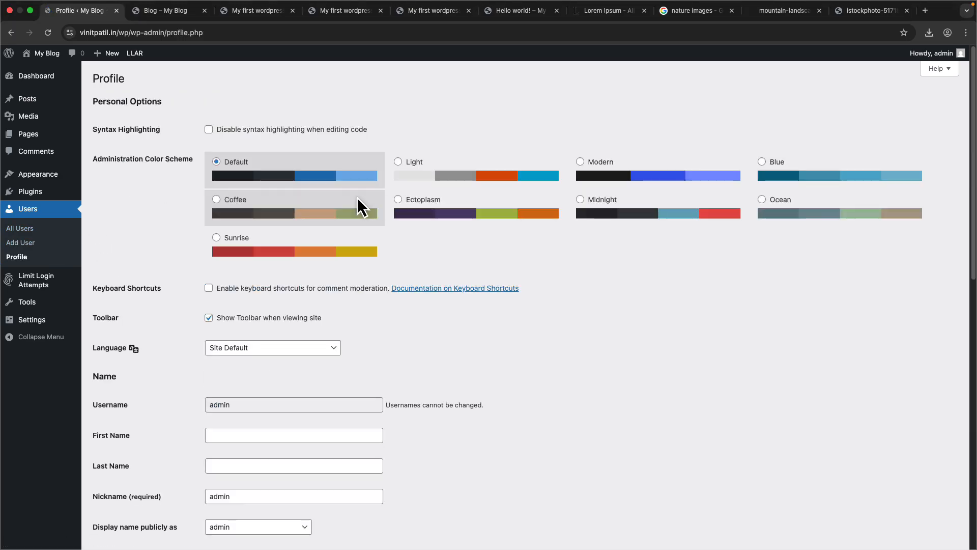
scroll(179, 388, down, 10)
scroll(187, 366, up, 3)
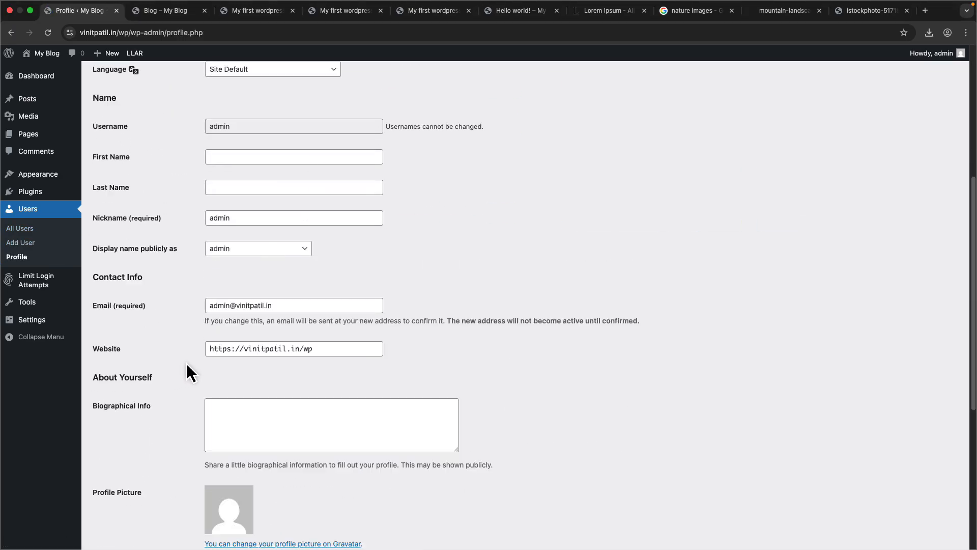
scroll(199, 388, down, 8)
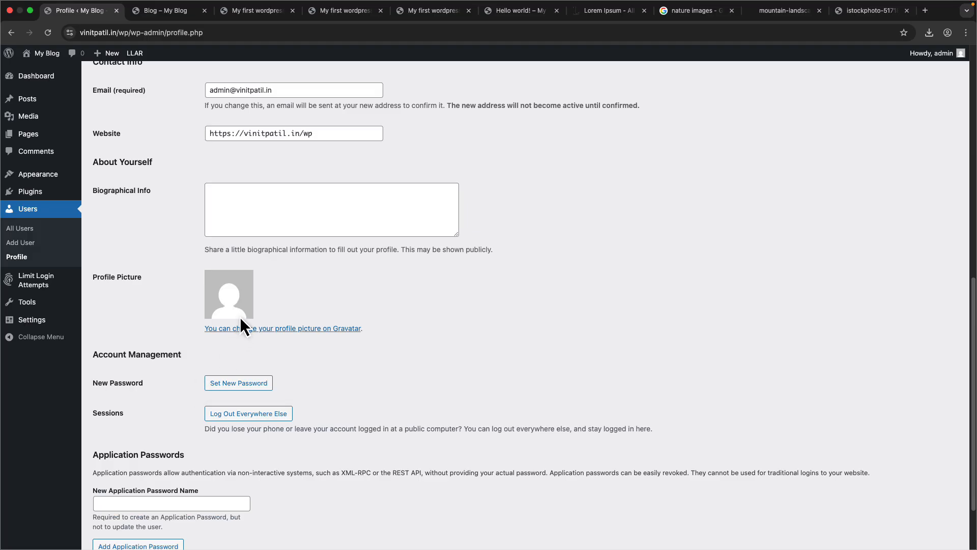
scroll(249, 309, down, 3)
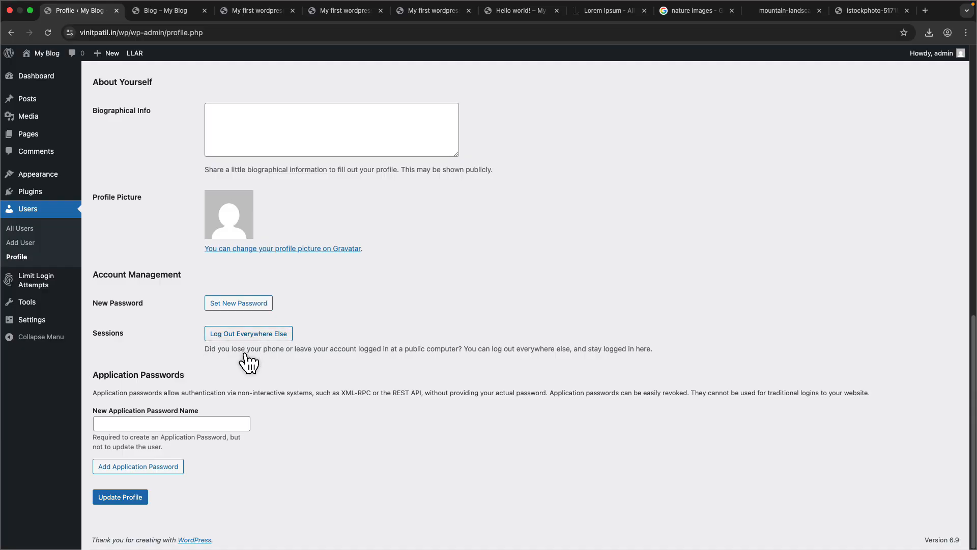
- Go to the Dashboard and move the Limit Login Attempts Reloaded widget into the second column
mouse_move(58, 291)
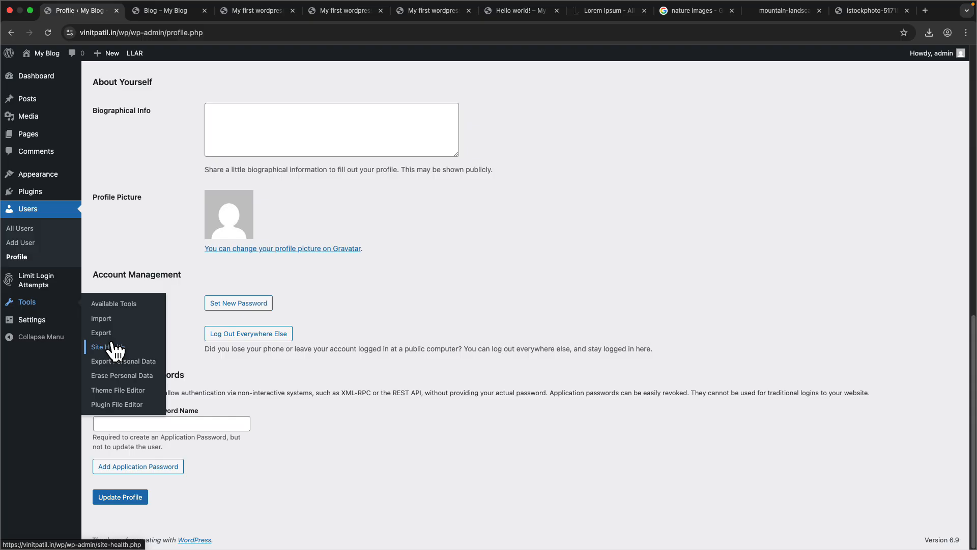
mouse_move(44, 322)
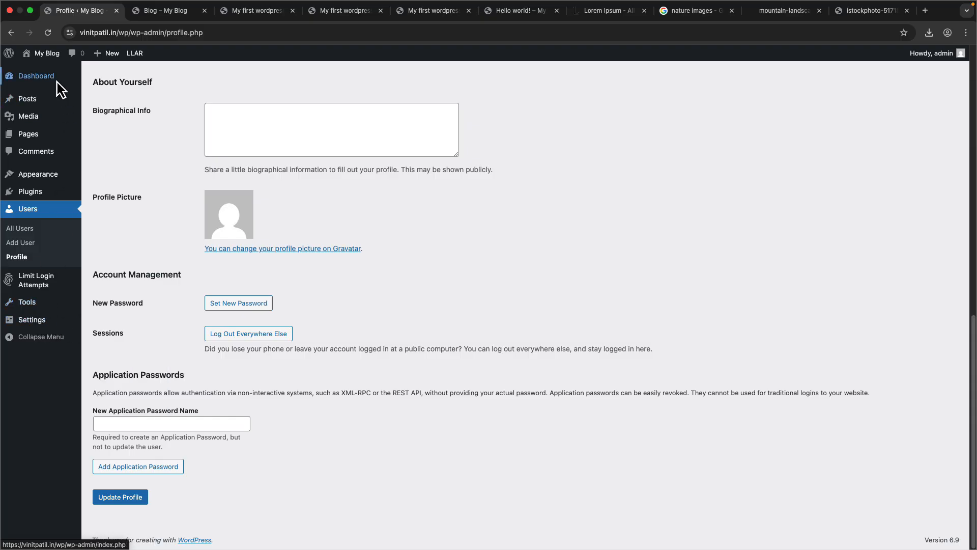
mouse_move(54, 78)
click(106, 78)
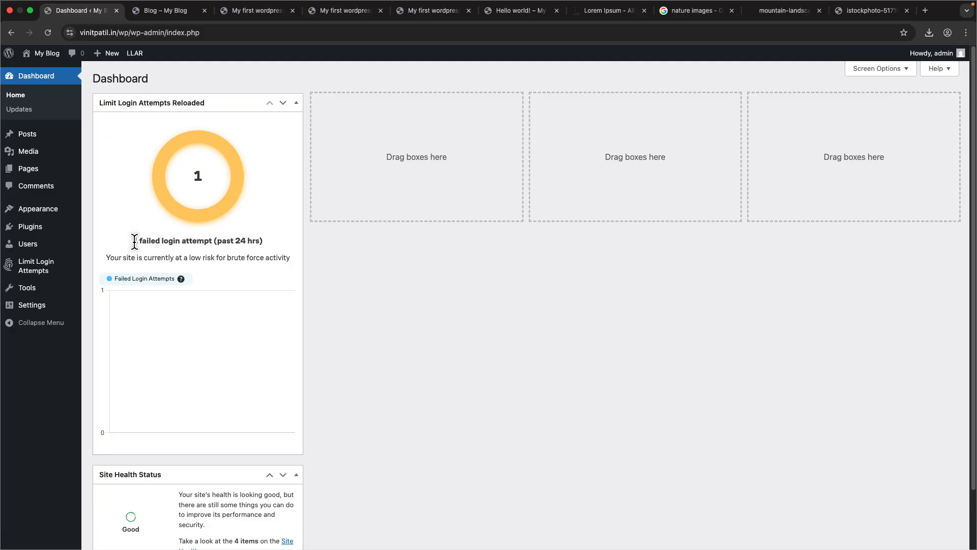
drag(134, 242, 214, 243)
click(215, 243)
drag(226, 104, 404, 124)
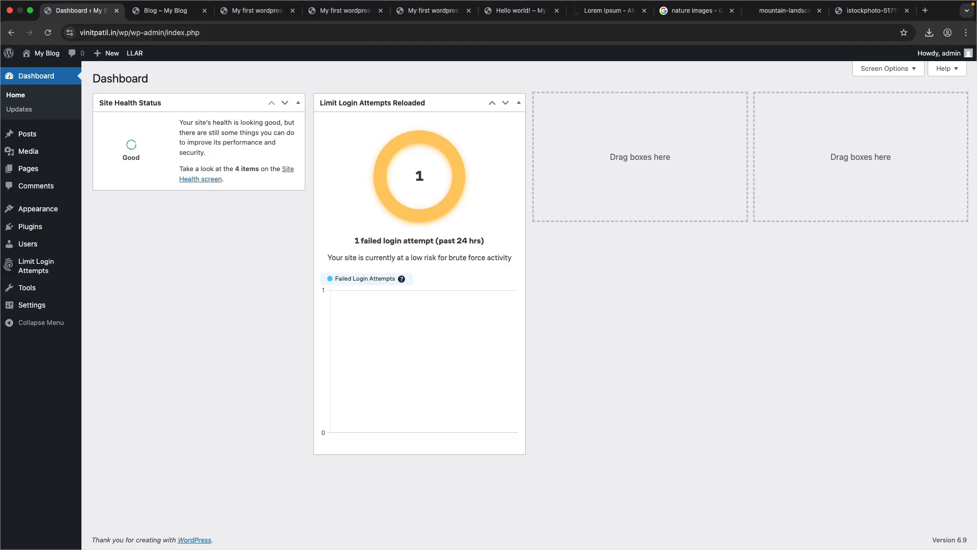
drag(116, 35, 66, 38)
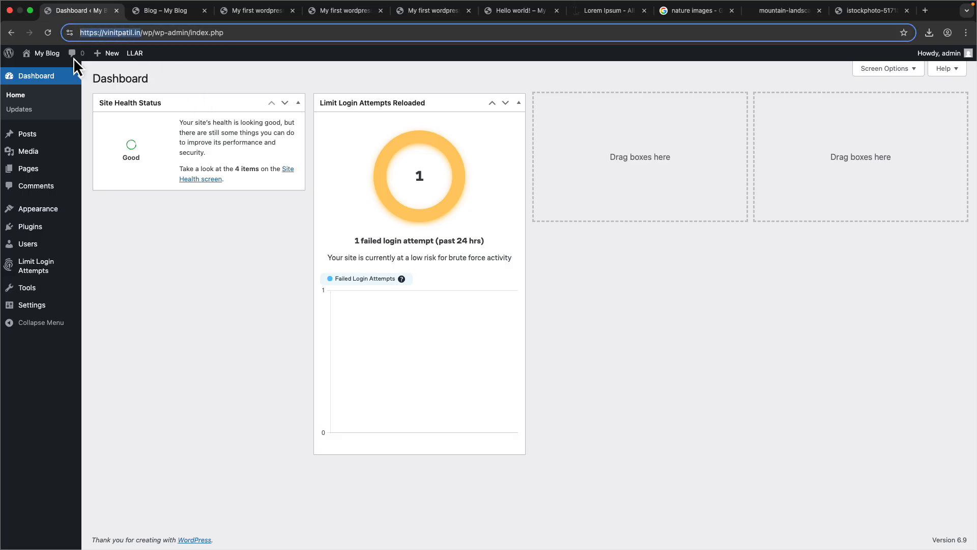
click(170, 252)
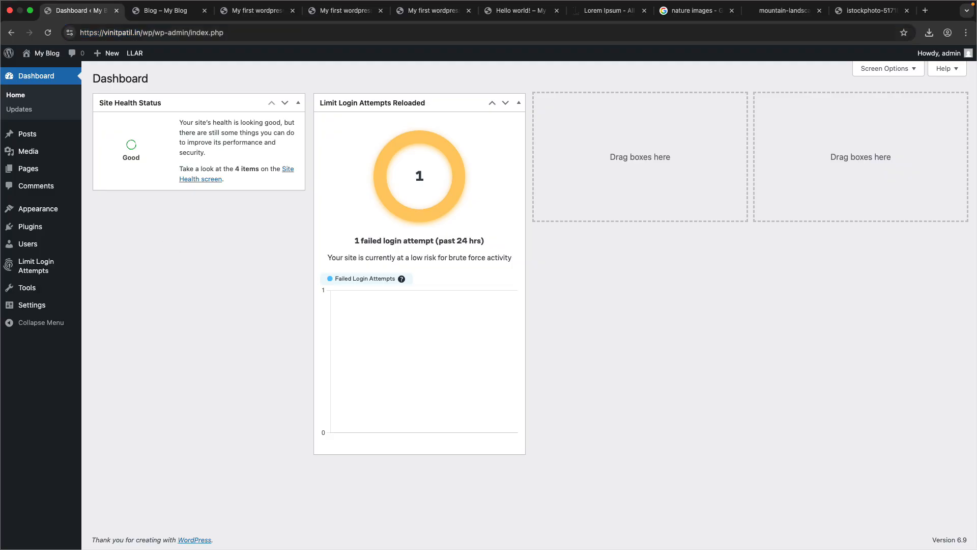
drag(140, 33, 73, 38)
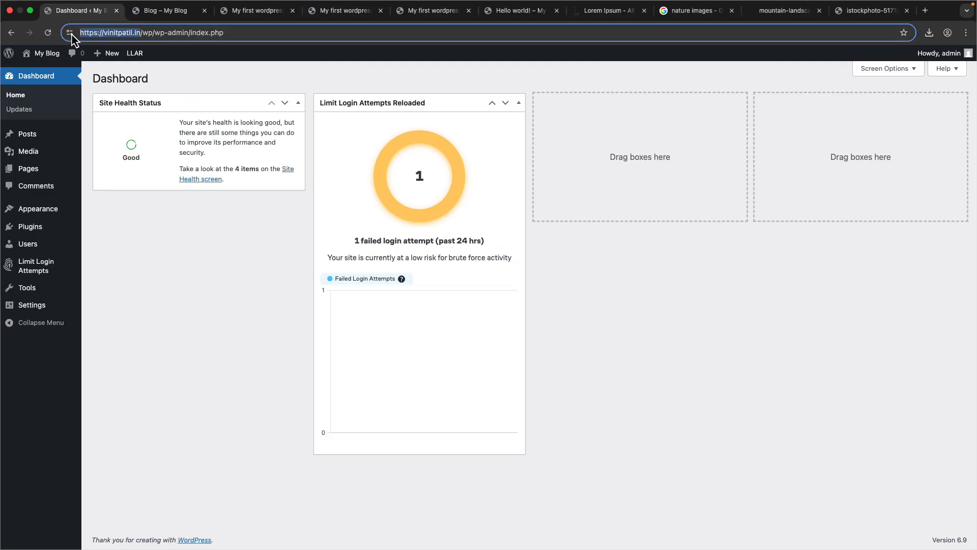
click(212, 233)
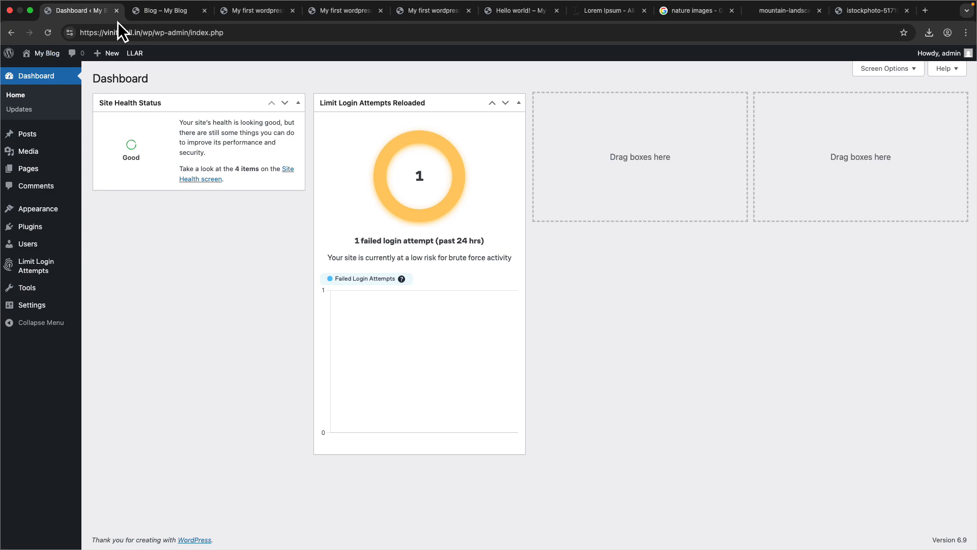
drag(136, 33, 79, 35)
click(131, 225)
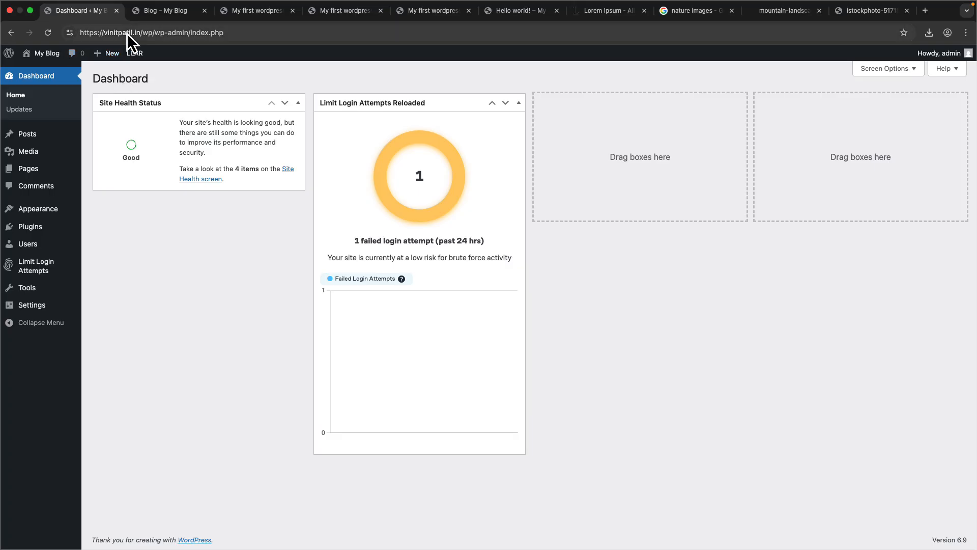
- Switch to the blog's front-end tab to view the homepage, then return to the Dashboard tab
key(ctrl+Tab)
click(147, 81)
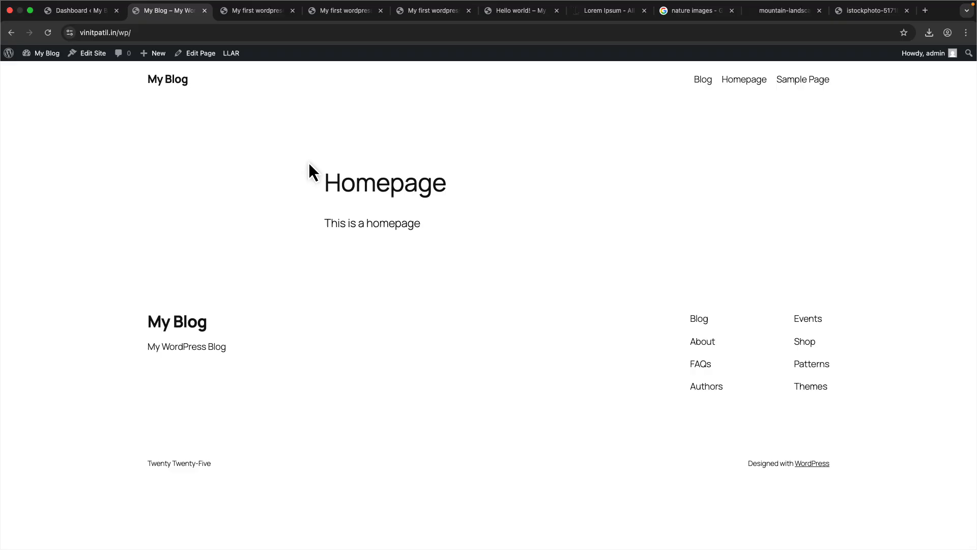
click(89, 14)
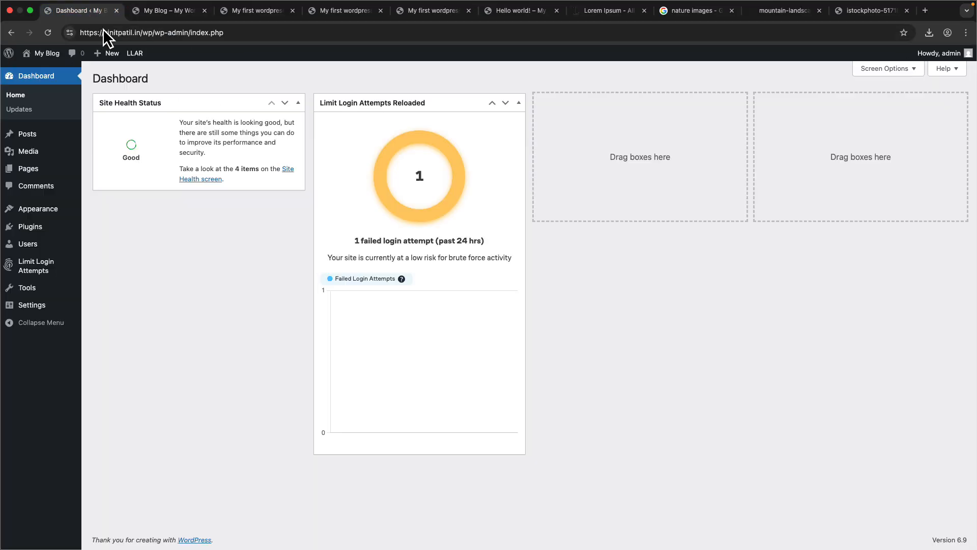